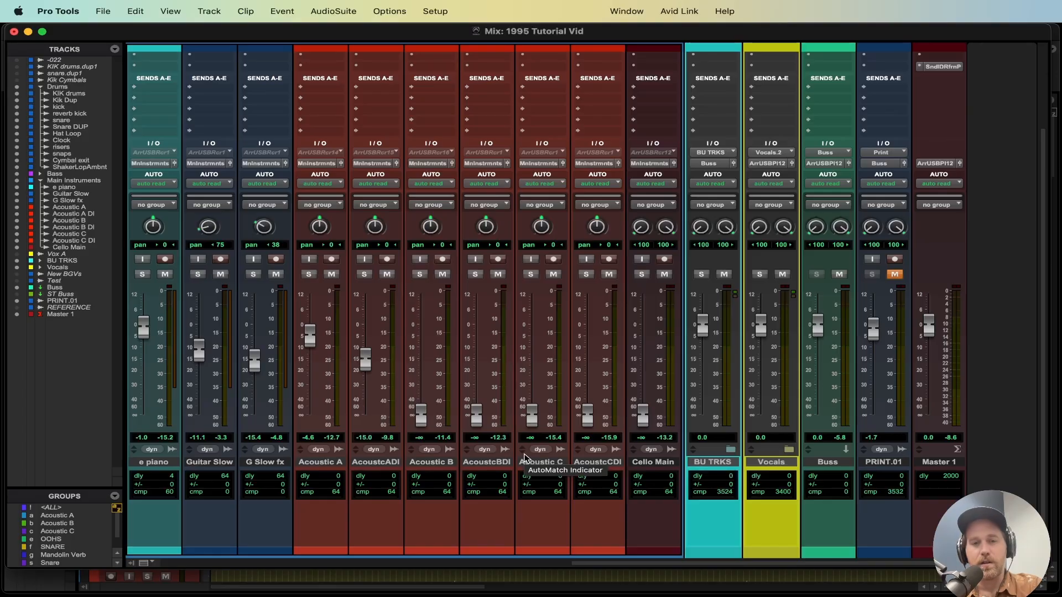
Step: Solo the Acoustic A and AcoustcADI tracks and start playback
scroll(369, 371, "up", 3)
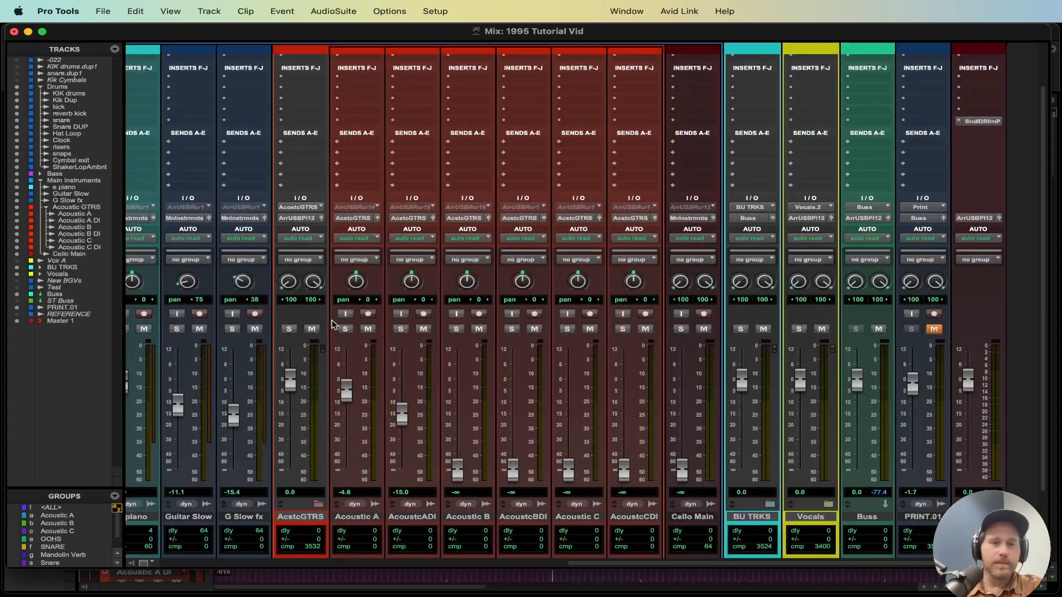
left_click(346, 329)
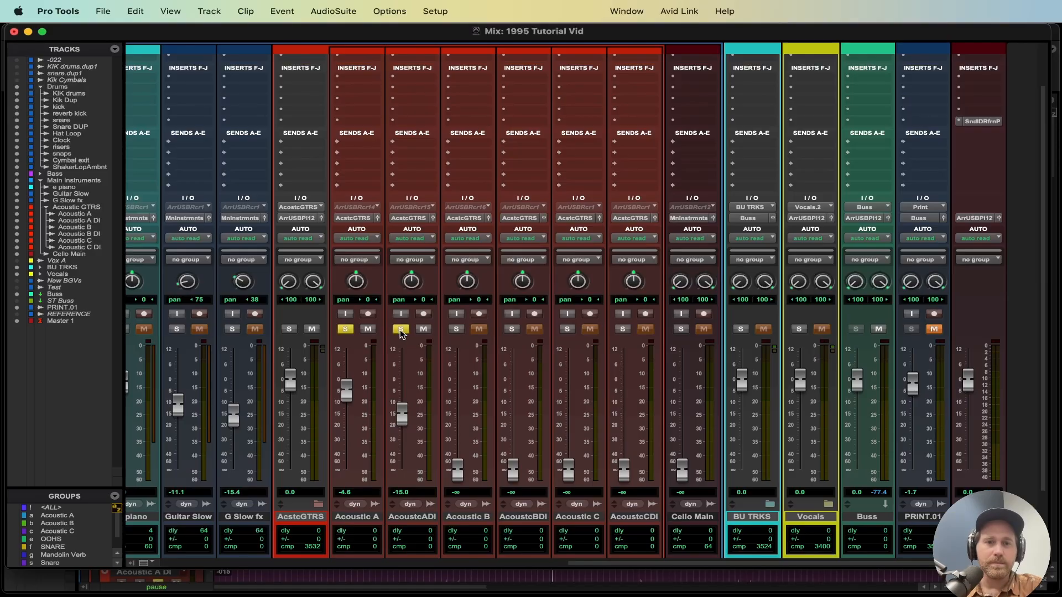
key("space")
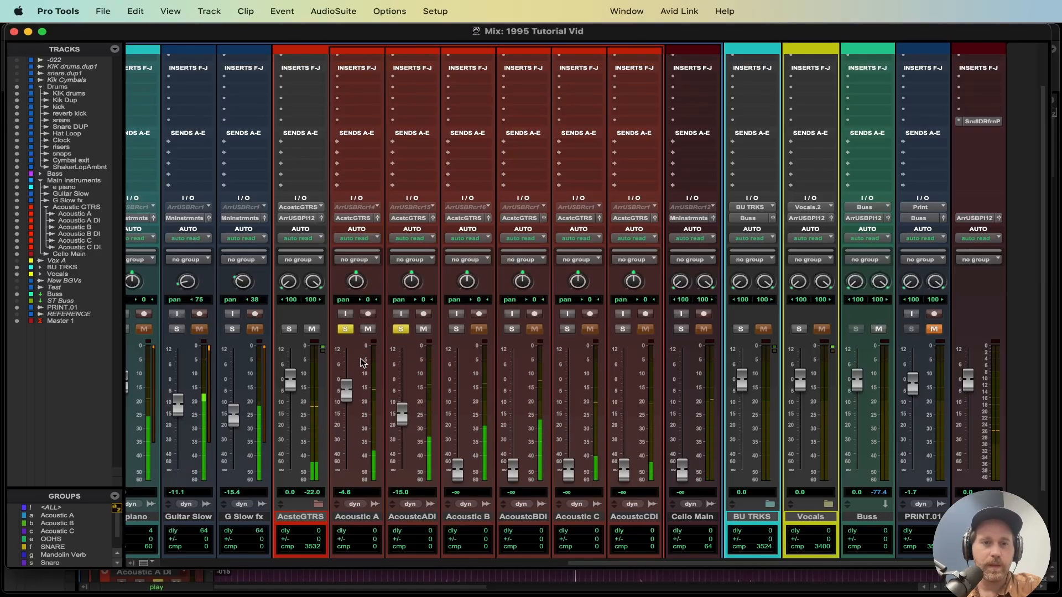
Step: Raise the AcoustcADI fader to about -7.8 dB and switch solos between the two tracks, leaving only Acoustic A soloed
left_click_drag(402, 416, 402, 405)
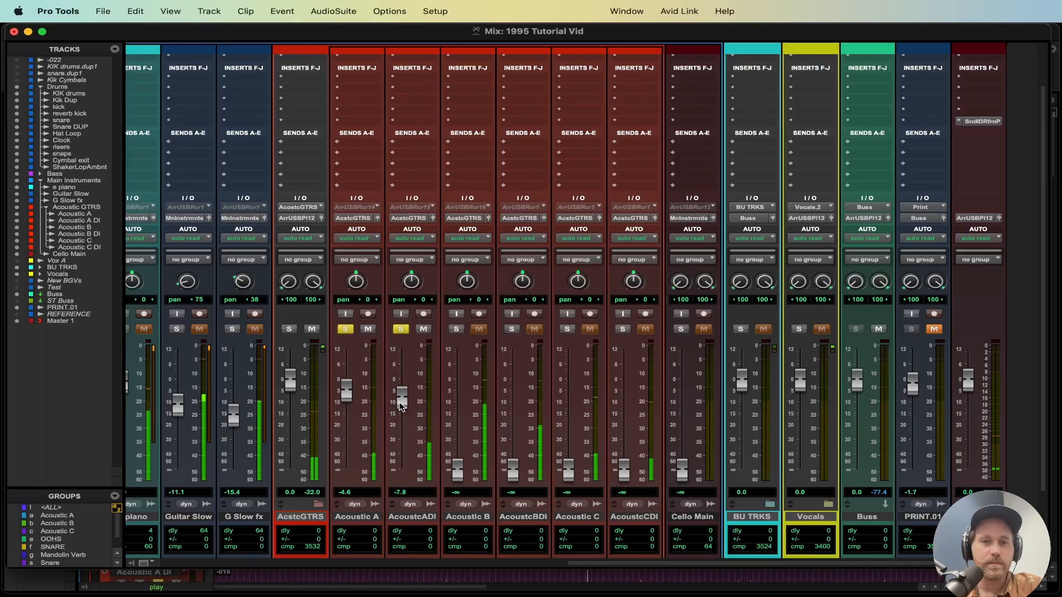
left_click(400, 329)
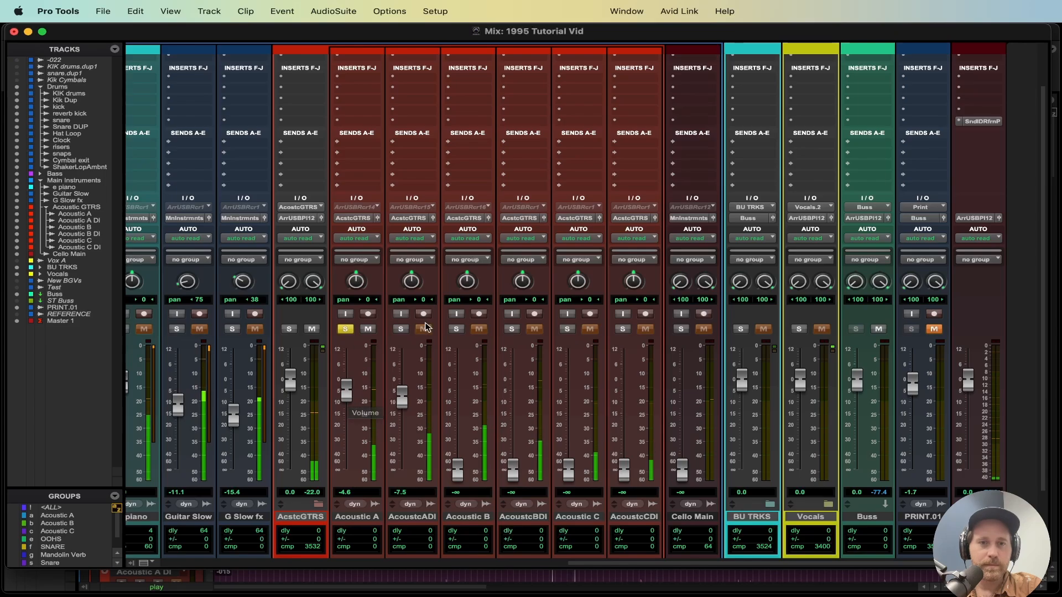
left_click(400, 331)
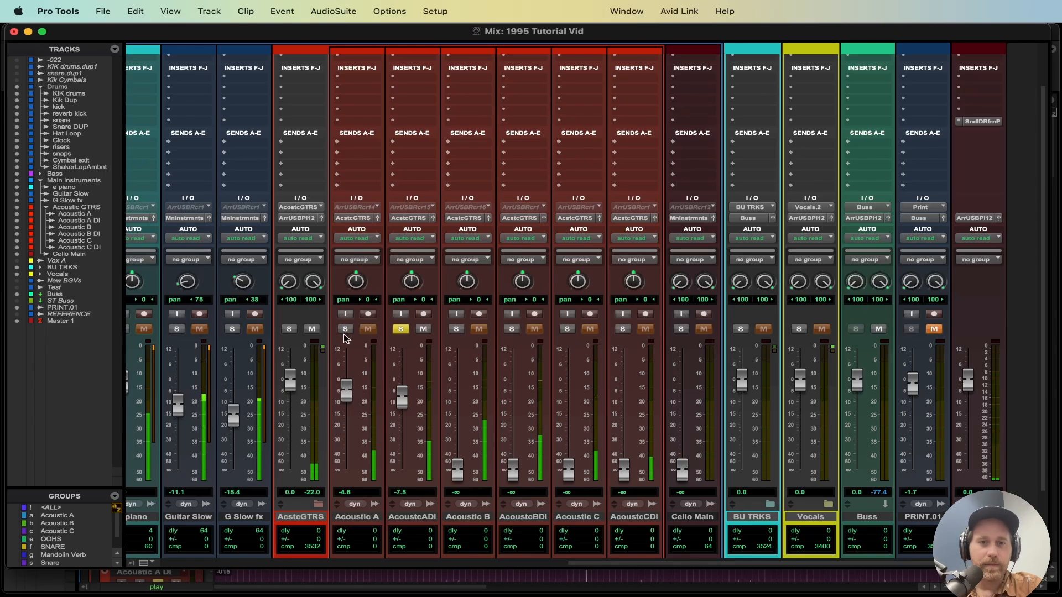
left_click(400, 329)
left_click(345, 329)
Step: Insert the REQ 6 (mono) EQ plug-in on the Acoustic A track's first insert slot
scroll(397, 422, "up", 2)
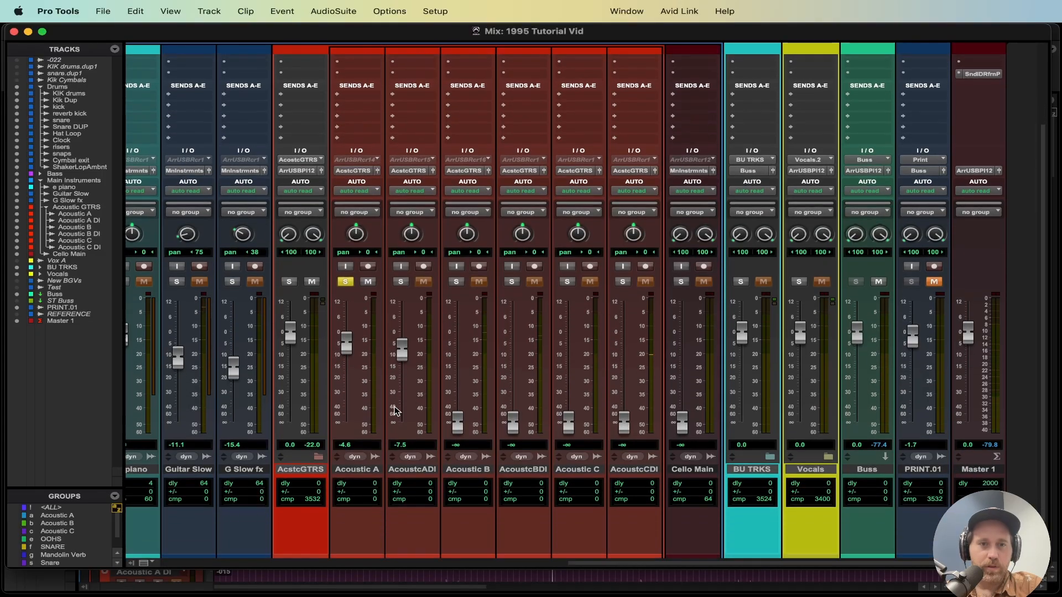
scroll(396, 308, "up", 3)
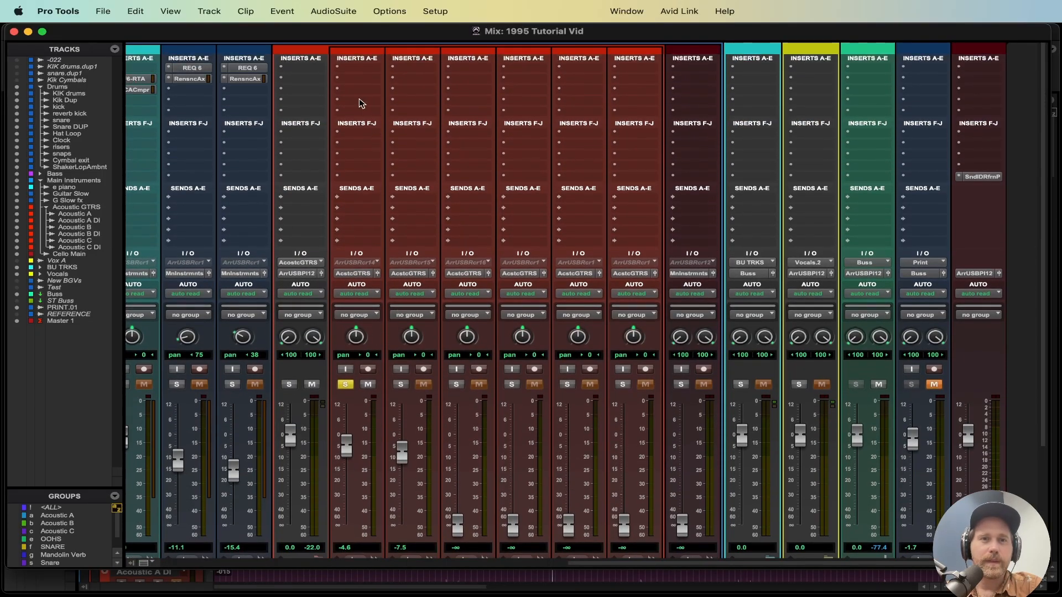
left_click(352, 72)
mouse_move(382, 68)
mouse_move(498, 71)
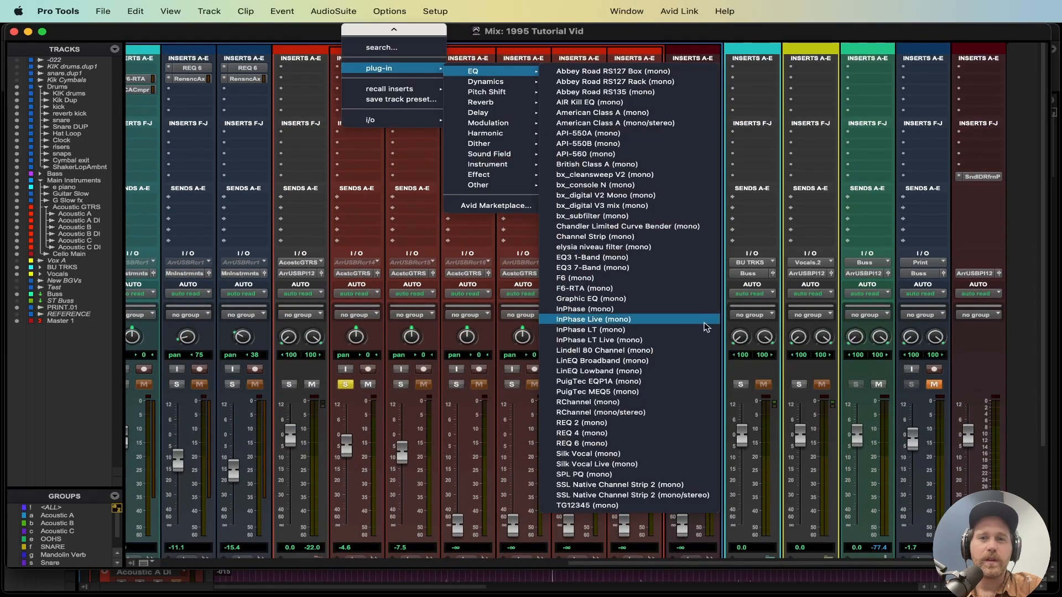
left_click(618, 443)
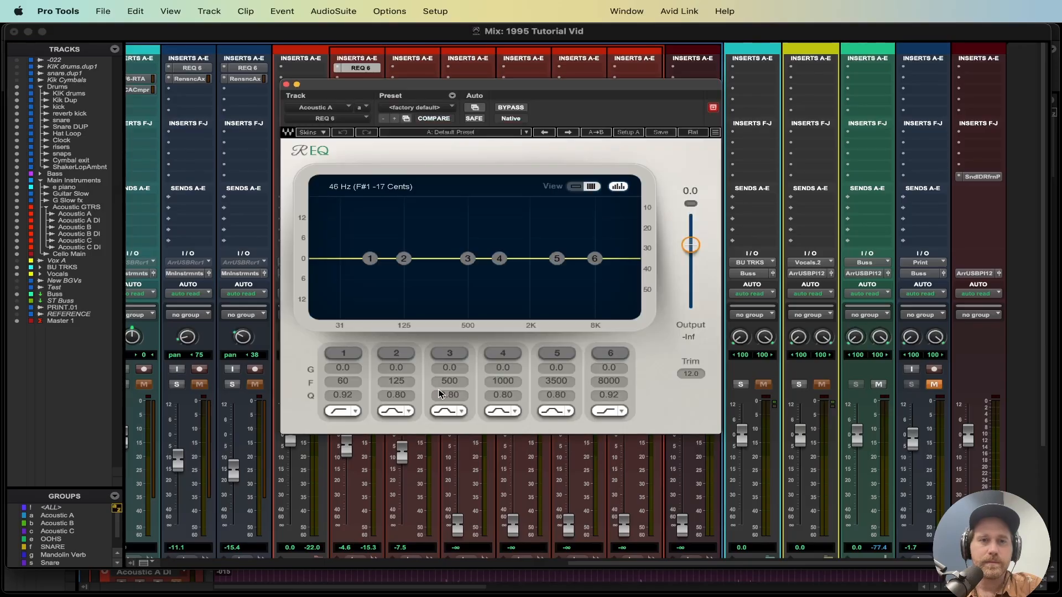
Step: Enable EQ band 1 as a low cut at about 156 Hz
scroll(419, 77, "right", 2)
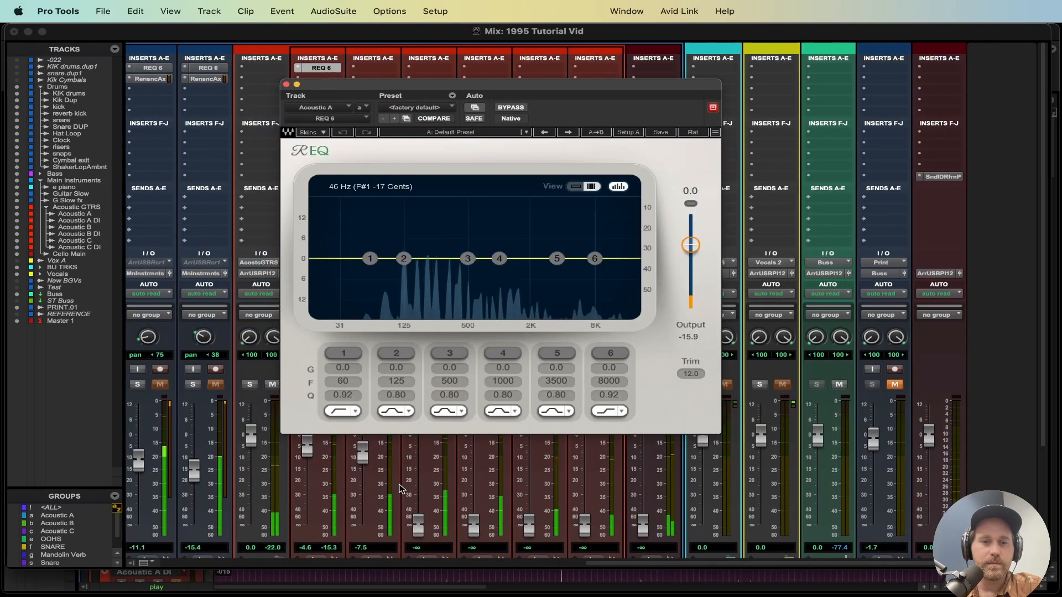
left_click_drag(419, 84, 456, 95)
left_click(373, 365)
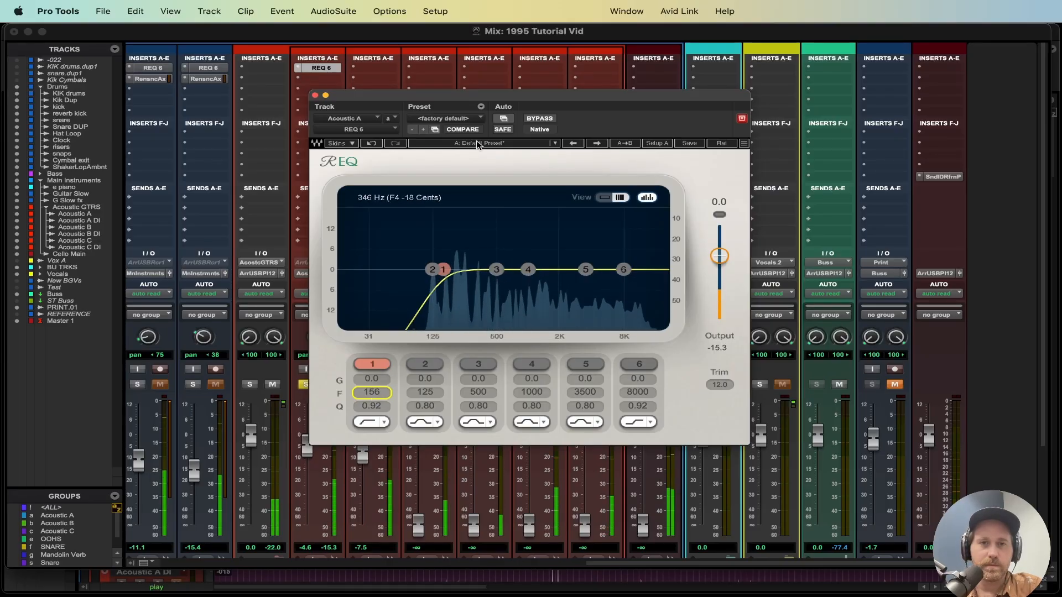
left_click_drag(492, 105, 446, 102)
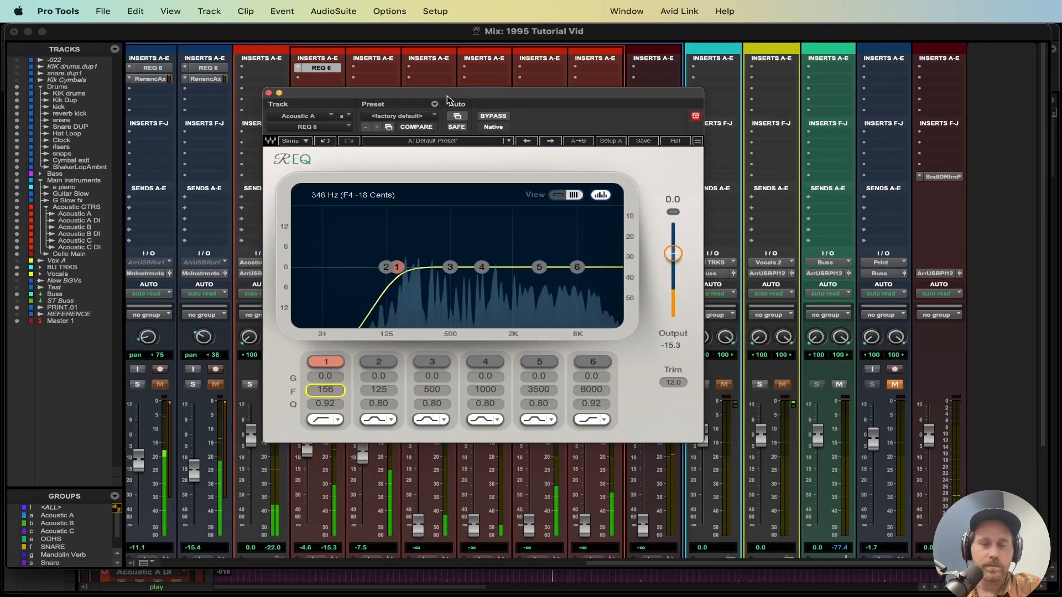
Step: Cut band 3 about 5.3 dB at 621 Hz and band 4 about 5.2 dB at 1453 Hz with Q 0.68
left_click_drag(481, 267, 498, 285)
left_click_drag(482, 405, 482, 412)
left_click_drag(497, 284, 459, 285)
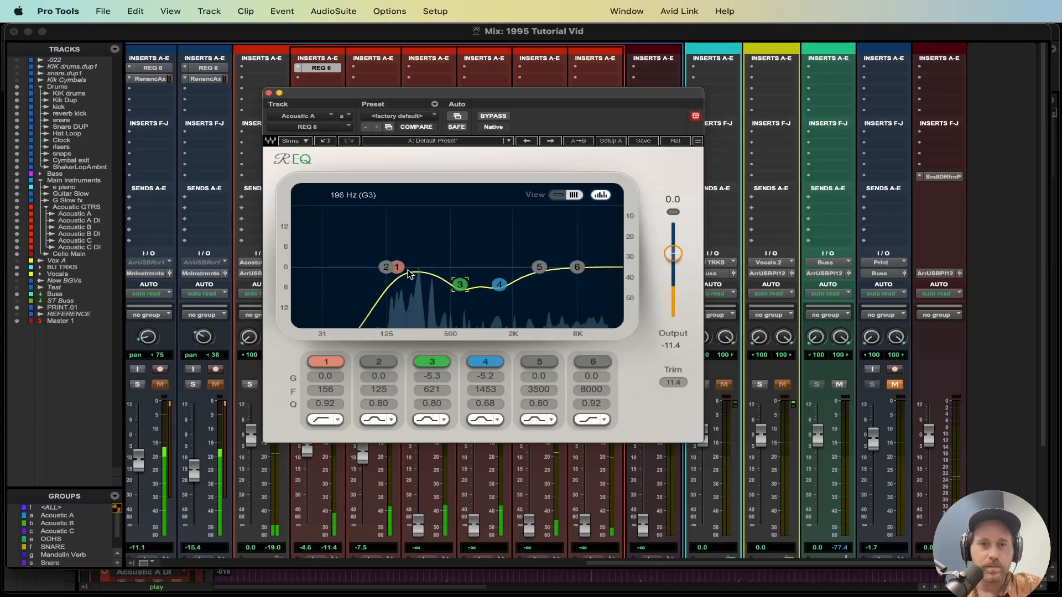
Step: Boost band 2 about 3.2 dB at 223 Hz and narrow its Q to 0.53
left_click(385, 268)
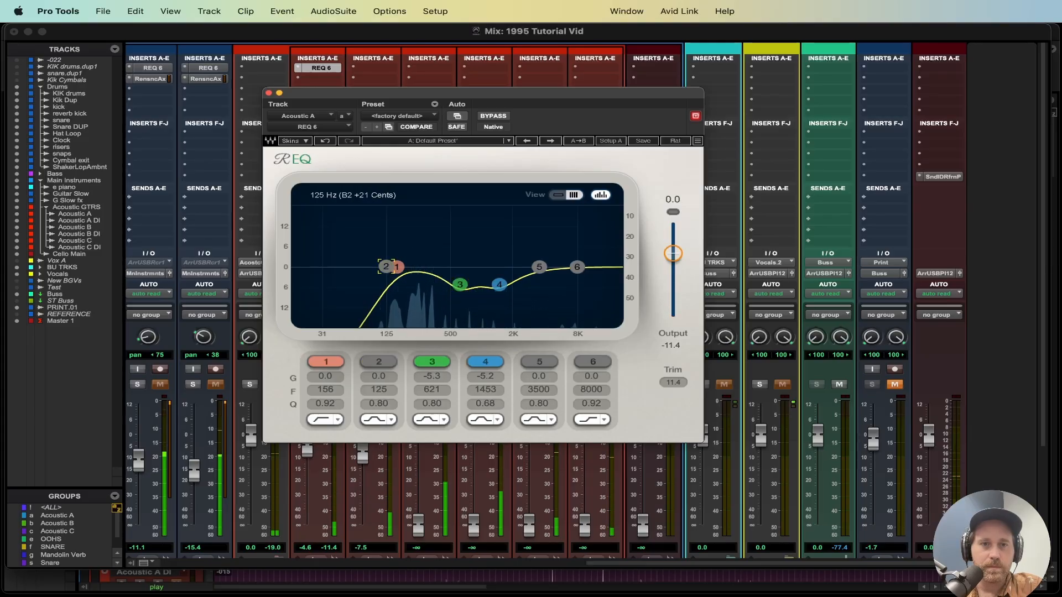
left_click_drag(385, 269, 413, 256)
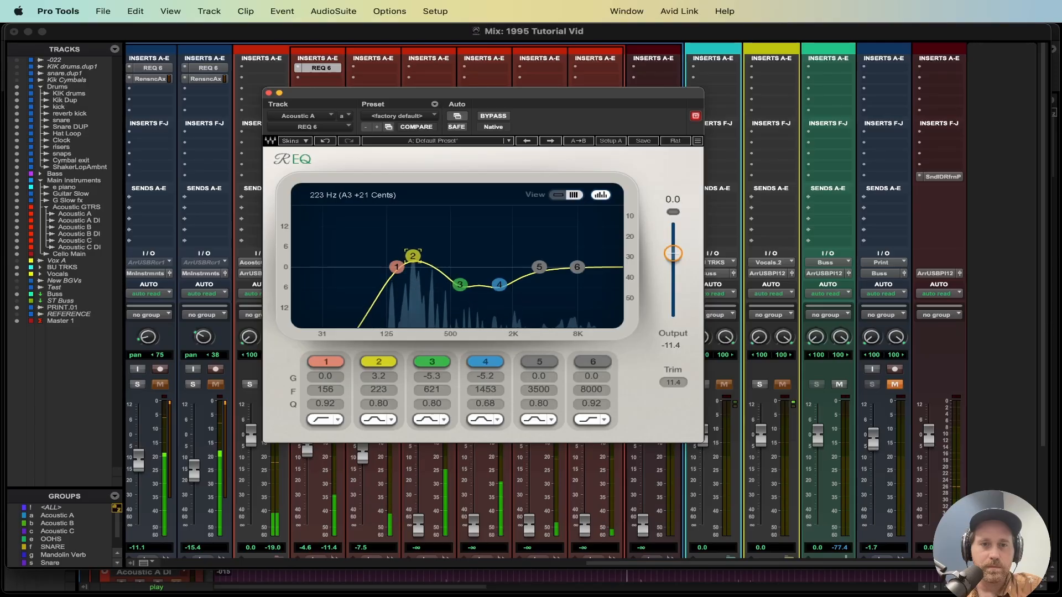
left_click_drag(379, 403, 379, 416)
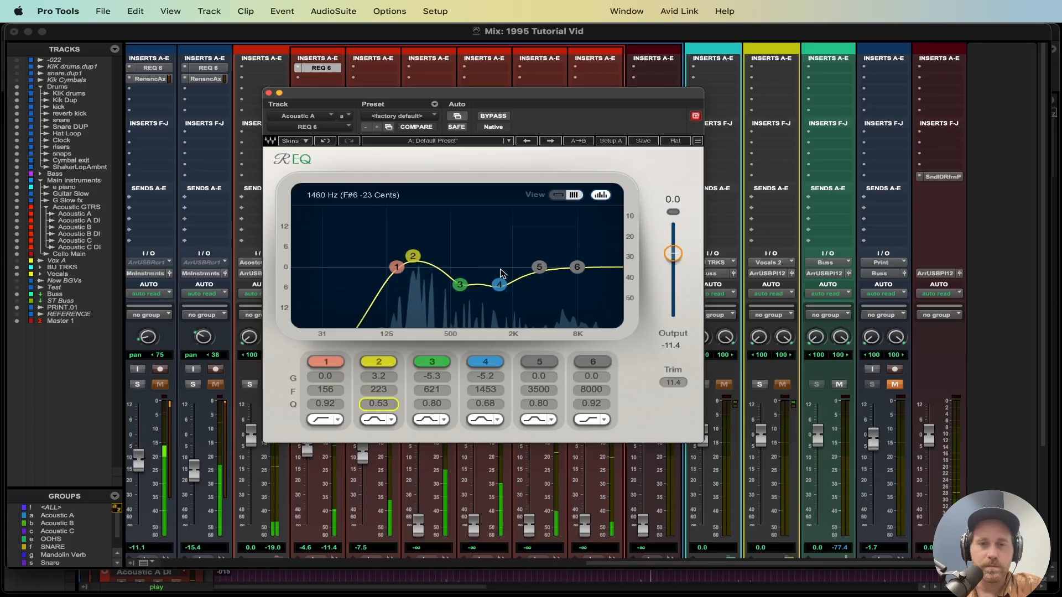
Step: Lower band 4 to about -6.2 dB, move band 5 to about 10216 Hz with a 1.4 dB boost, and close the EQ
left_click_drag(499, 285, 501, 288)
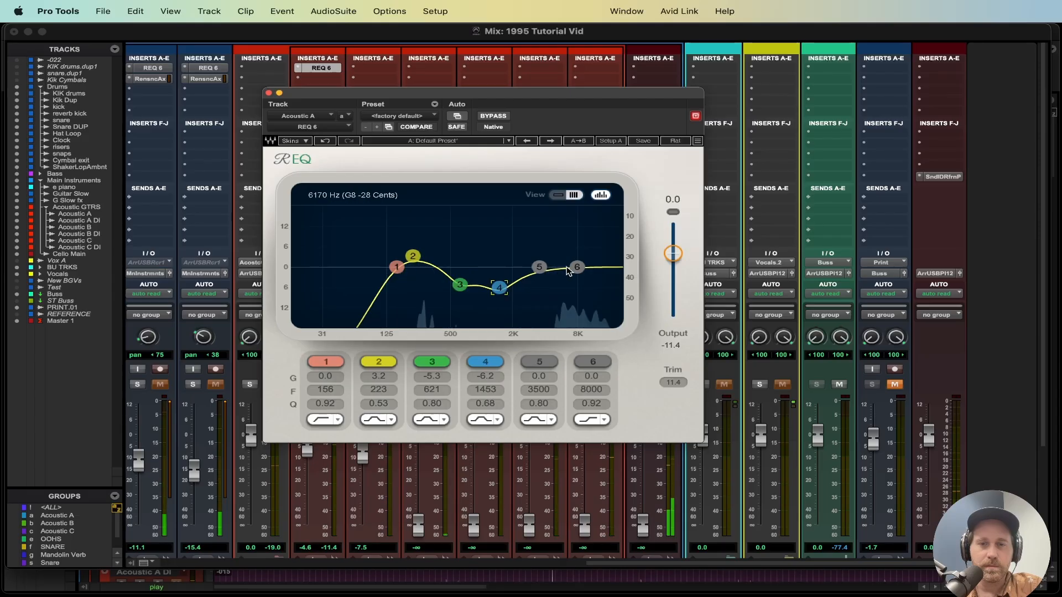
left_click_drag(539, 267, 593, 267)
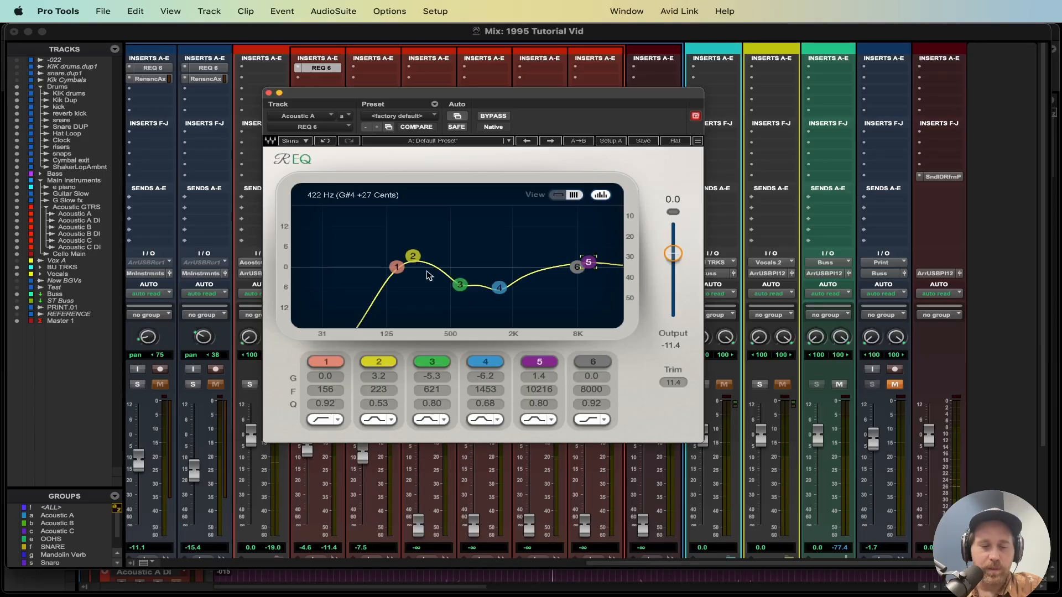
left_click(268, 93)
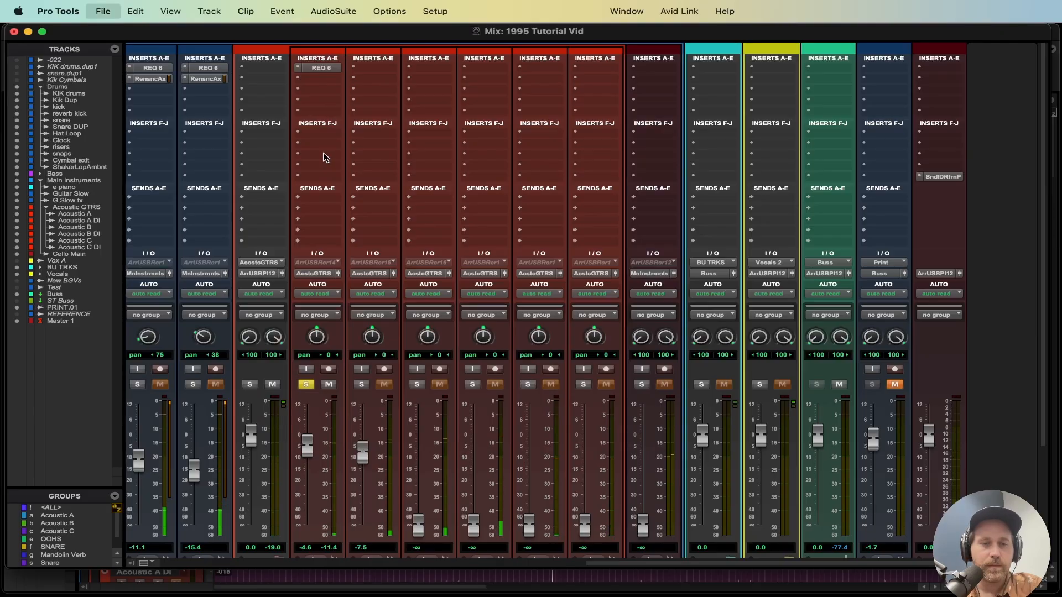
Step: Insert the CLA-2A (mono) compressor on the Acoustic A track's second insert slot
left_click(319, 79)
mouse_move(387, 79)
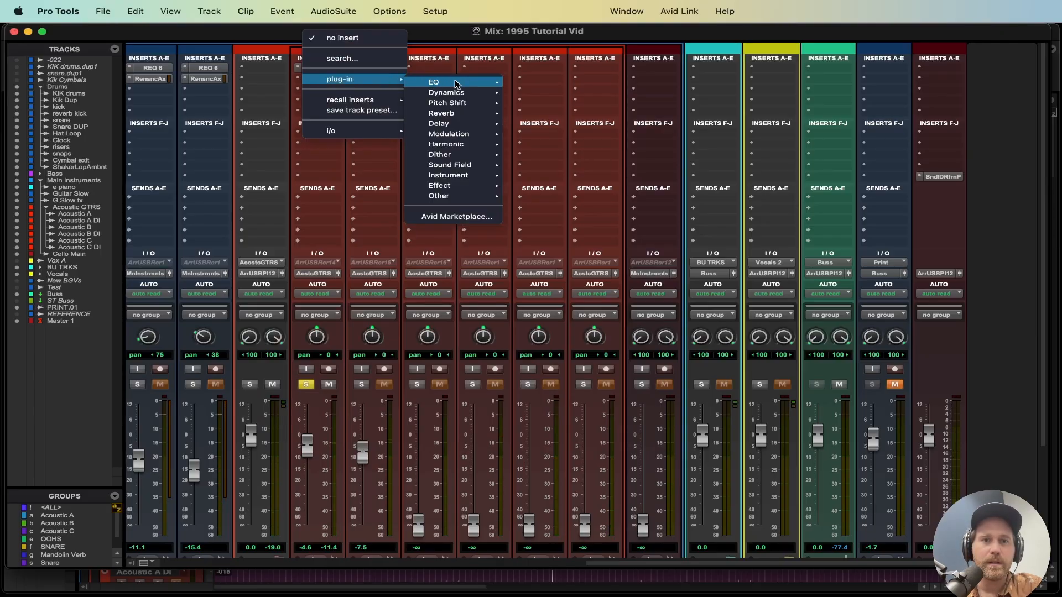
mouse_move(446, 92)
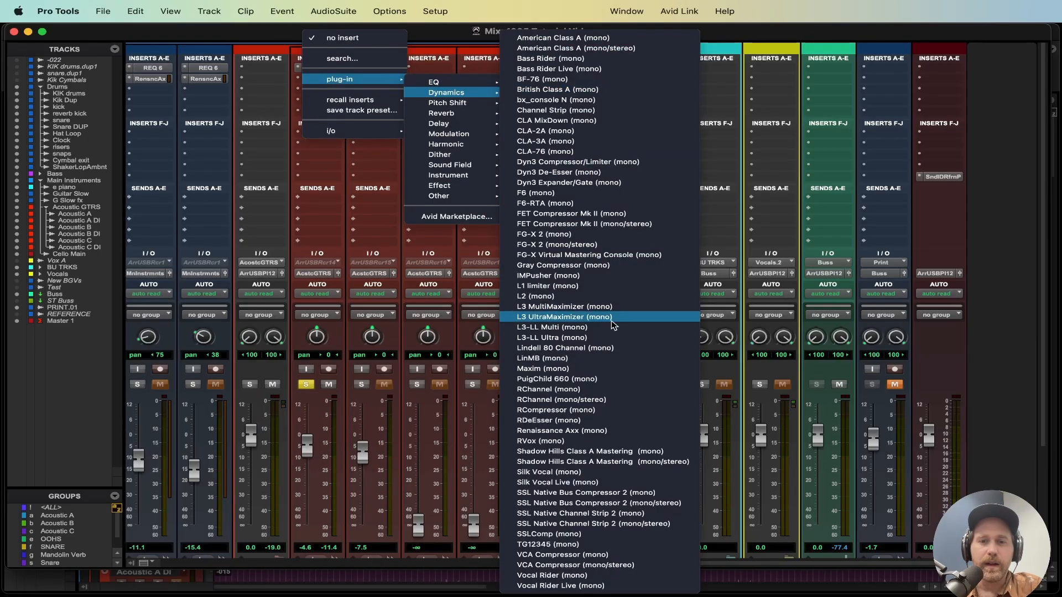
left_click(618, 132)
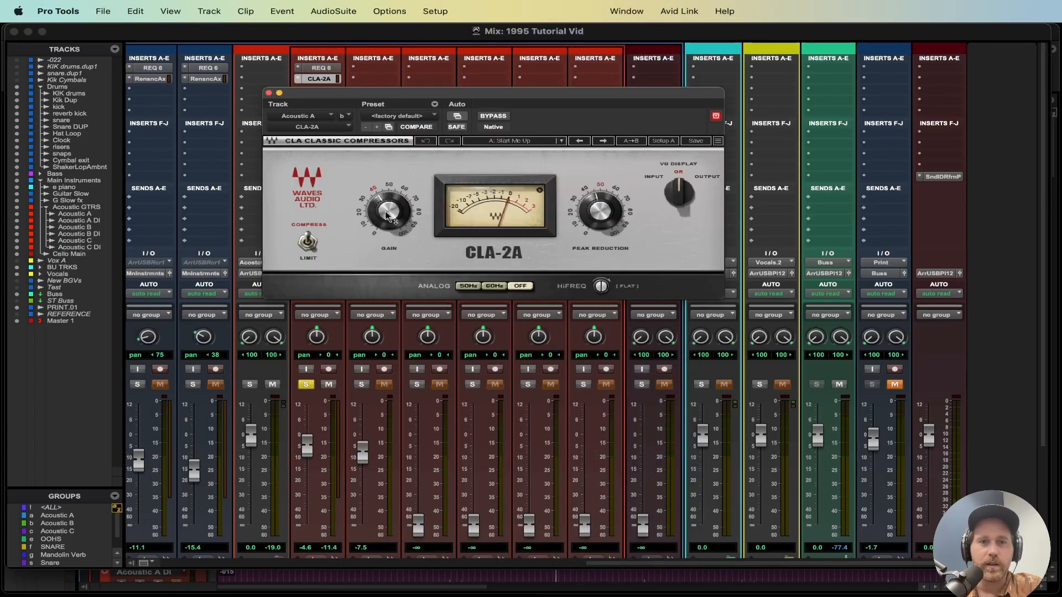
Step: Set the CLA-2A peak reduction to about 51 during playback and save the session
key("space")
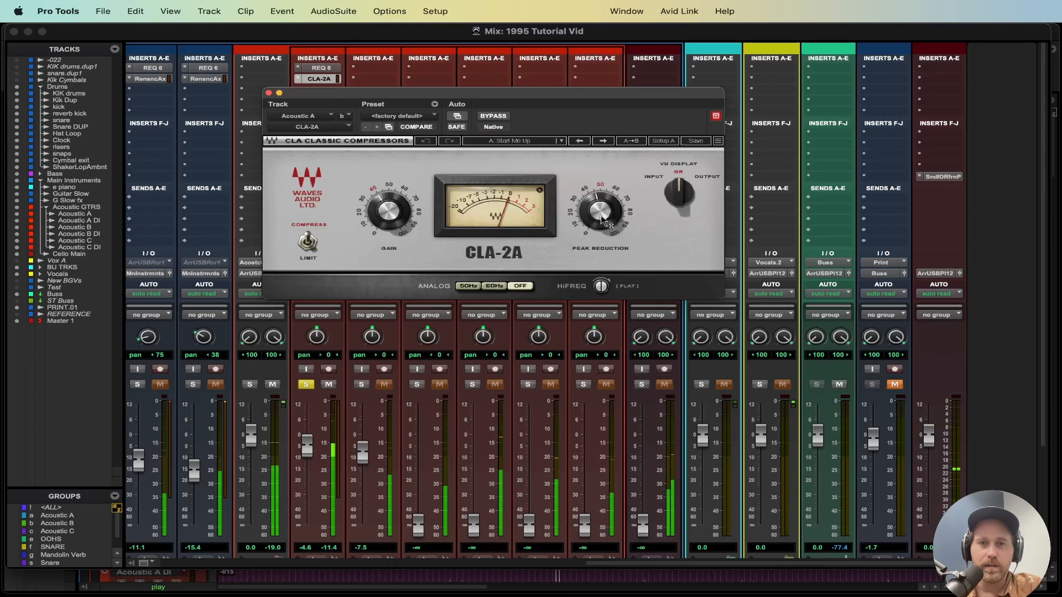
left_click_drag(600, 212, 601, 213)
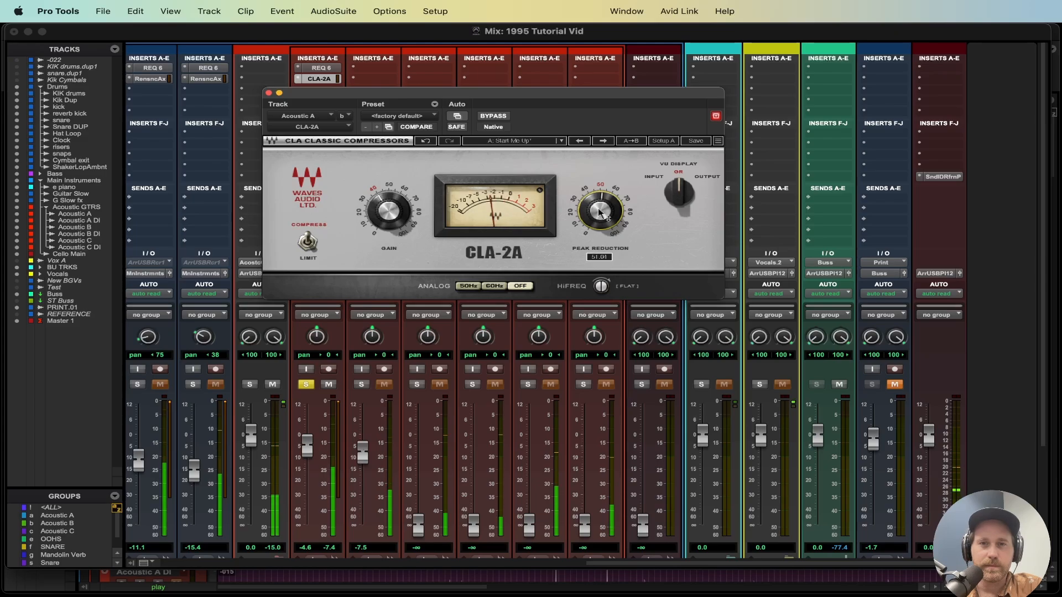
left_click_drag(345, 95, 339, 145)
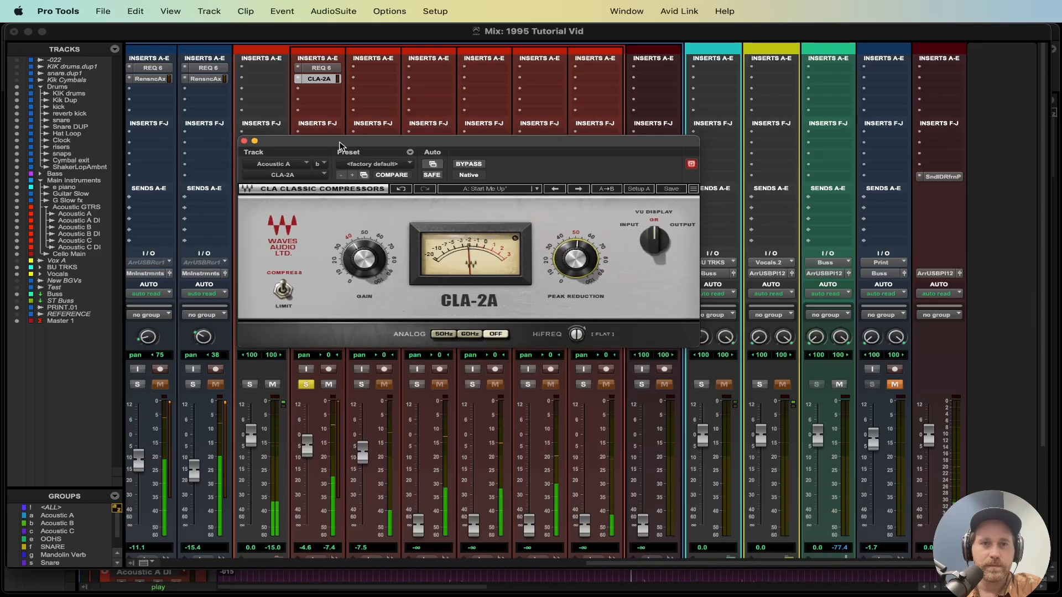
key("space")
key("super+s")
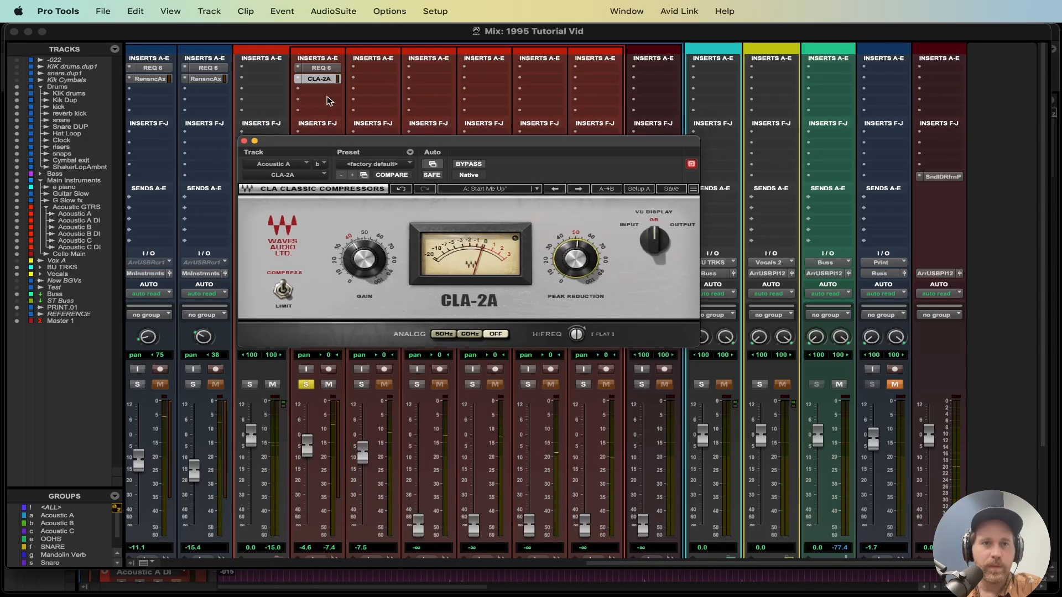
Step: Reopen the REQ 6 window and toggle band 2 off and on to compare during playback
left_click(322, 67)
key("space")
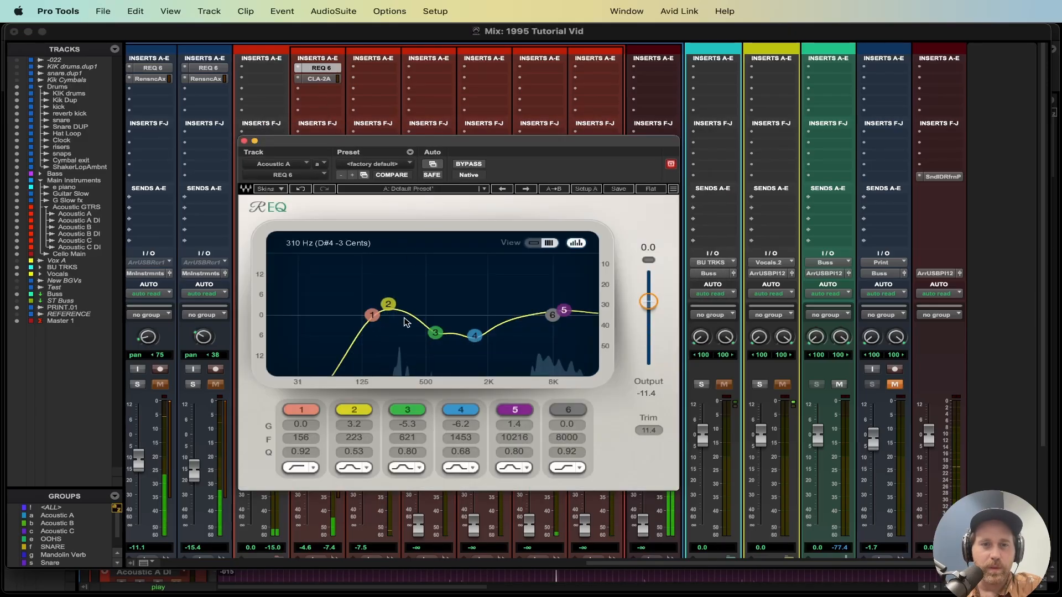
left_click(354, 410)
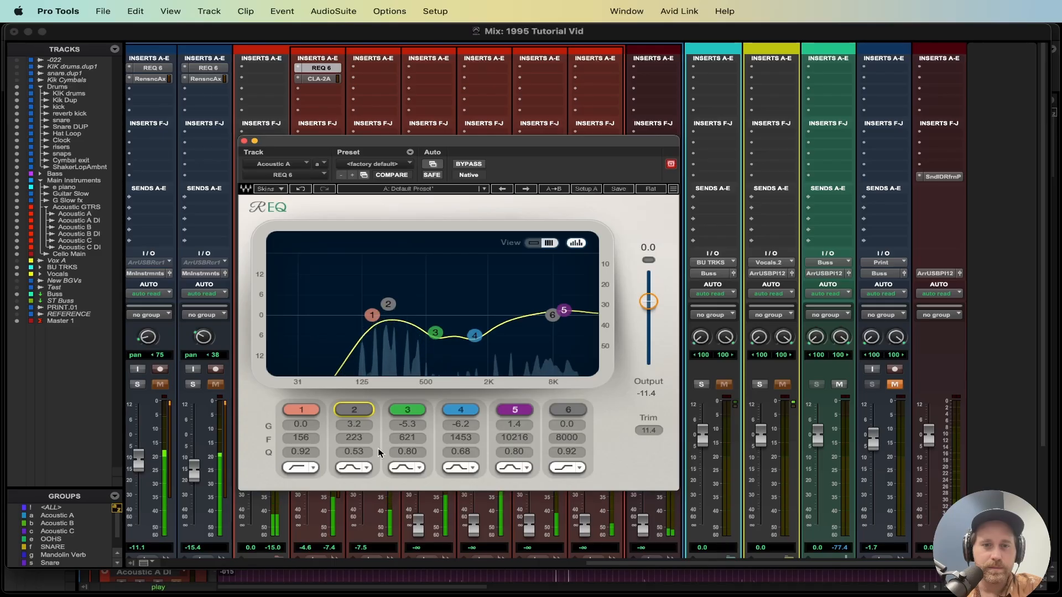
left_click_drag(357, 454, 353, 409)
left_click(355, 410)
Step: Turn band 2 into a cut of about -9.5 dB at 318 Hz with Q 1.23
left_click_drag(388, 303, 404, 346)
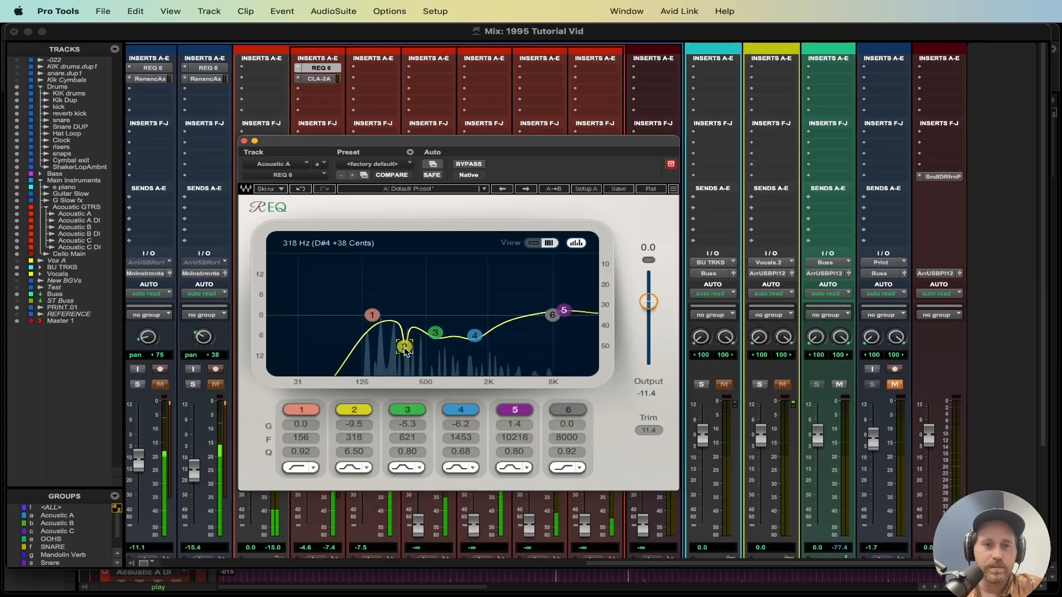
left_click_drag(355, 452, 354, 481)
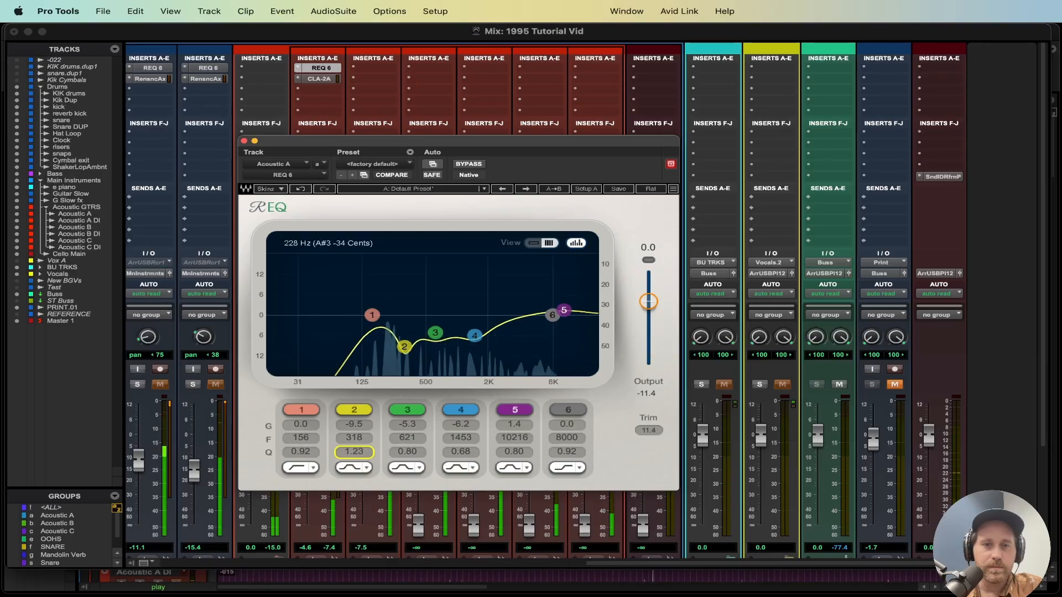
Step: Deepen band 3 to about -9.5 dB at 847 Hz and band 4 to about -7.4 dB at 1518 Hz
left_click(434, 333)
left_click_drag(435, 332, 476, 341)
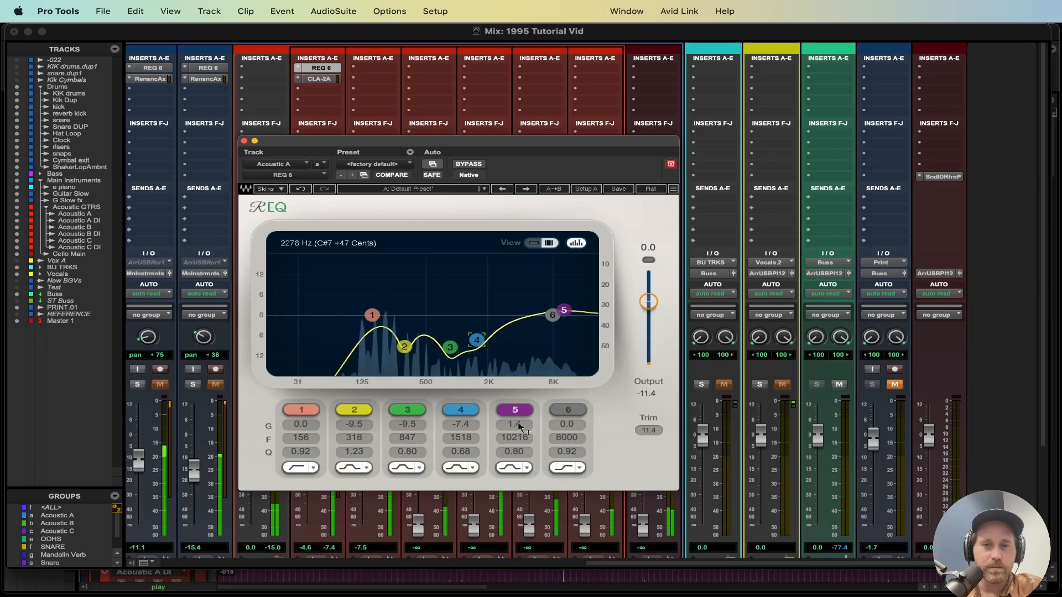
Step: Toggle band 5 off and on to compare, then close the EQ window
left_click(515, 411)
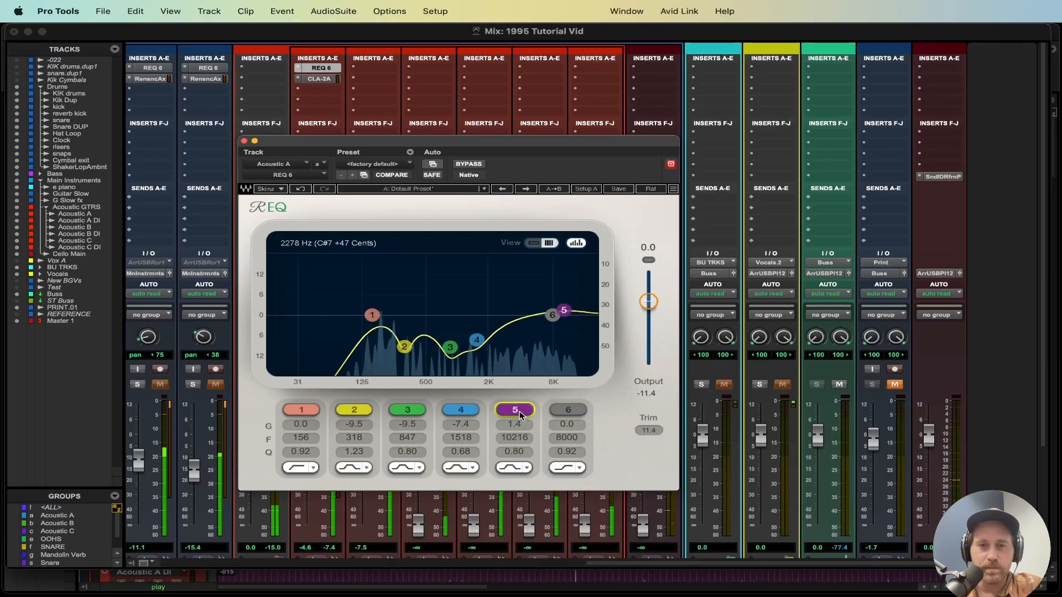
left_click(520, 415)
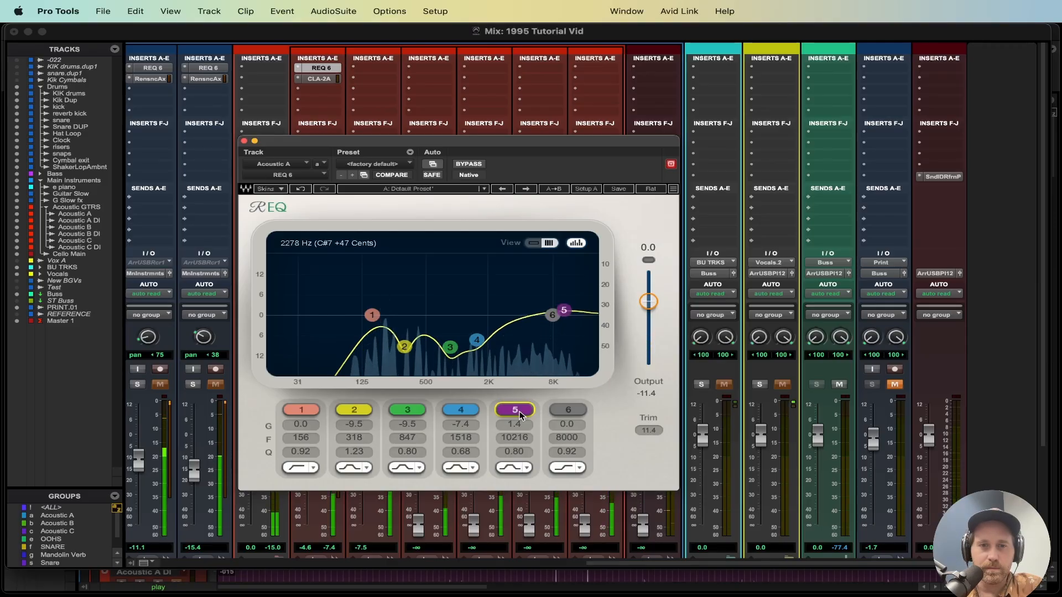
left_click(244, 140)
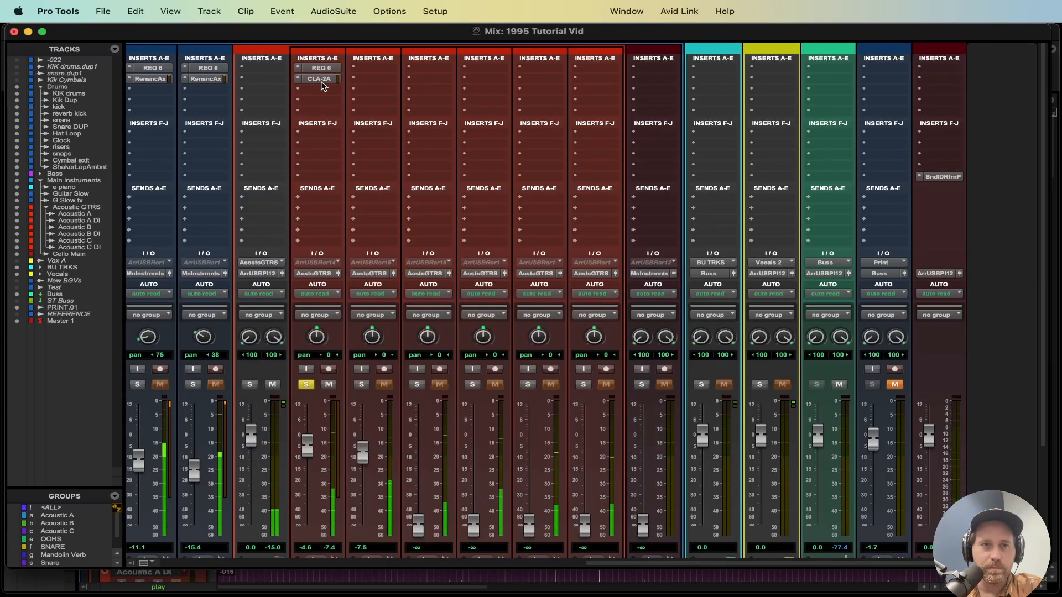
Step: Open the CLA-2A compressor on Acoustic A, adjust its peak reduction, and save the session
left_click(319, 78)
left_click_drag(562, 261, 562, 259)
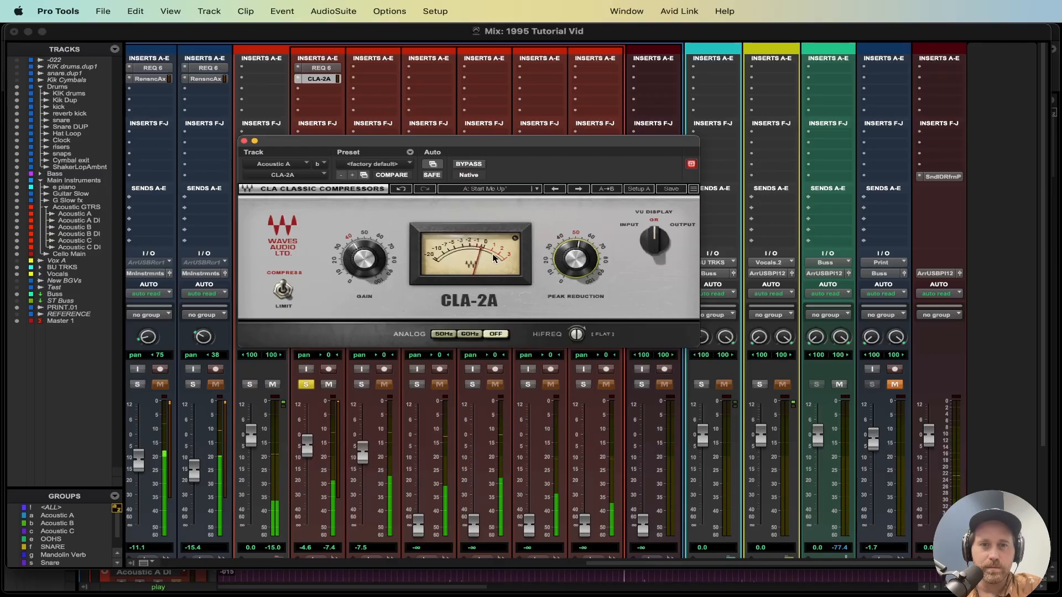
left_click_drag(571, 256, 571, 255)
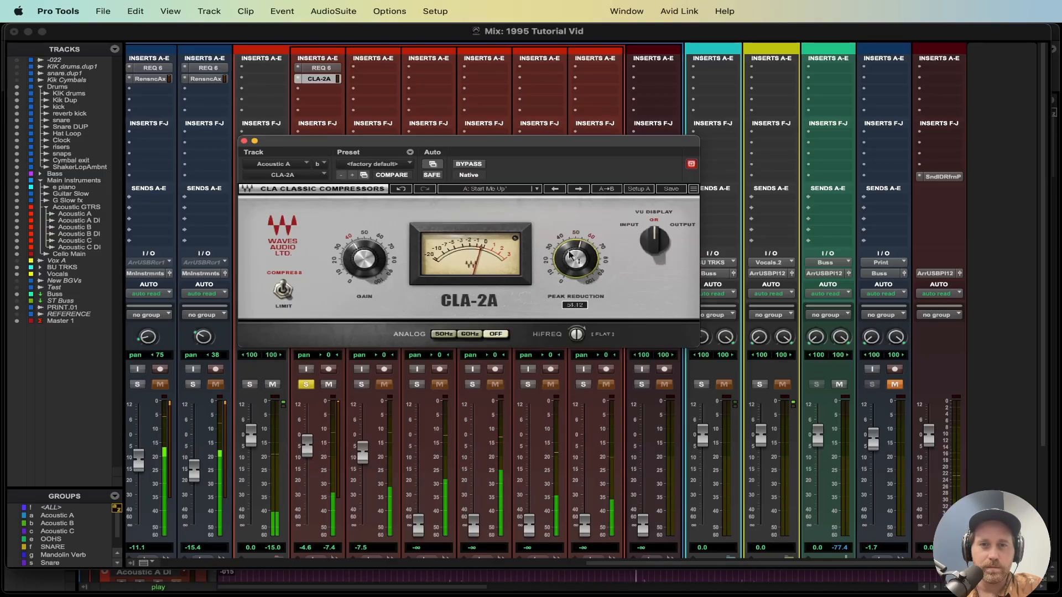
key("super+s")
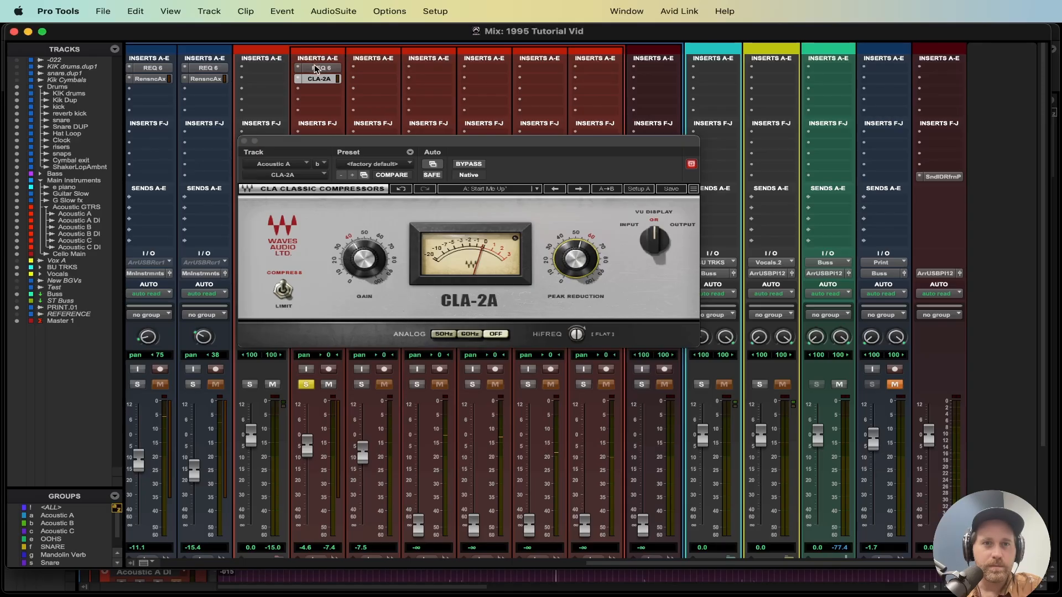
Step: Review the Acoustic A REQ 6 settings, then insert REQ 6 (mono) on the Acoustic A DI track
left_click(318, 68)
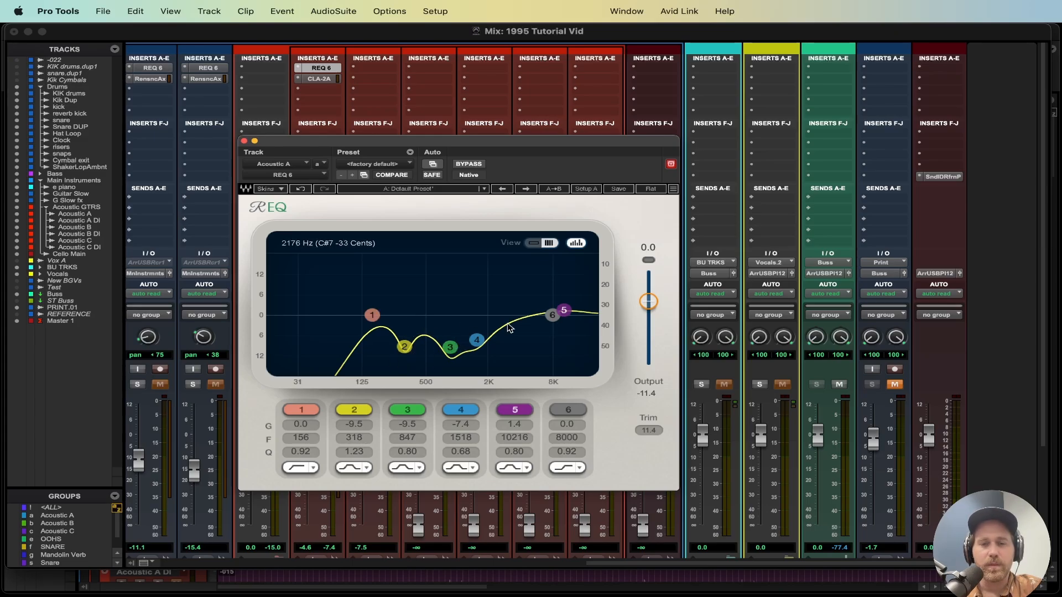
left_click(245, 141)
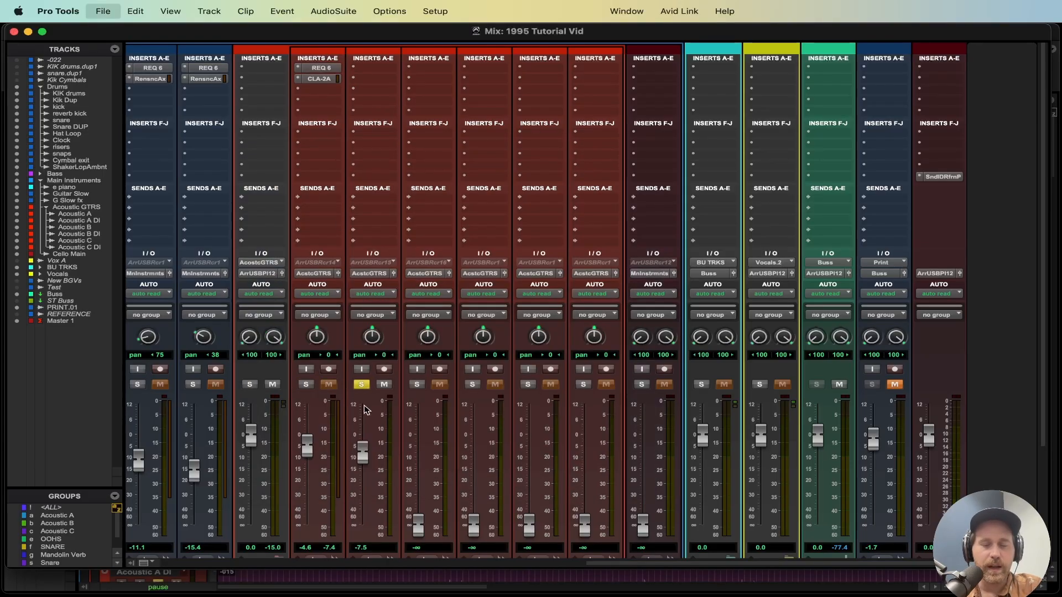
left_click(360, 78)
mouse_move(443, 68)
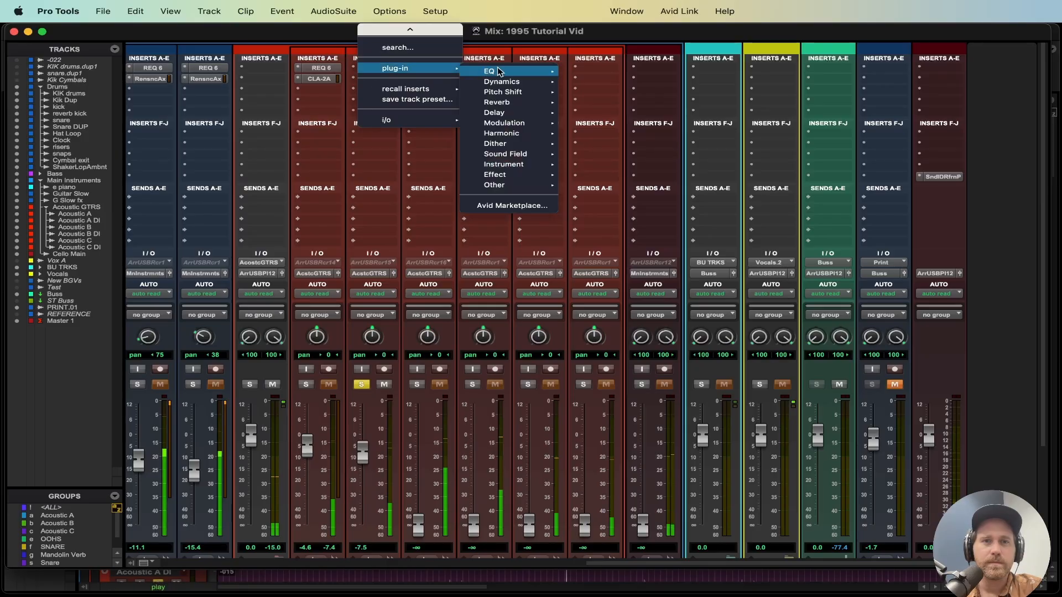
mouse_move(519, 68)
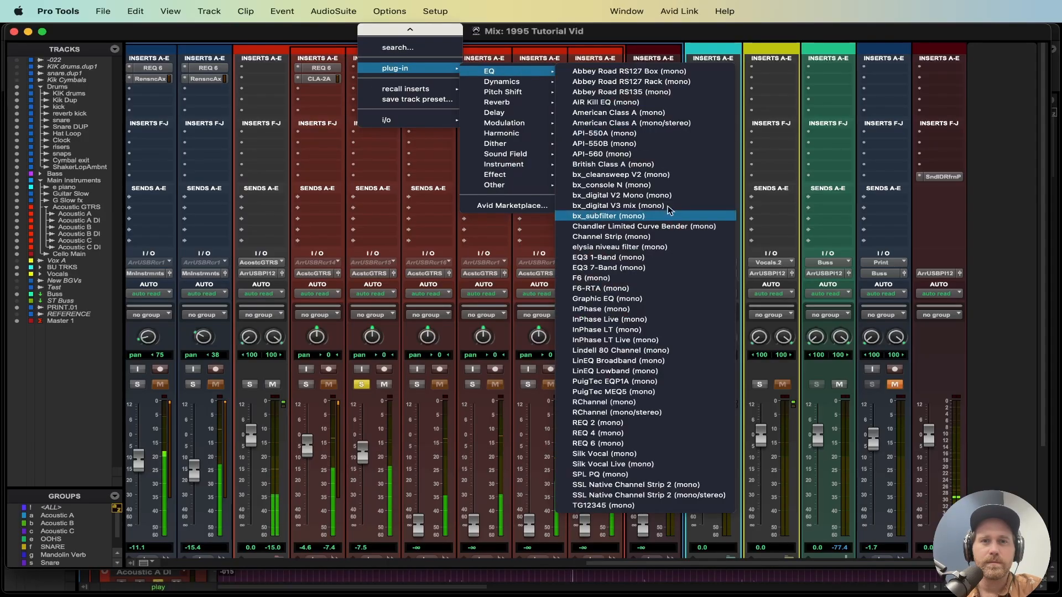
left_click(635, 448)
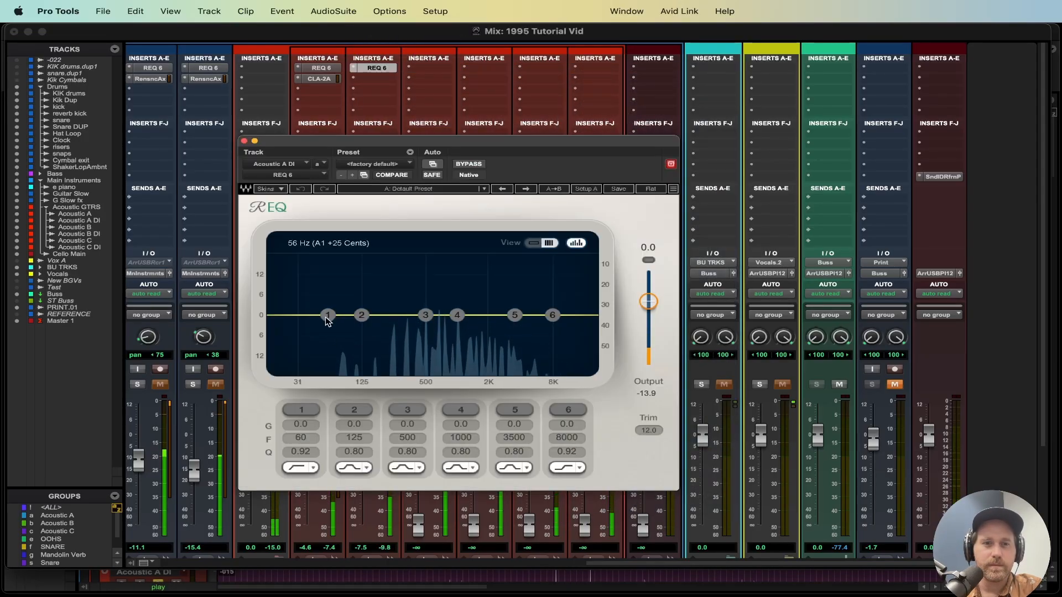
Step: Set band 1's low cut to 141 Hz and cut band 4 to -7.2 dB at 1015 Hz with Q 1.06
left_click(302, 411)
left_click_drag(300, 442, 341, 441)
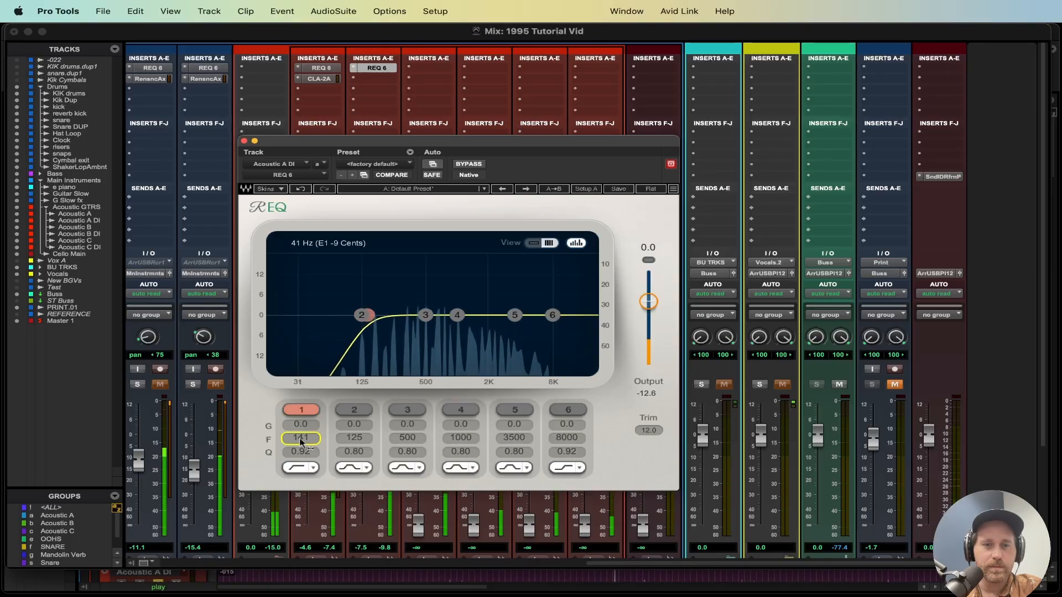
left_click(457, 314)
left_click_drag(453, 449, 492, 449)
left_click_drag(456, 315, 449, 268)
left_click_drag(459, 268, 458, 331)
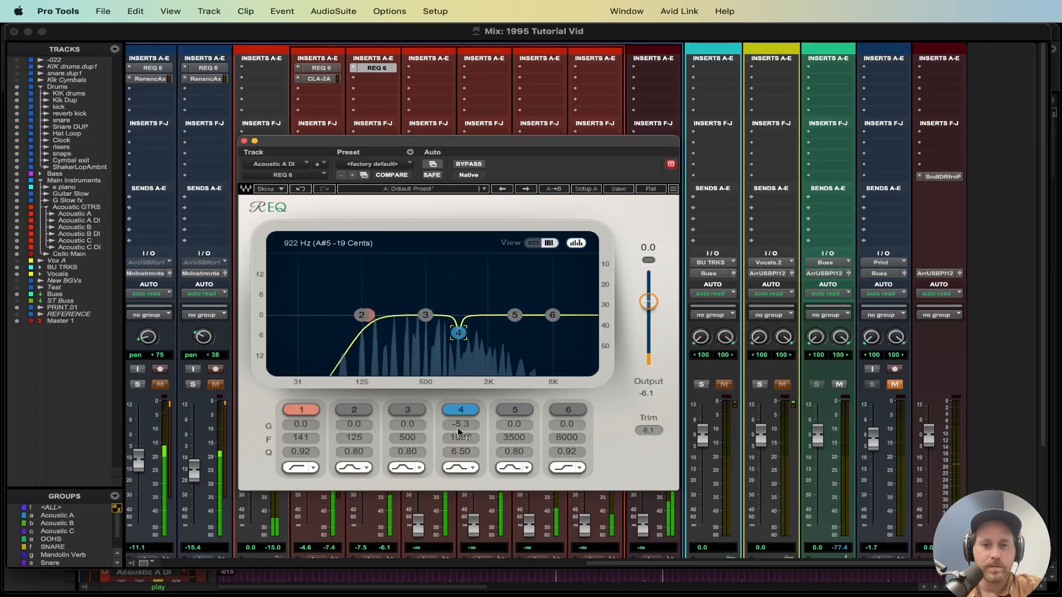
left_click_drag(464, 452, 463, 455)
left_click_drag(459, 333, 458, 333)
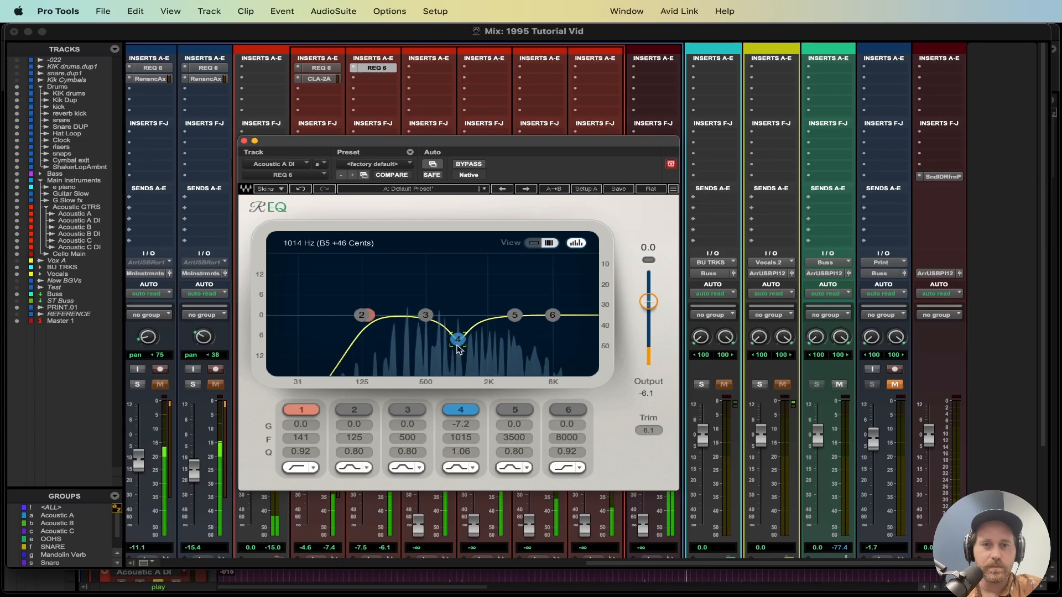
Step: Cut band 5 to -7.4 dB at 1723 Hz and widen band 4's Q to 0.57
left_click_drag(514, 315, 481, 339)
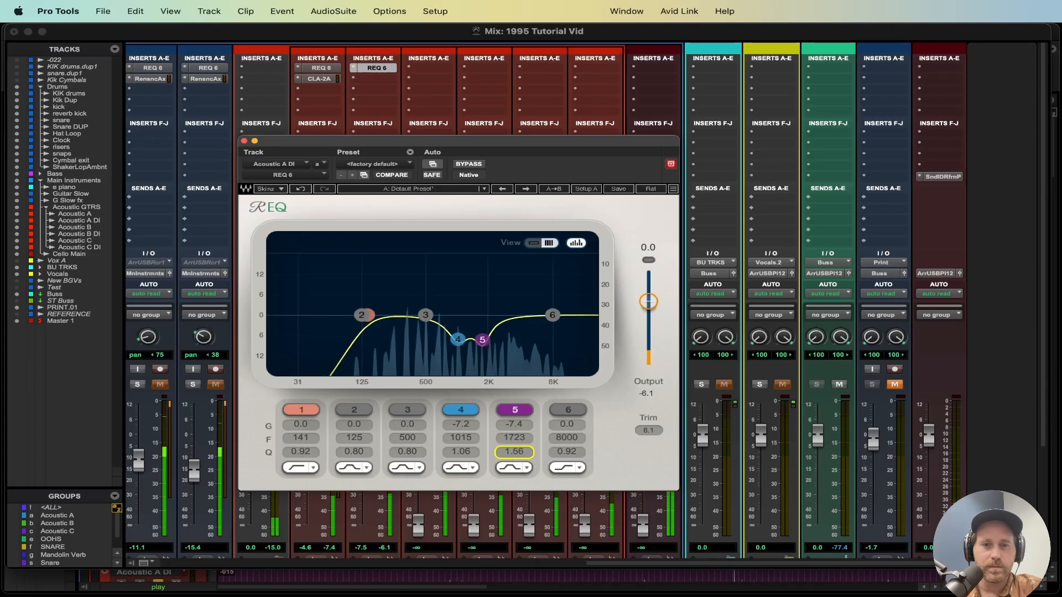
left_click_drag(462, 452, 461, 456)
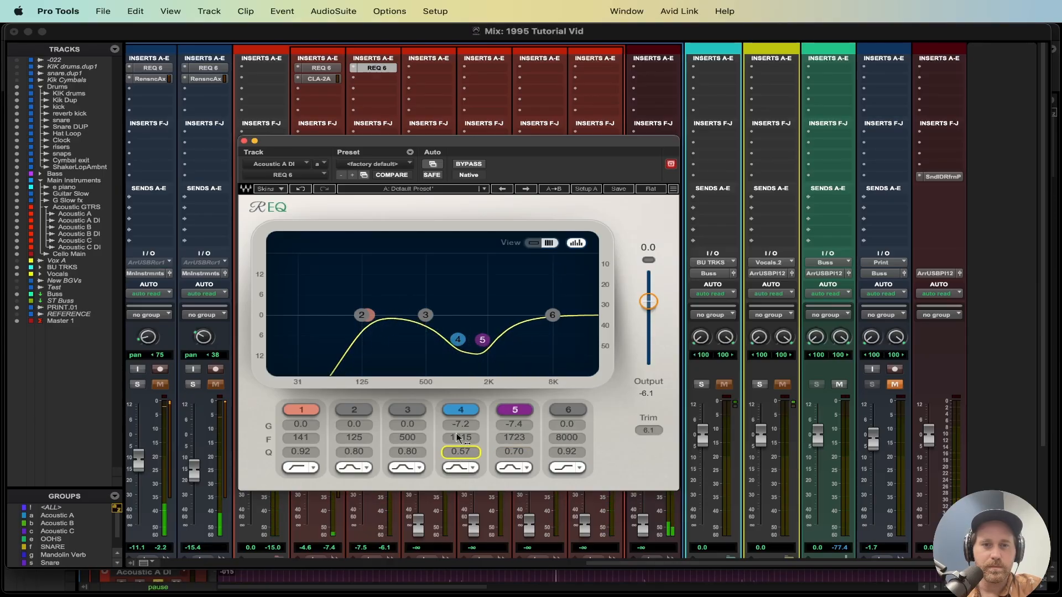
Step: Boost band 2 by 1.9 dB at 182 Hz and close the EQ window
left_click(361, 315)
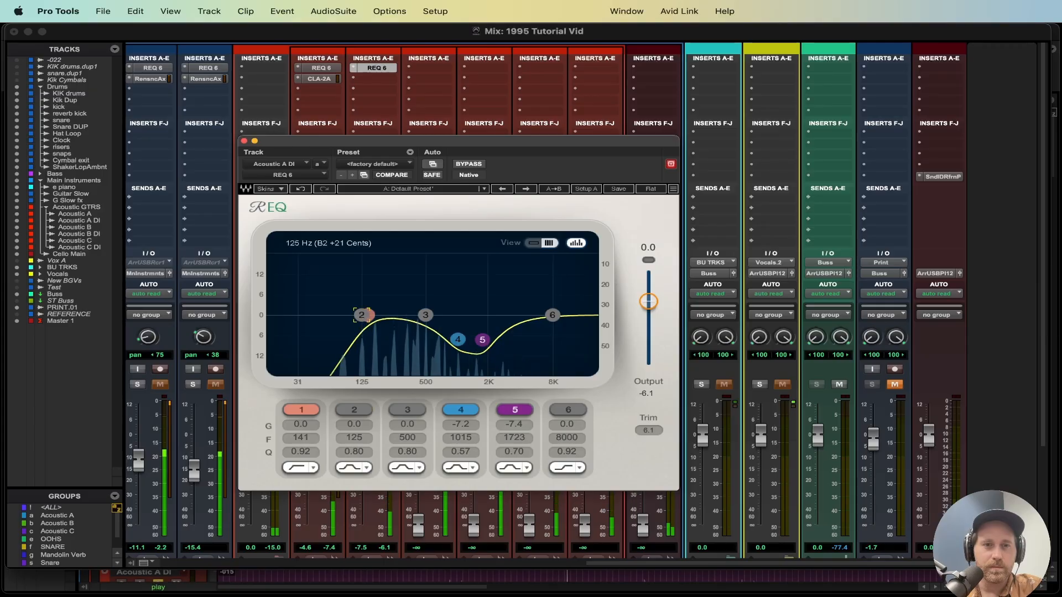
mouse_move(363, 320)
left_mouse_down()
mouse_move(370, 304)
mouse_move(391, 302)
mouse_move(379, 308)
left_mouse_up()
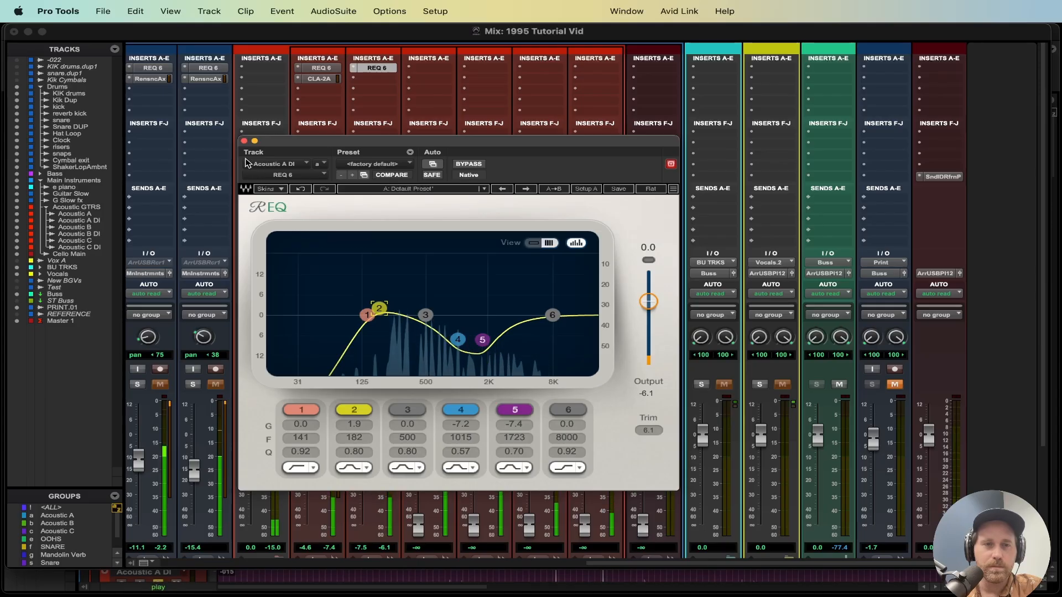
left_click(244, 141)
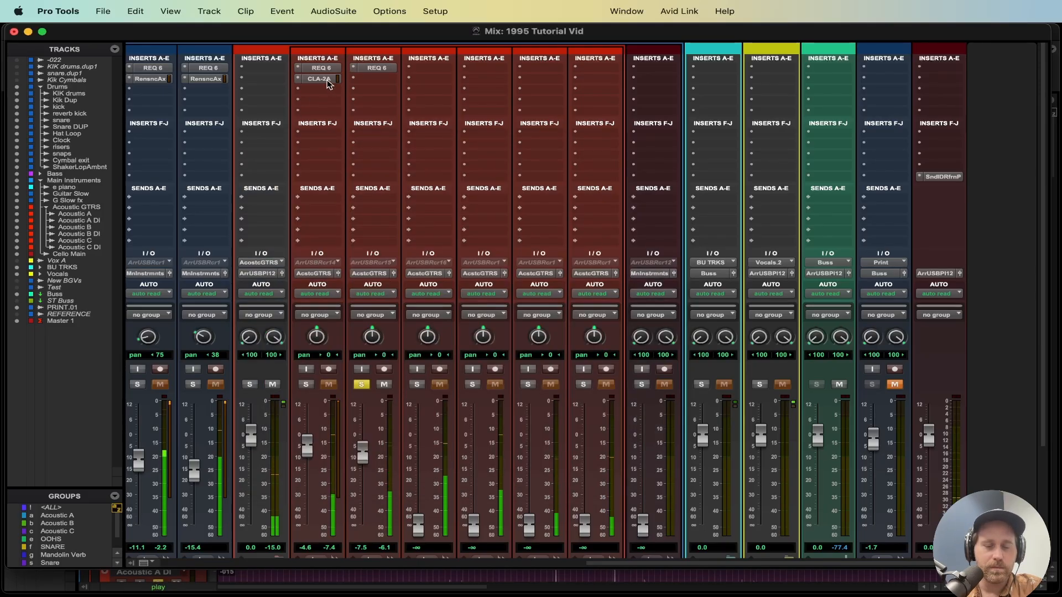
Step: Compare the REQ 6 settings of both Acoustic A tracks, then add a CLA-2A compressor to Acoustic A DI
left_click(377, 68)
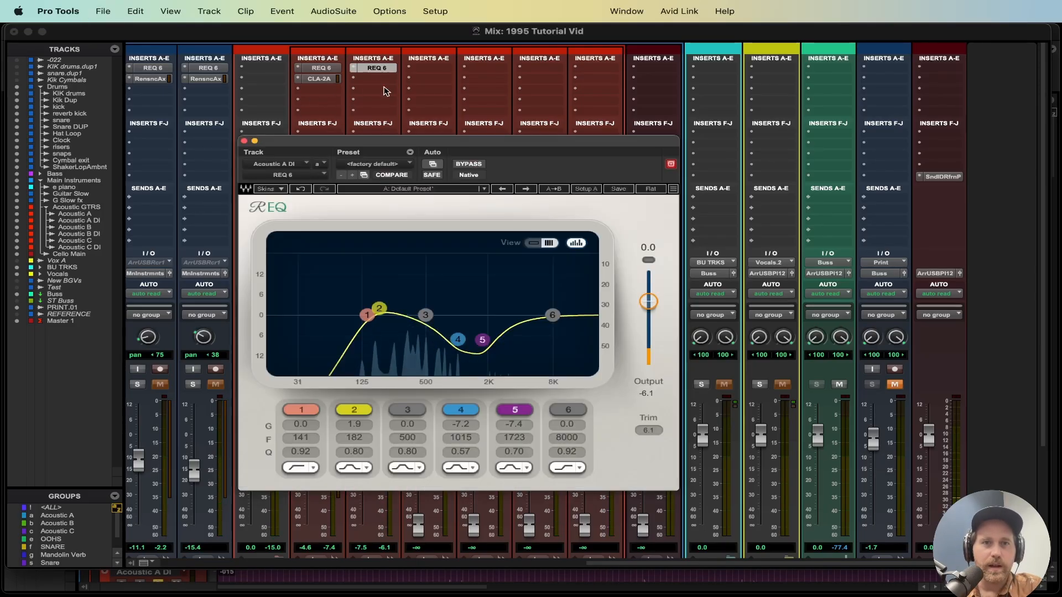
left_click(322, 69)
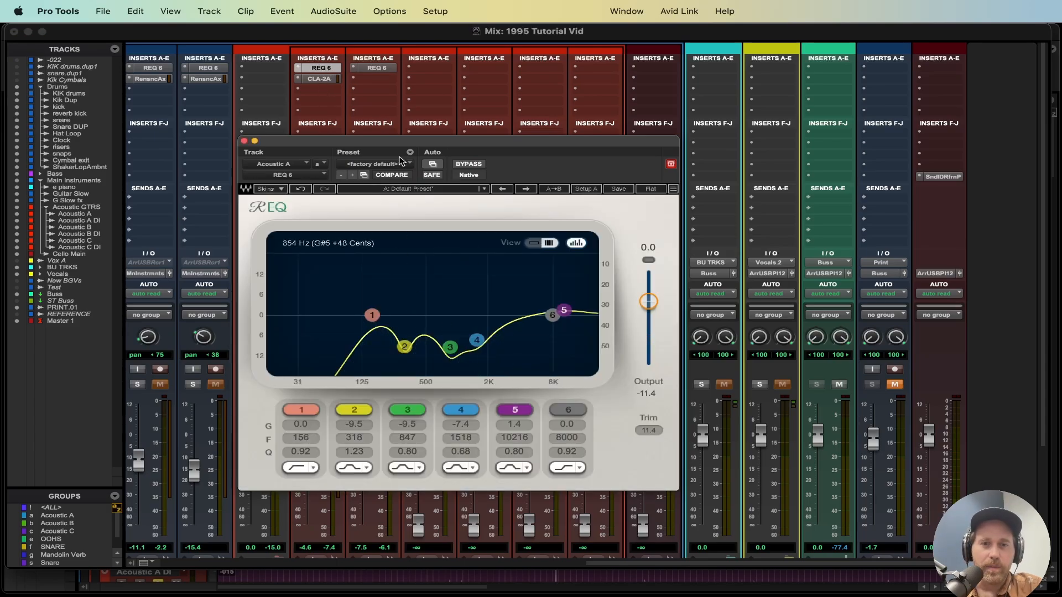
left_click(365, 67)
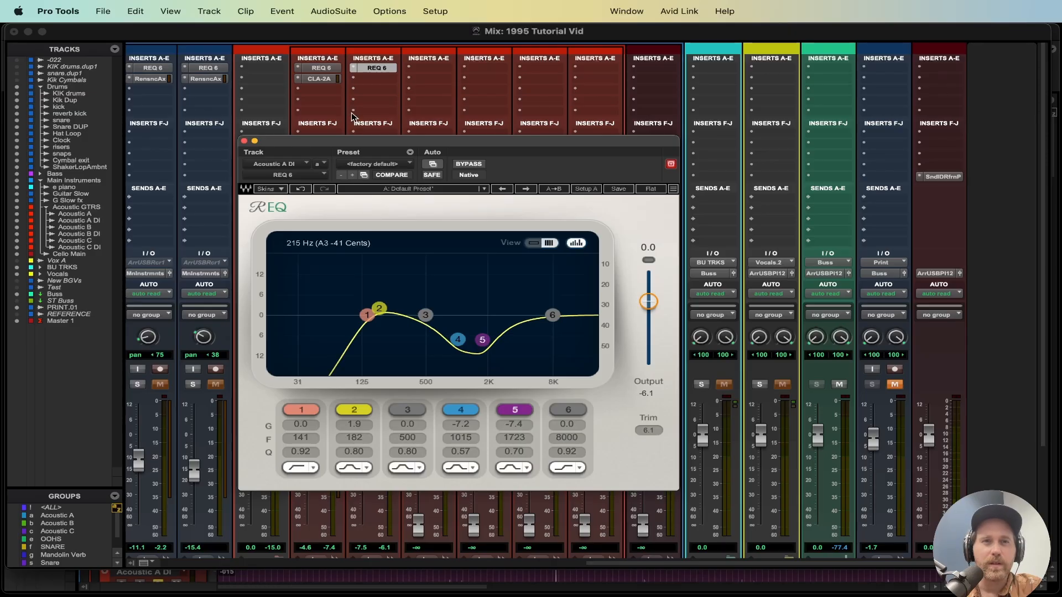
left_click(354, 80)
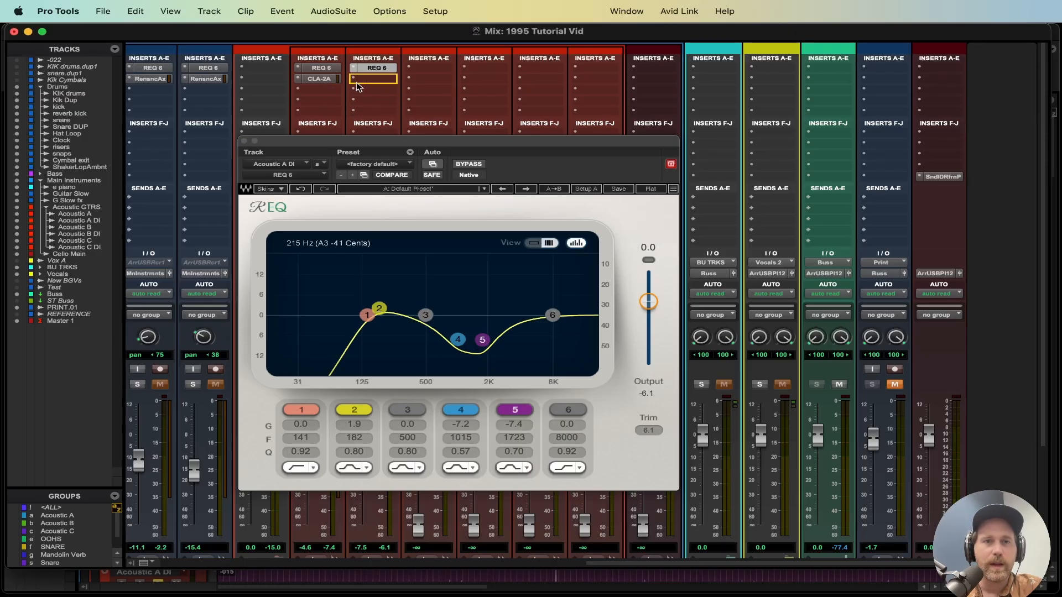
left_click_drag(360, 83, 360, 84)
key("space")
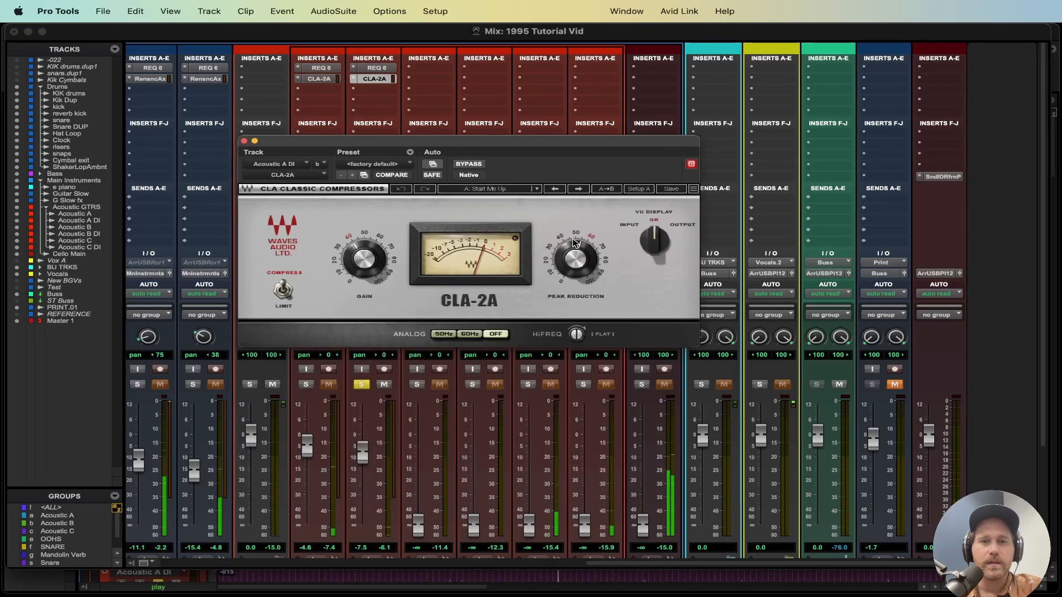
mouse_move(575, 265)
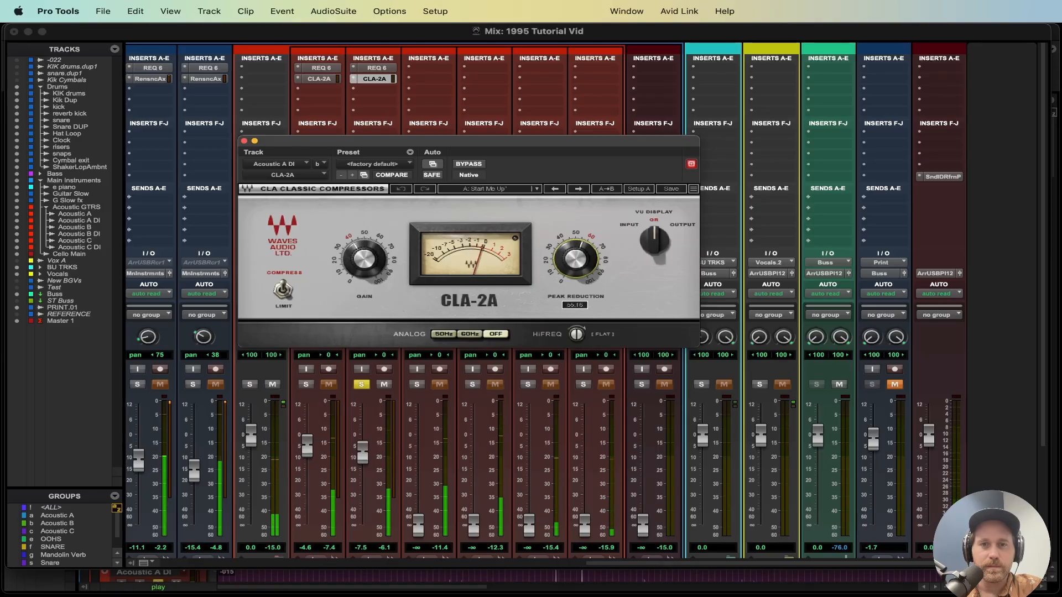
left_click(244, 141)
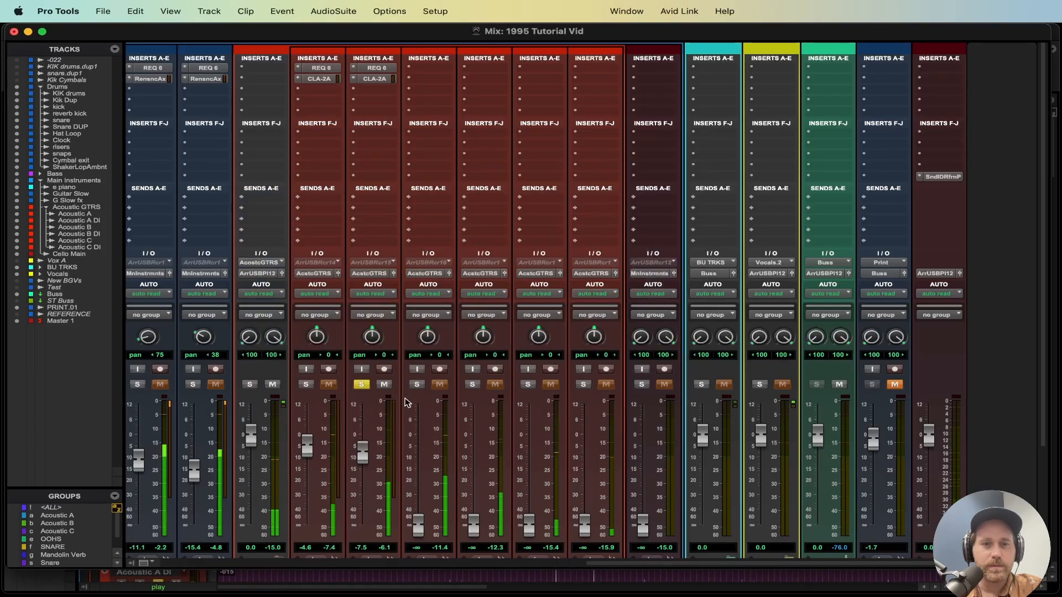
key("space")
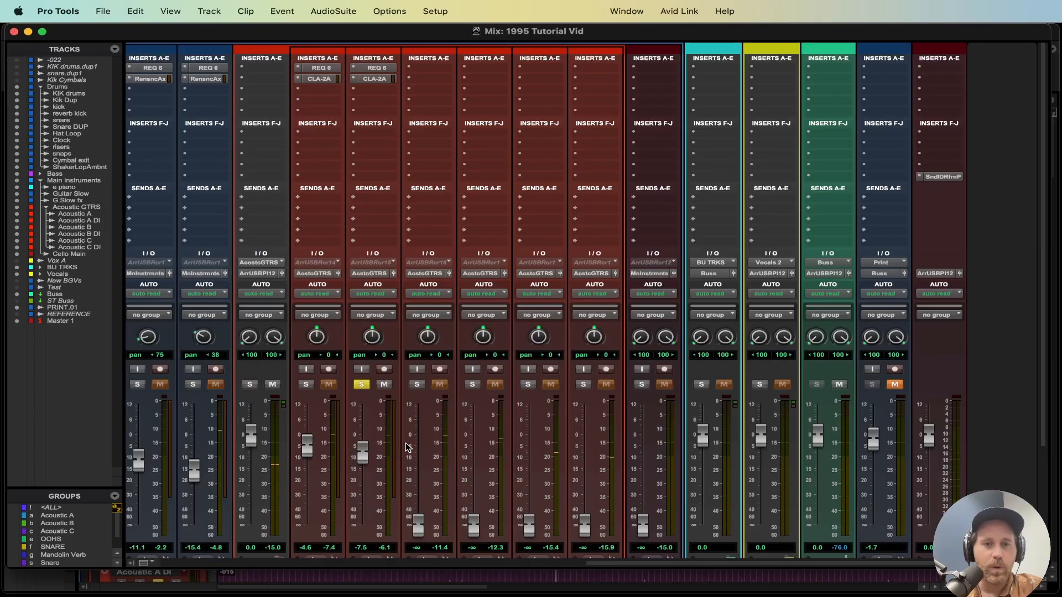
Step: Unsolo Acoustic A DI and pull its fader down to about -17.9 dB during playback
left_click(361, 385)
key("space")
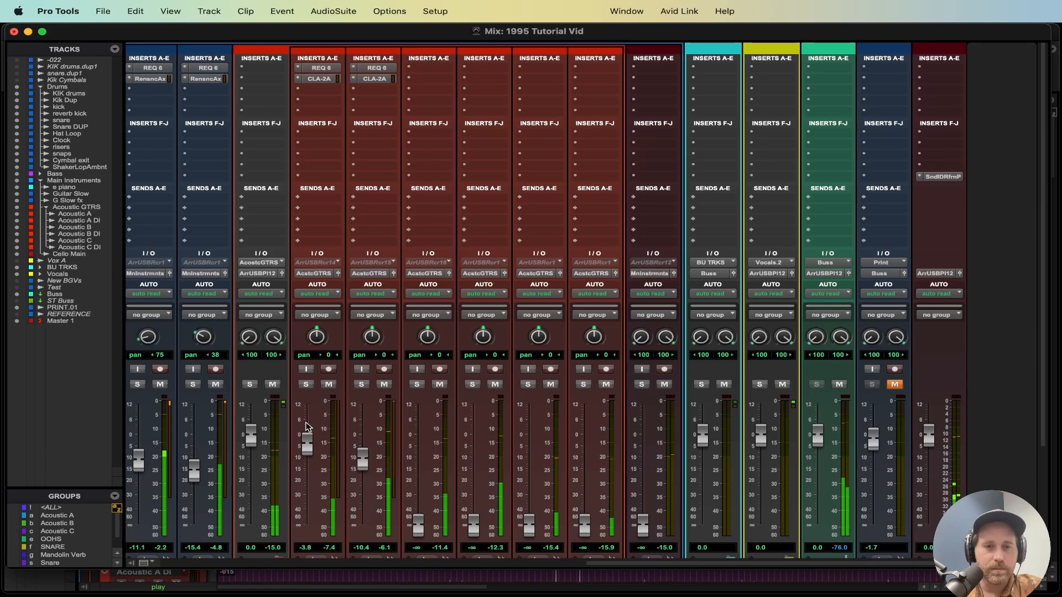
left_click_drag(323, 335, 321, 348)
left_click_drag(365, 458, 370, 476)
Step: Enable the Acoustic A group on both tracks and lower them together to about -5.8 dB
key("a")
left_click_drag(310, 456, 308, 468)
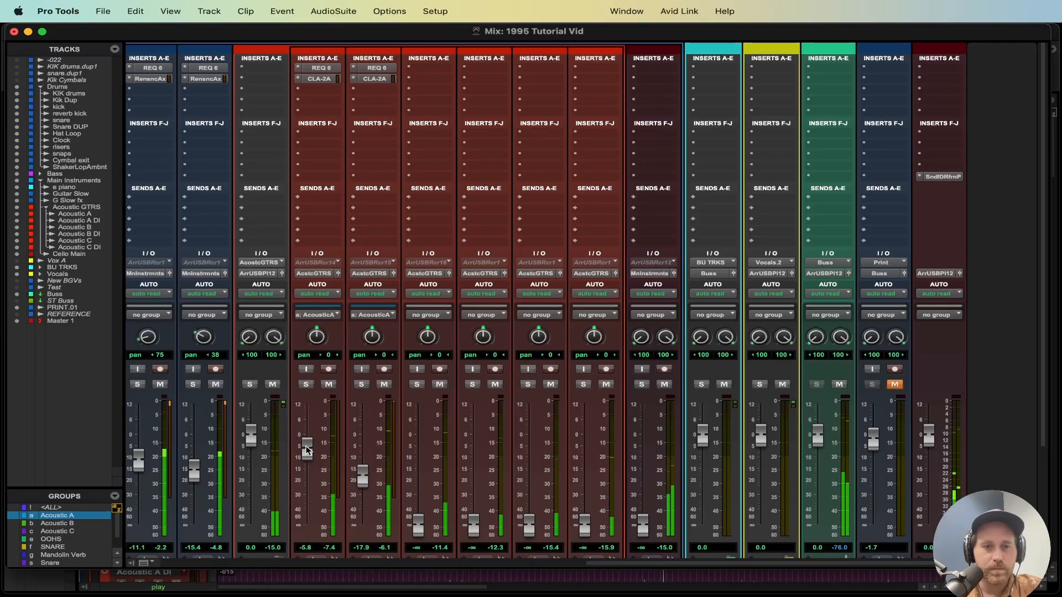
key("space")
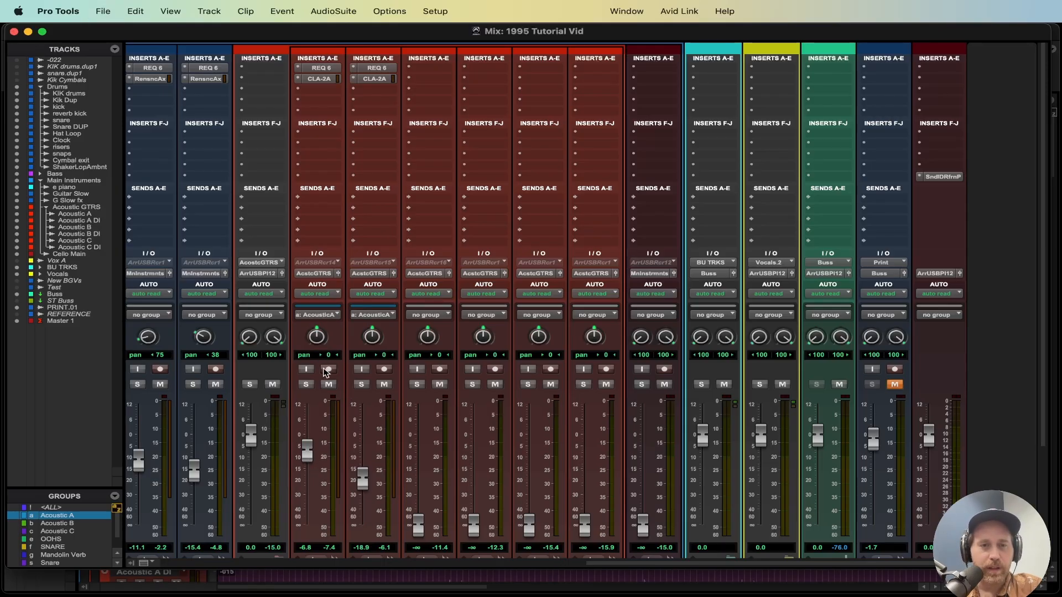
Step: Solo the Acoustic A pair and, with the group suspended, raise Acoustic A DI to about -15.3 dB
left_click(306, 384)
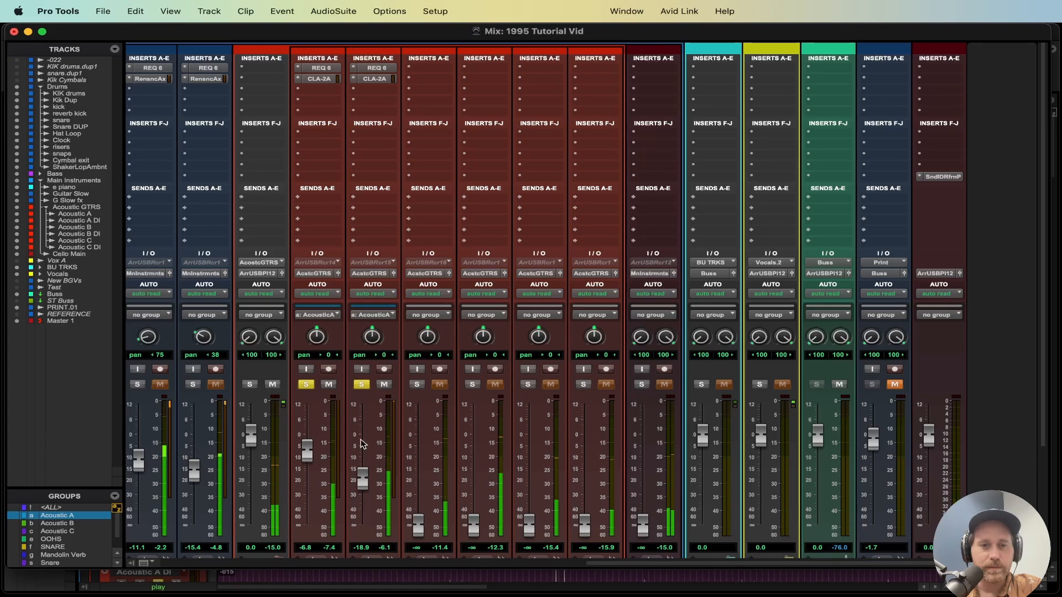
key("a")
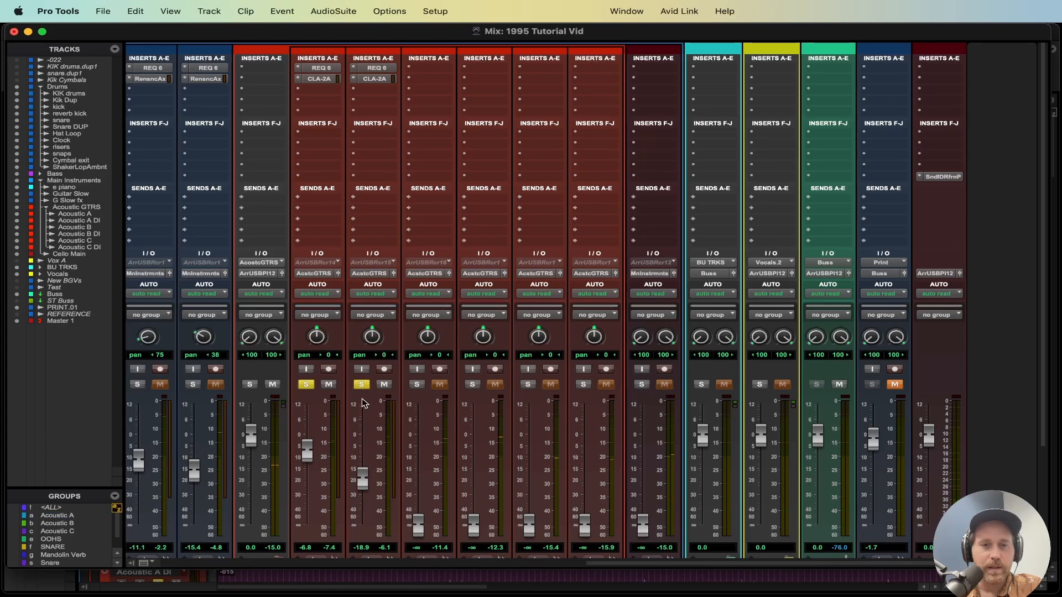
left_click_drag(363, 487, 361, 480)
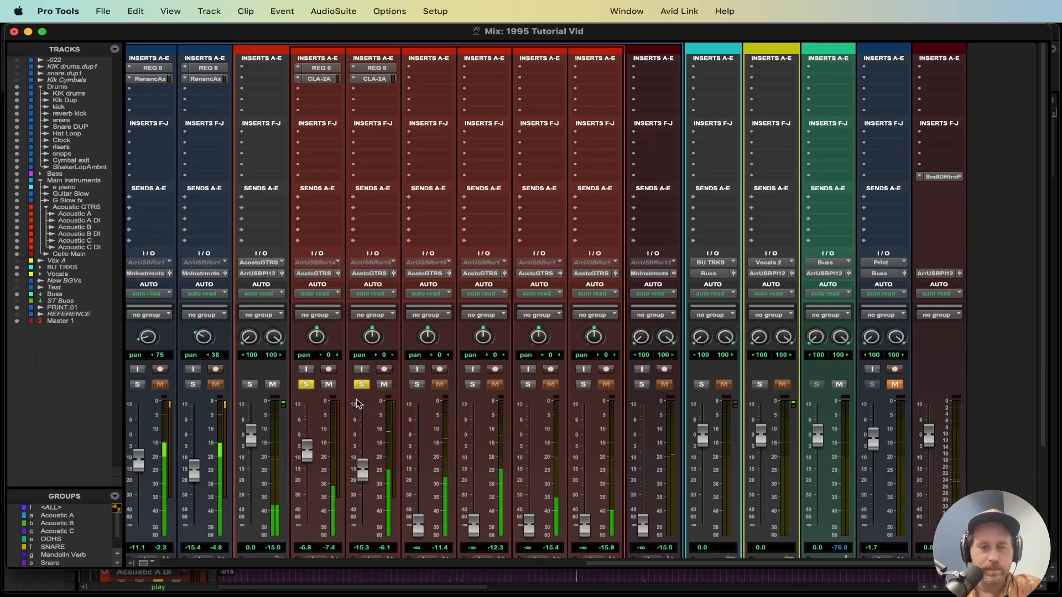
key("a")
Step: Unsolo the Acoustic A pair and save the session
left_click(306, 384)
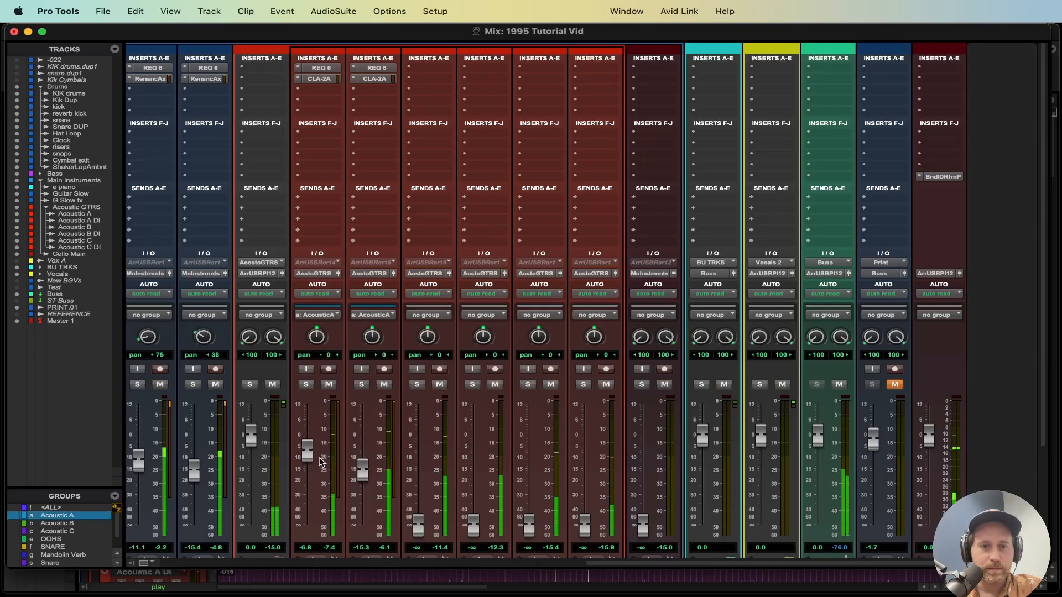
left_click_drag(310, 449, 310, 449)
key("super+s")
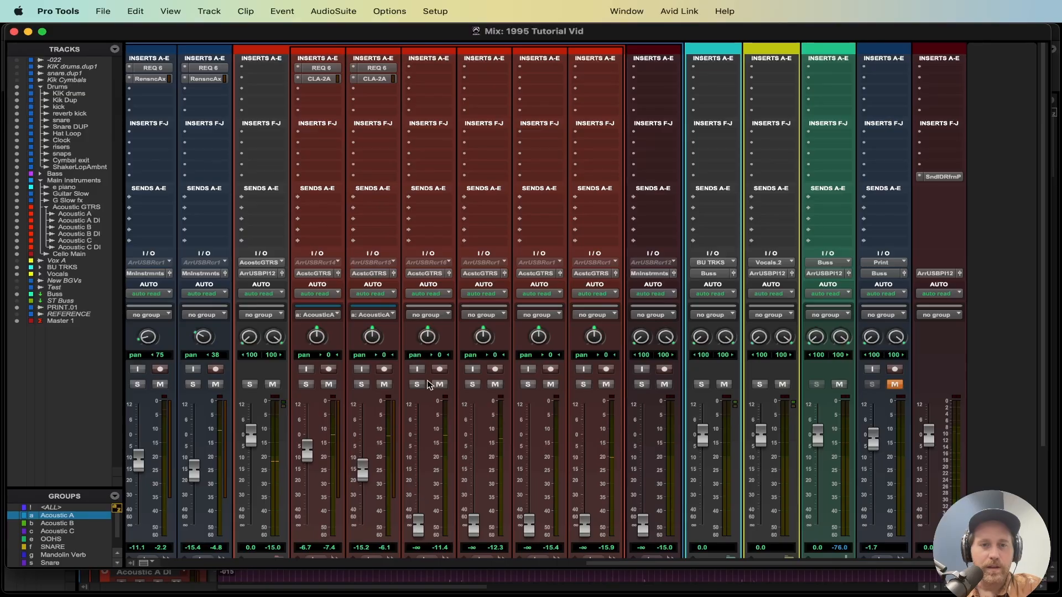
Step: Raise the Acoustic B fader to about -4.1 dB and solo the track
scroll(424, 500, "down", 2)
left_click_drag(416, 488, 420, 399)
key("space")
left_click(418, 342)
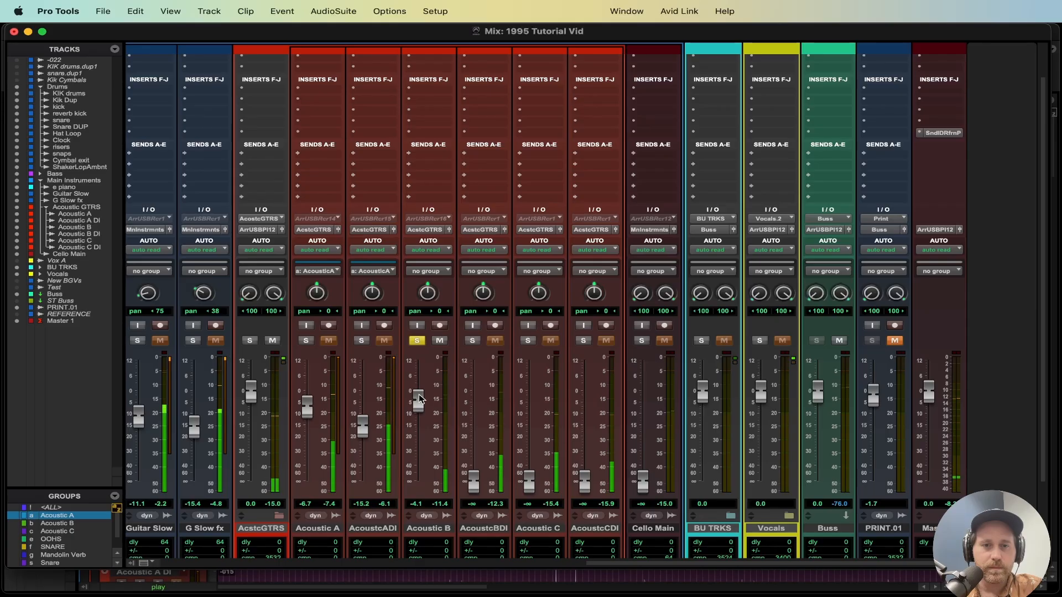
scroll(450, 404, "up", 2)
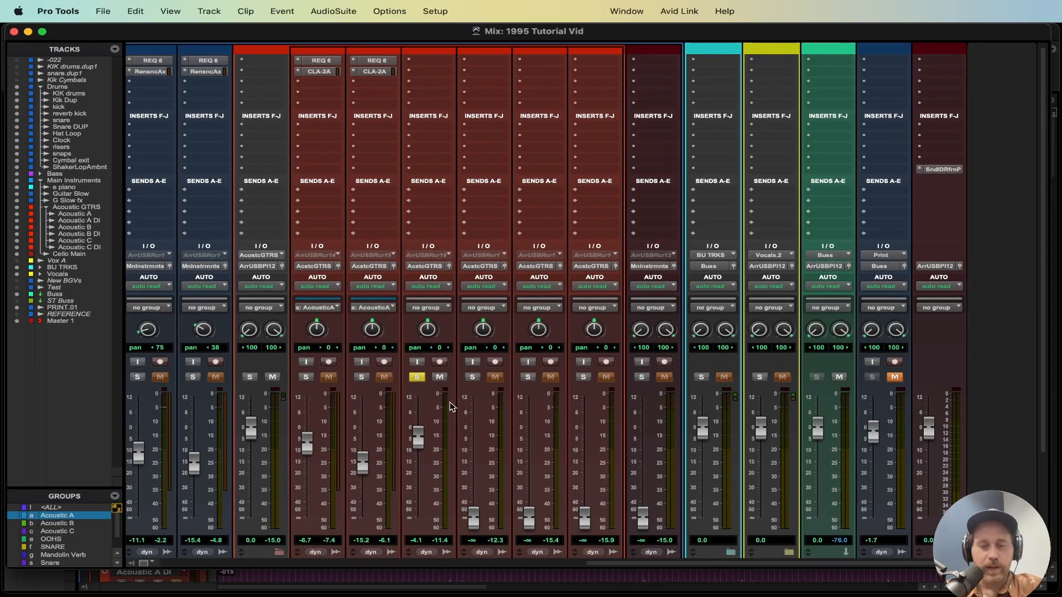
scroll(443, 362, "down", 2)
scroll(442, 362, "up", 3)
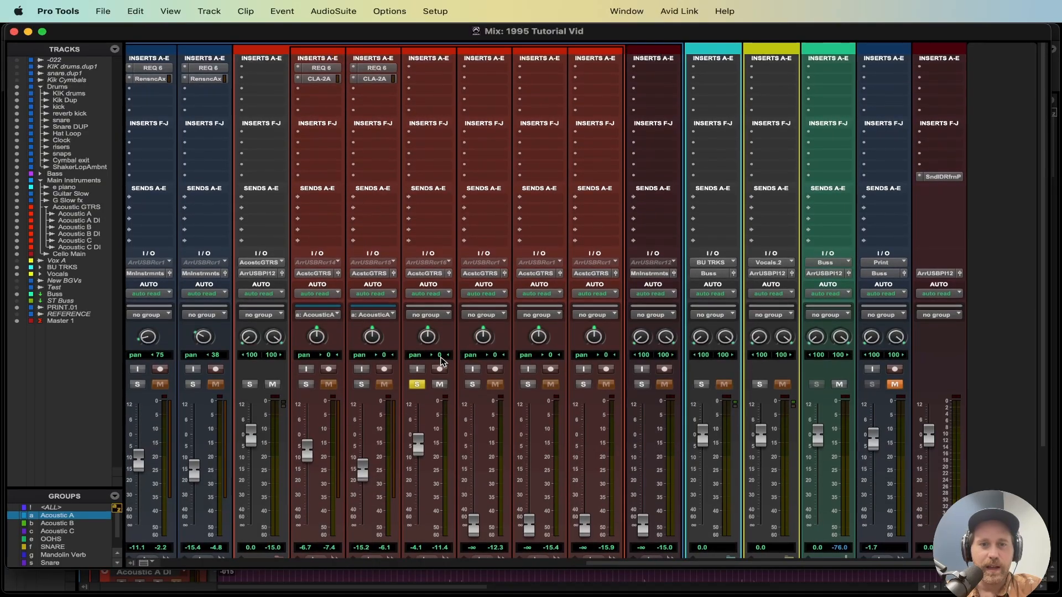
Step: Copy the REQ 6 and CLA-2A inserts from Acoustic A onto the Acoustic B, B DI, C and C DI tracks
left_click_drag(326, 70, 482, 69)
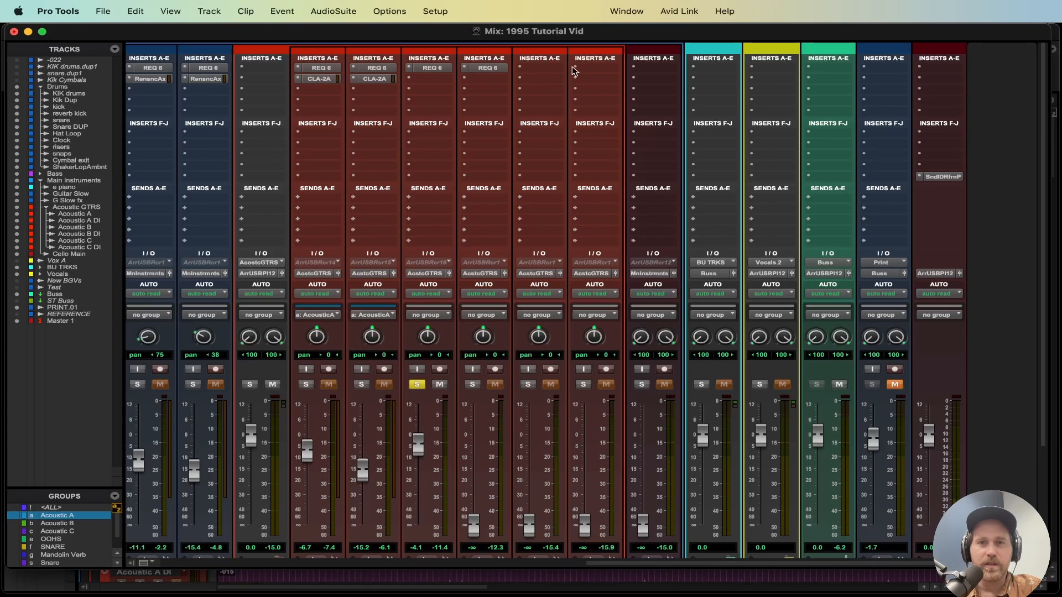
left_click_drag(588, 70, 536, 74)
left_click_drag(442, 82, 481, 80)
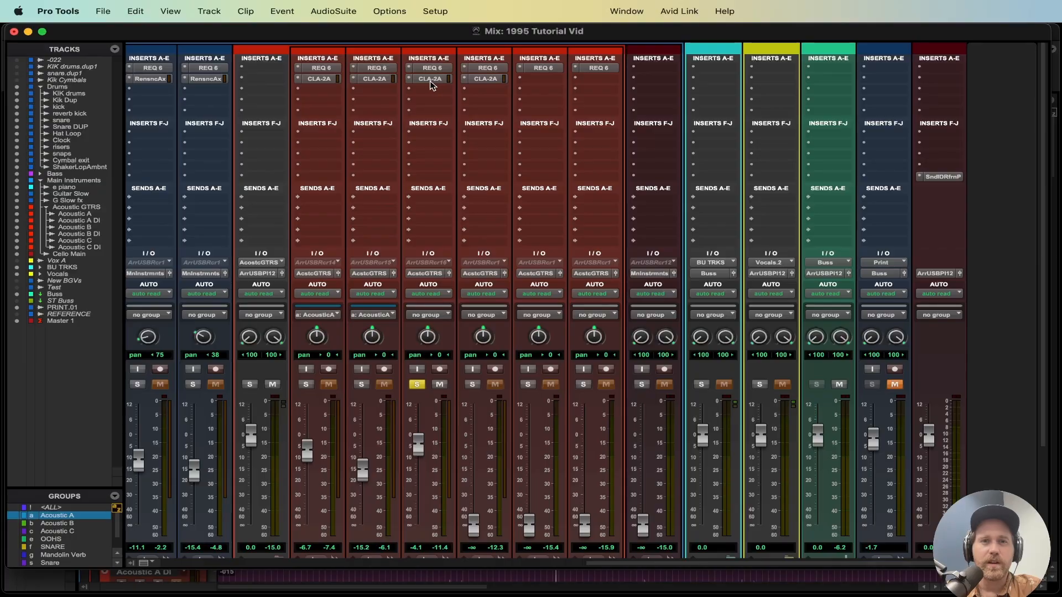
left_click_drag(416, 88, 596, 81)
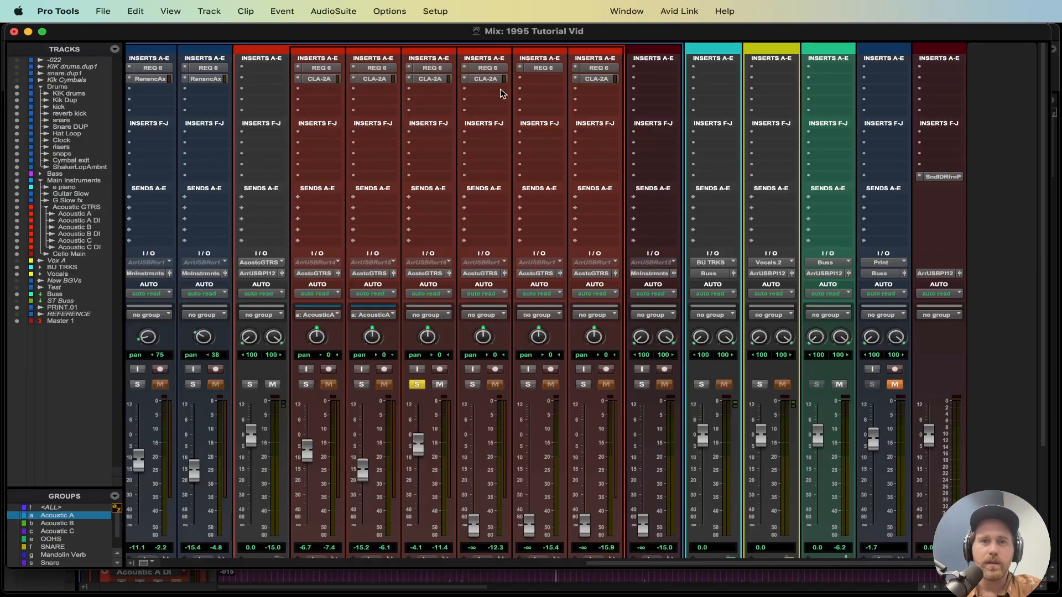
Step: Start playback, solo Acoustic B DI and raise its fader to about -8.6 dB
key("space")
scroll(473, 330, "down", 3)
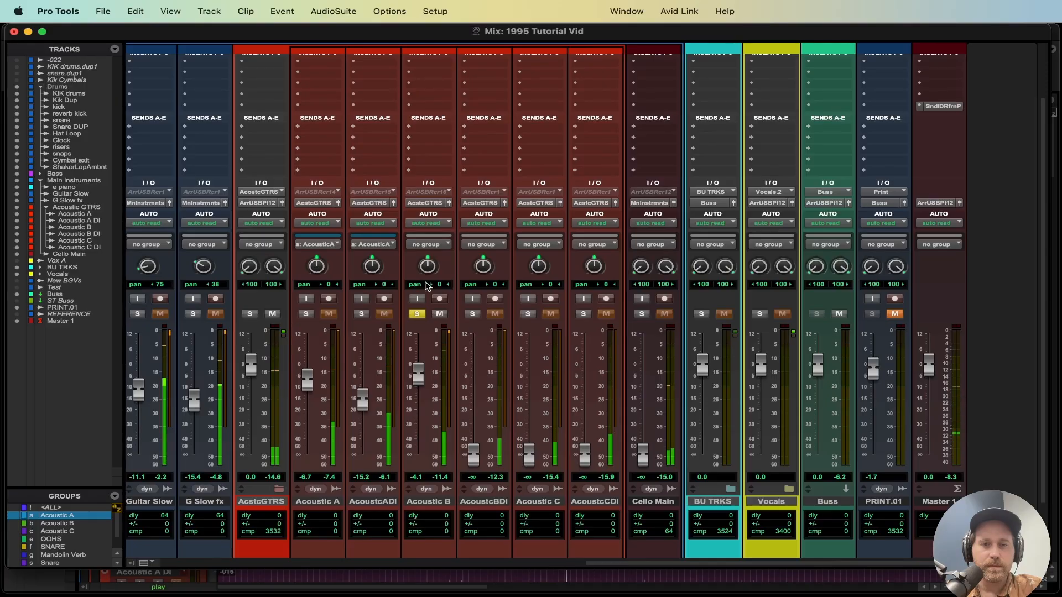
scroll(435, 331, "up", 2)
scroll(436, 331, "down", 1)
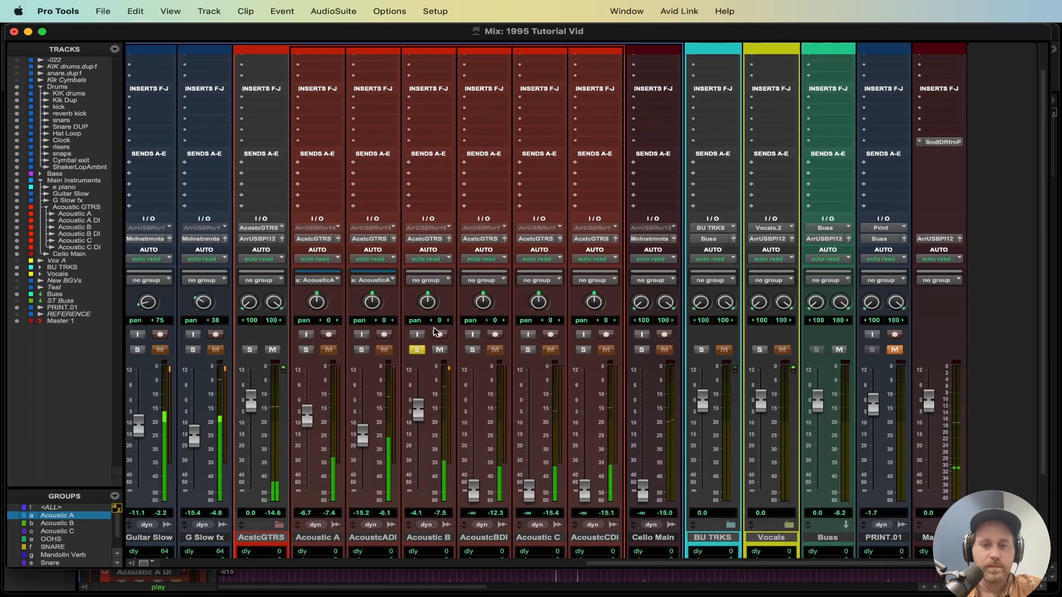
left_click(472, 343)
left_click_drag(473, 477, 463, 416)
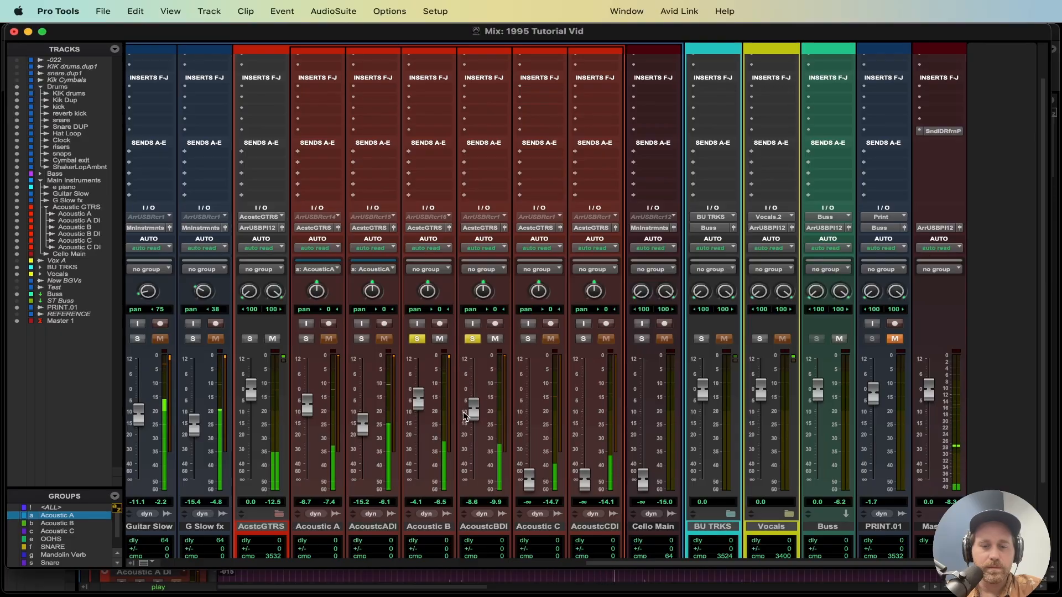
Step: Enable the Acoustic B group, lower the pair to about -7.9 dB, unsolo it and save the session
key("b")
left_click_drag(420, 400, 421, 409)
left_click(417, 339)
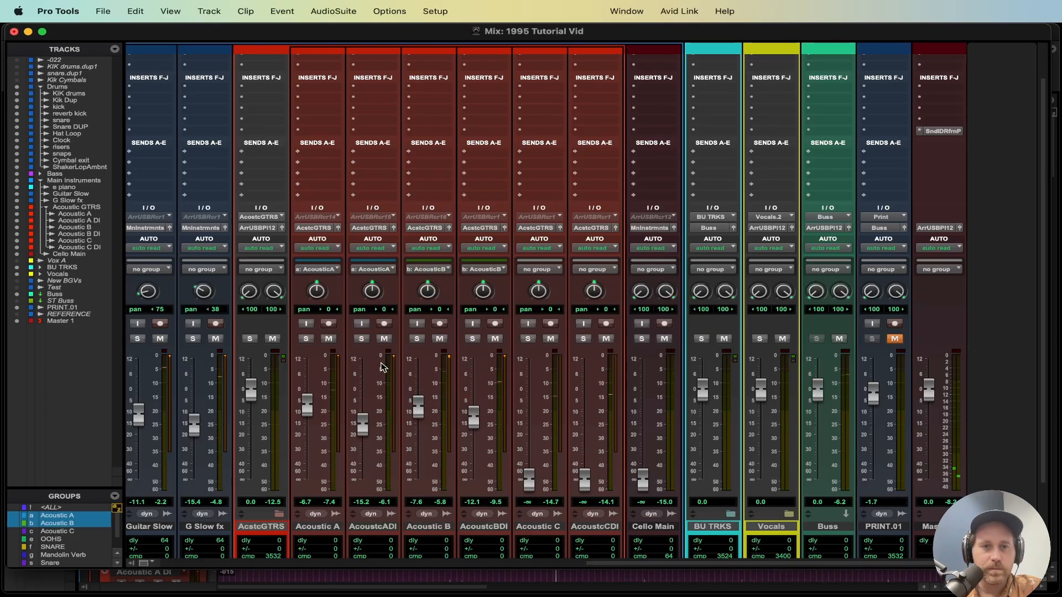
left_click_drag(420, 409, 420, 411)
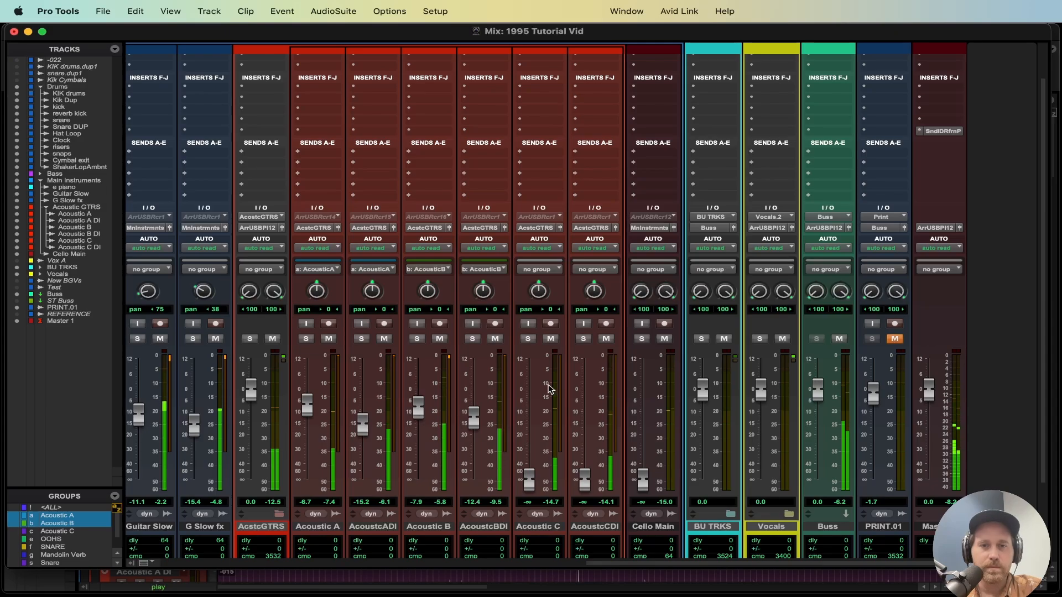
key("space")
key("super+s")
Step: Solo Acoustic C and raise Acoustic C to about -4.1 dB and Acoustic C DI to about -8.4 dB
left_click(527, 338)
key("space")
left_click_drag(528, 479, 526, 403)
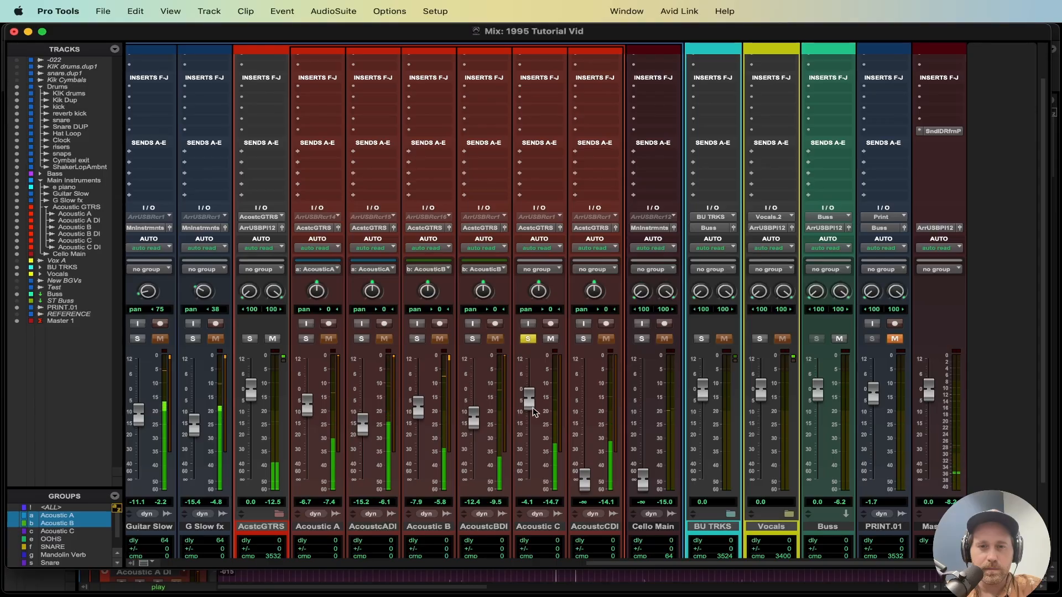
left_click_drag(584, 476, 584, 408)
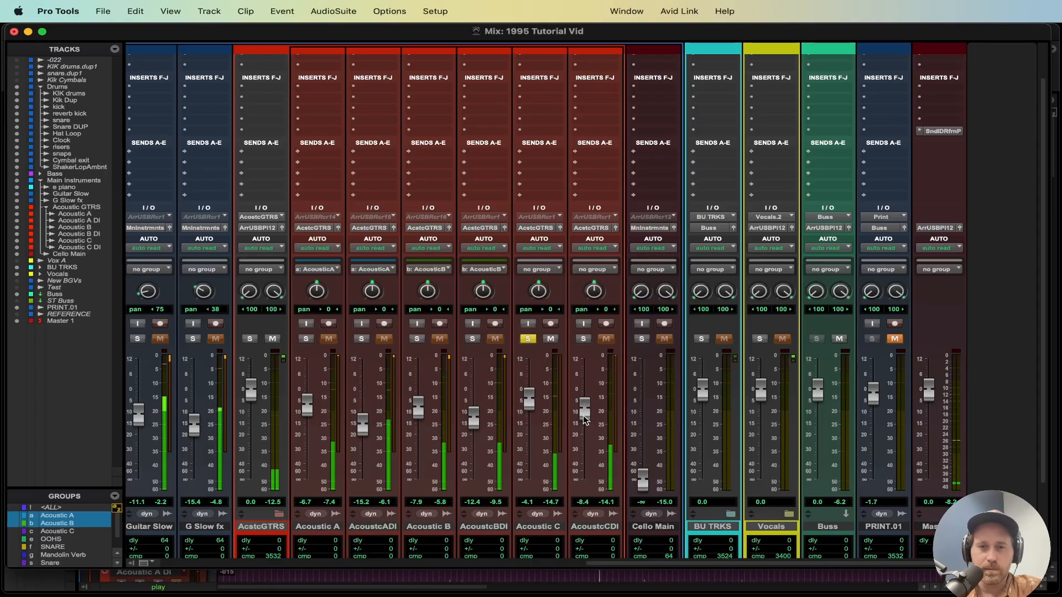
Step: Clear the Acoustic C solos and enable the Acoustic C group for both C tracks
left_click(583, 338)
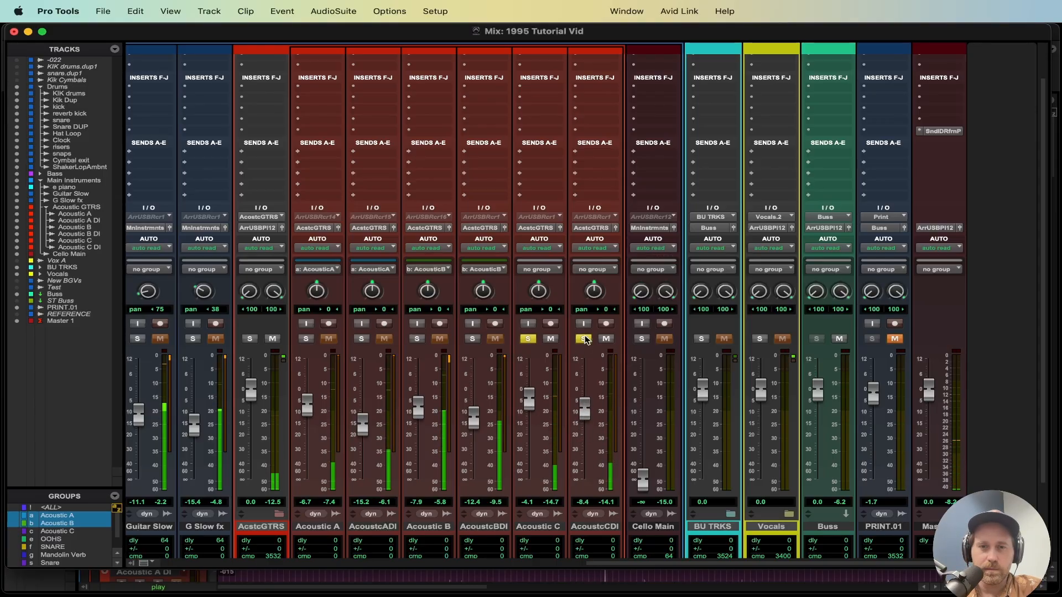
left_click(528, 339)
left_click(583, 339)
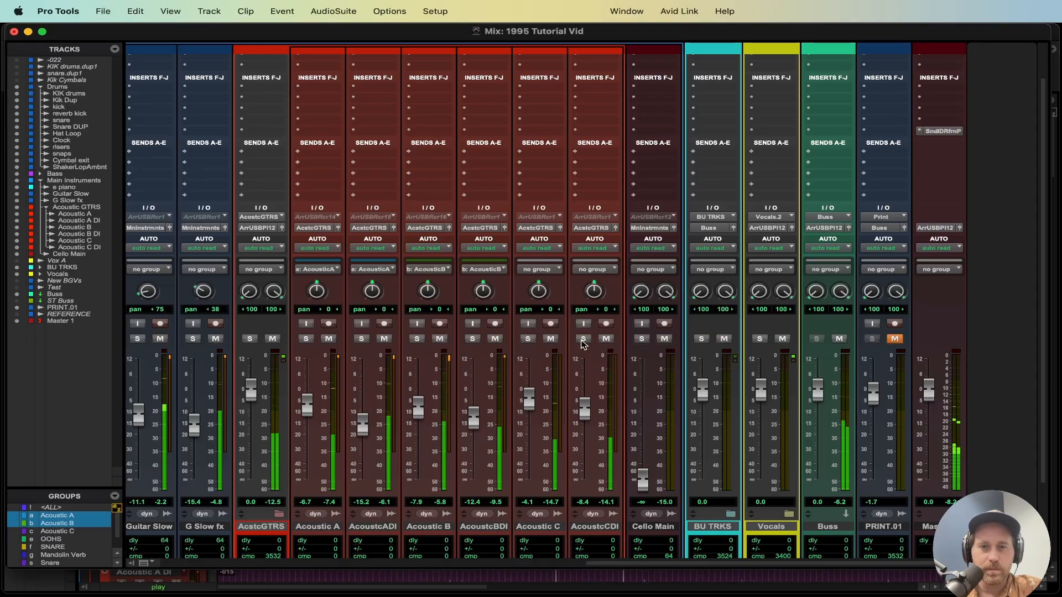
key("c")
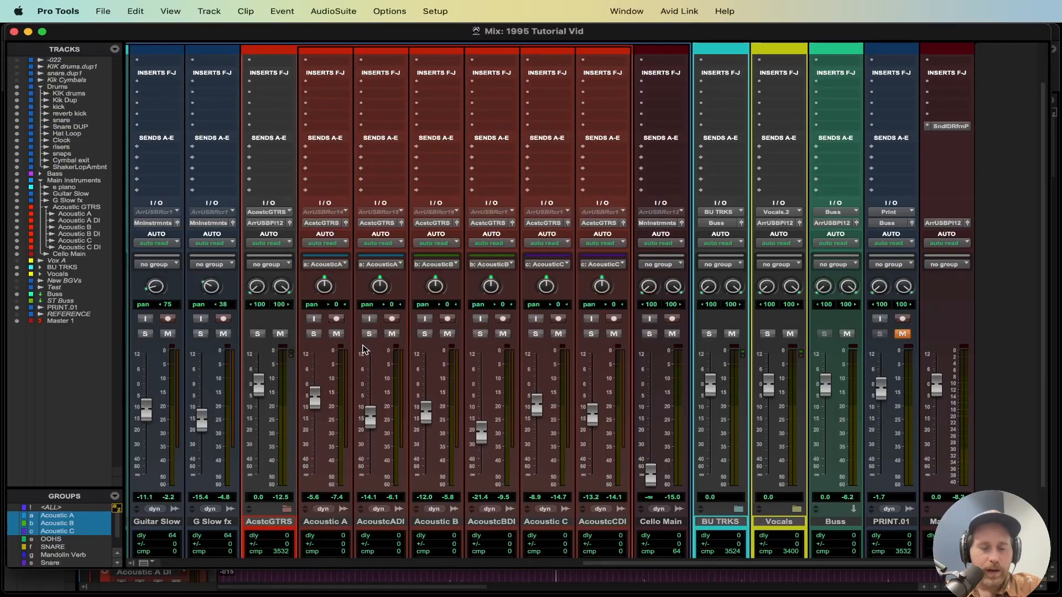
Step: Lower the Acoustic A pair to about -8.2 dB and pan Acoustic A 50 left and Acoustic A DI 50 right
left_click_drag(330, 397, 330, 415)
left_click_drag(324, 288, 329, 337)
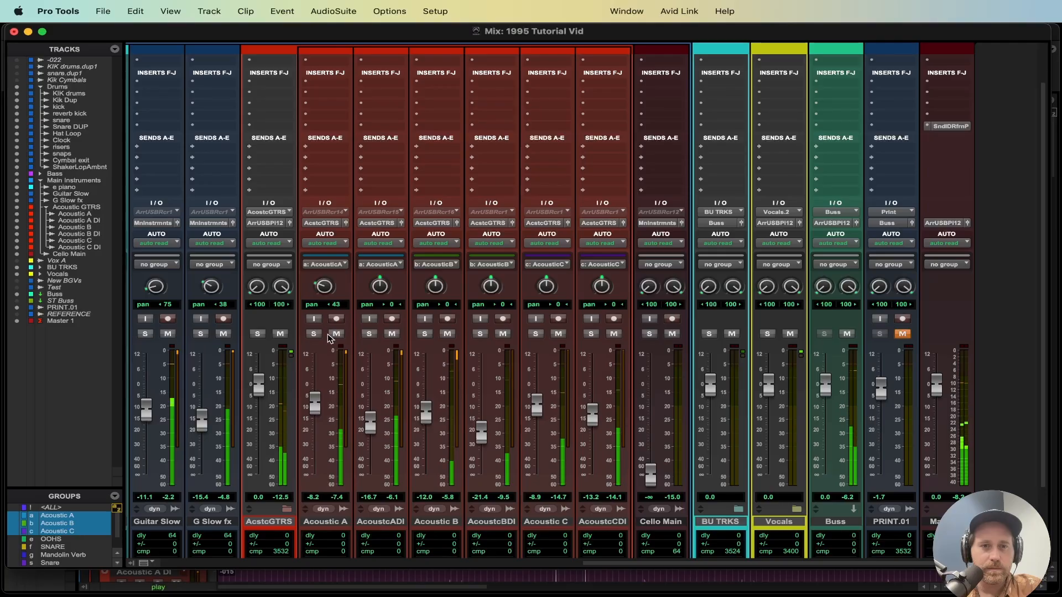
left_click_drag(380, 291, 372, 208)
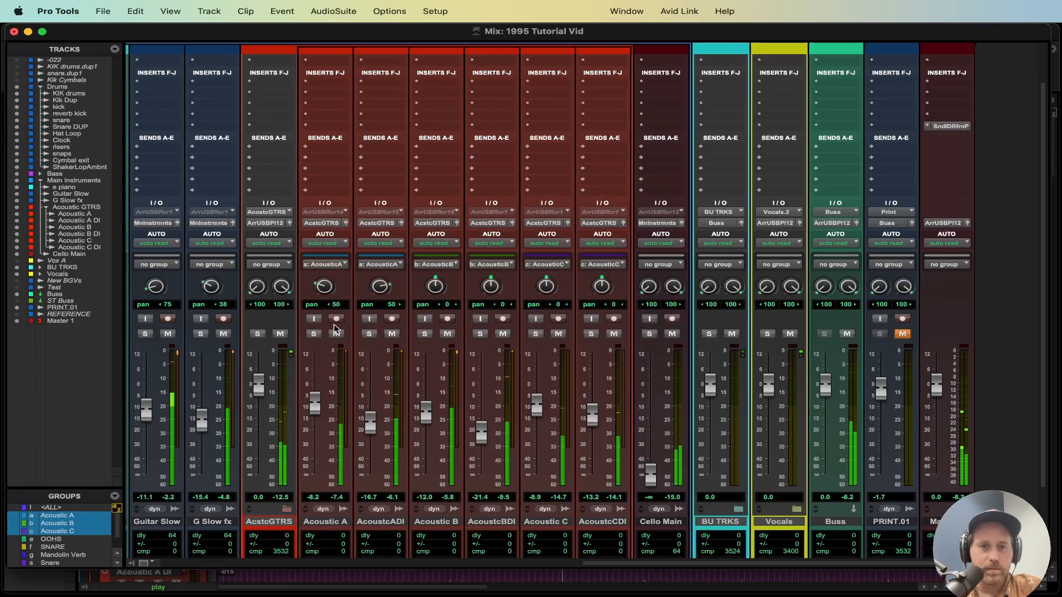
Step: Solo the Acoustic A pair and, with the group suspended, raise Acoustic A DI to about -8.9 dB, then unsolo
left_click(314, 333)
left_click_drag(371, 427, 370, 410)
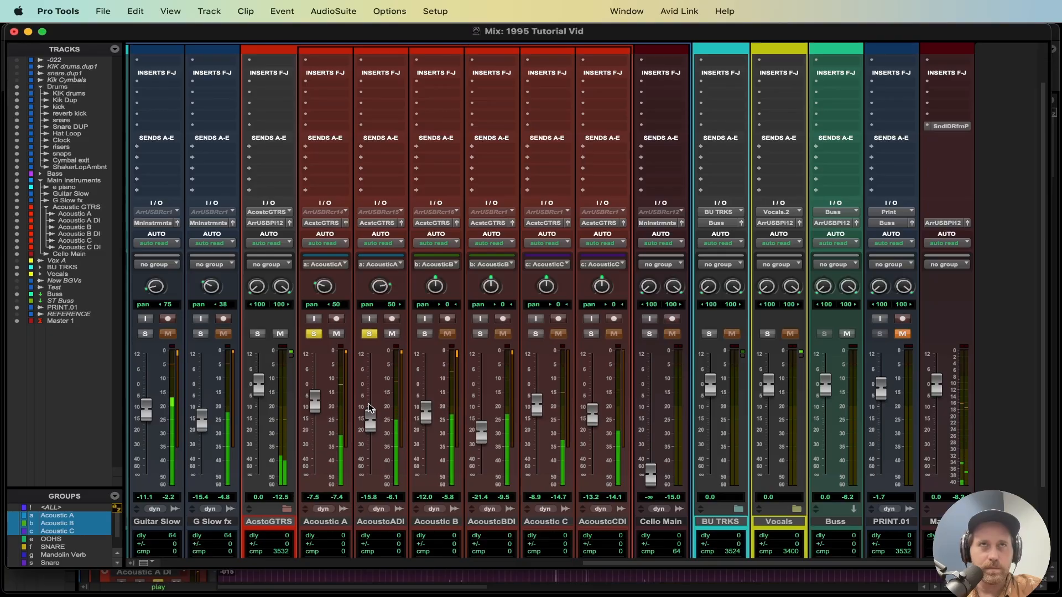
key("a")
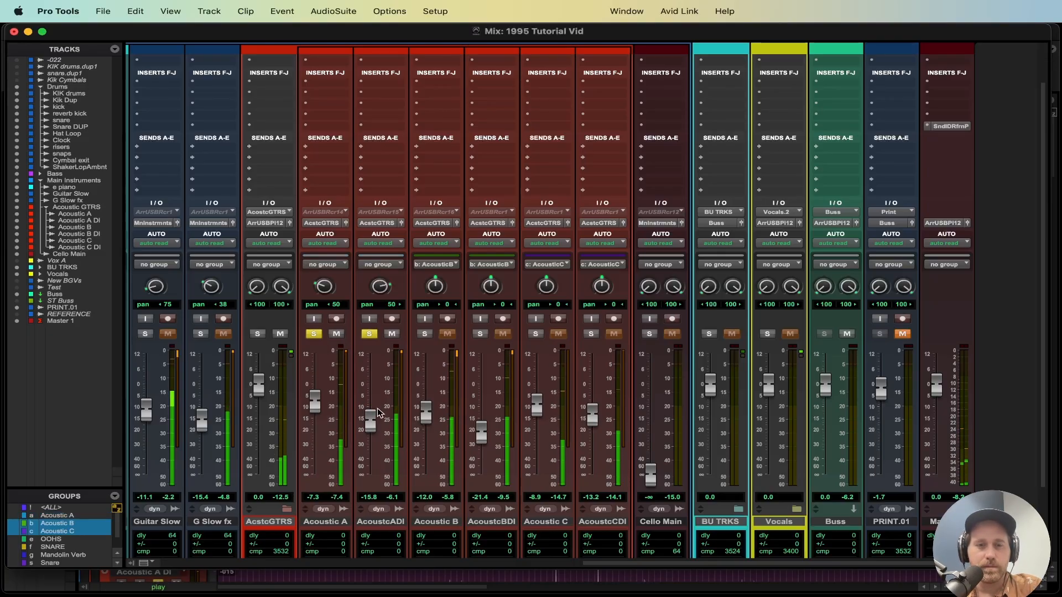
left_click(367, 380)
left_click_drag(362, 386, 373, 411)
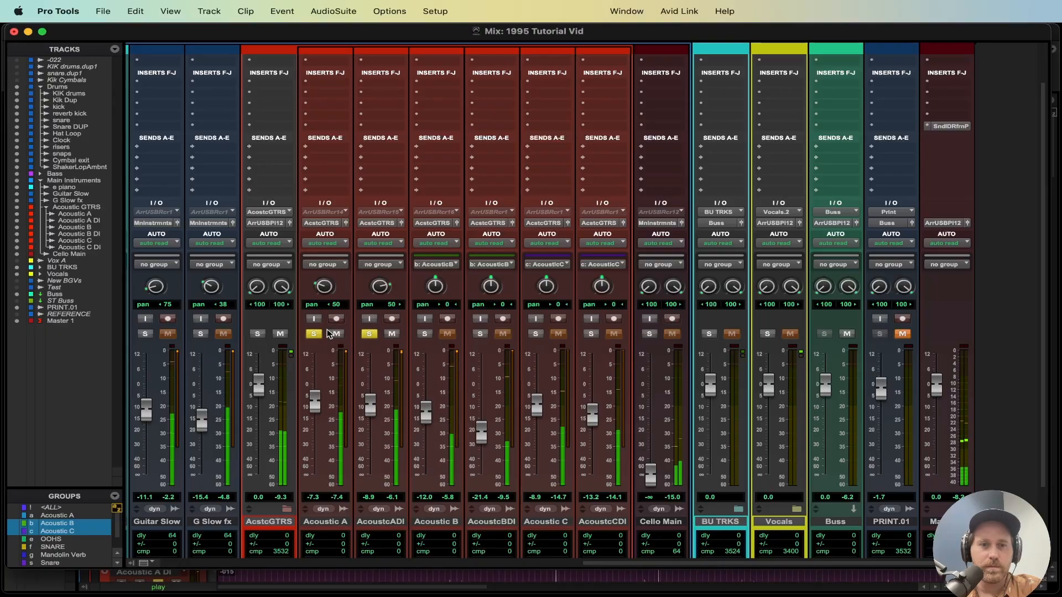
key("a")
left_click(313, 333)
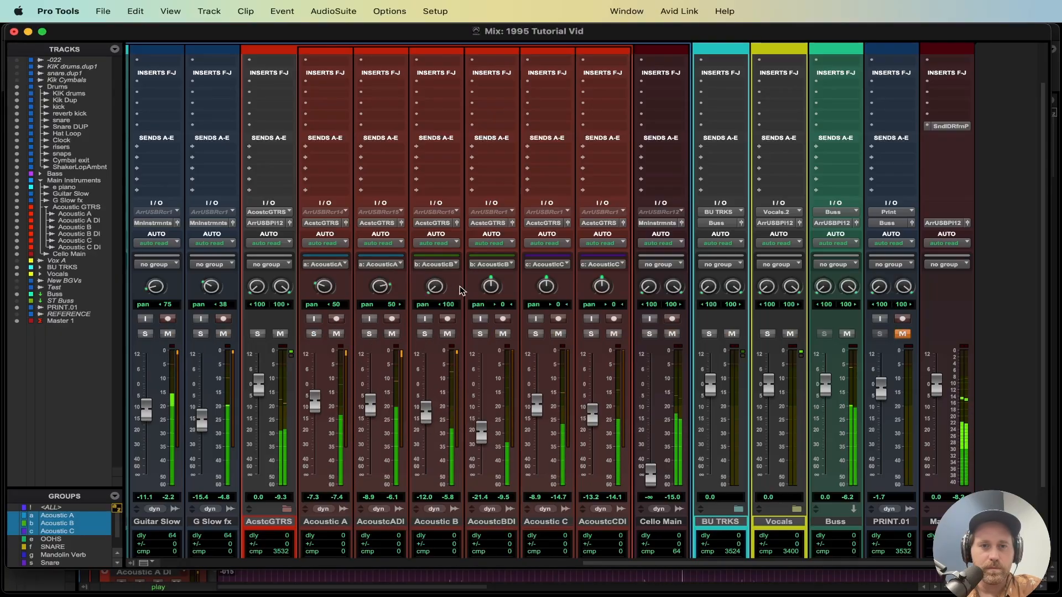
Step: Solo the Acoustic B pair and, with the group suspended, lower Acoustic B DI to about -15.2 dB, then unsolo
left_click(426, 333)
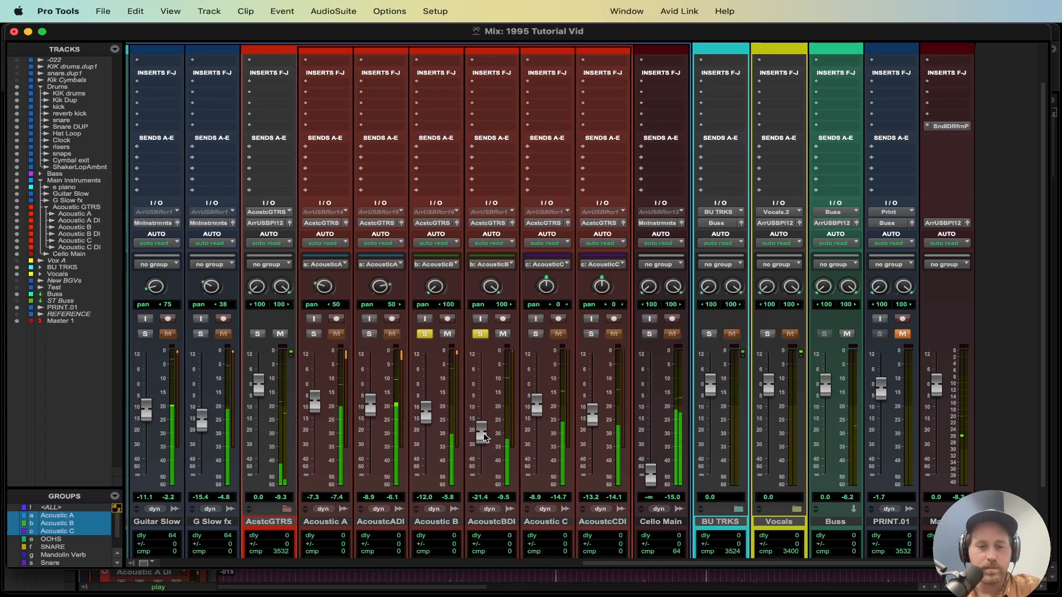
key("b")
mouse_move(484, 432)
left_mouse_down()
mouse_move(482, 413)
mouse_move(487, 445)
left_mouse_up()
left_click(485, 334)
left_click(484, 334)
key("b")
left_click(482, 334)
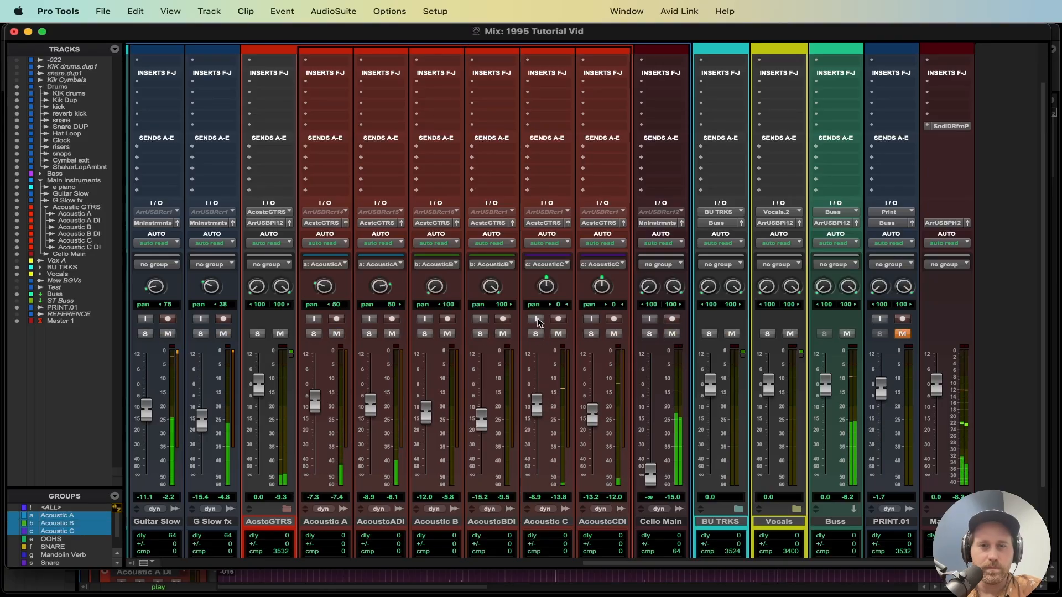
Step: Pan Acoustic C 100 left and Acoustic C DI 100 right, and solo the Acoustic C pair
left_click_drag(546, 292, 547, 410)
left_click_drag(601, 287, 596, 172)
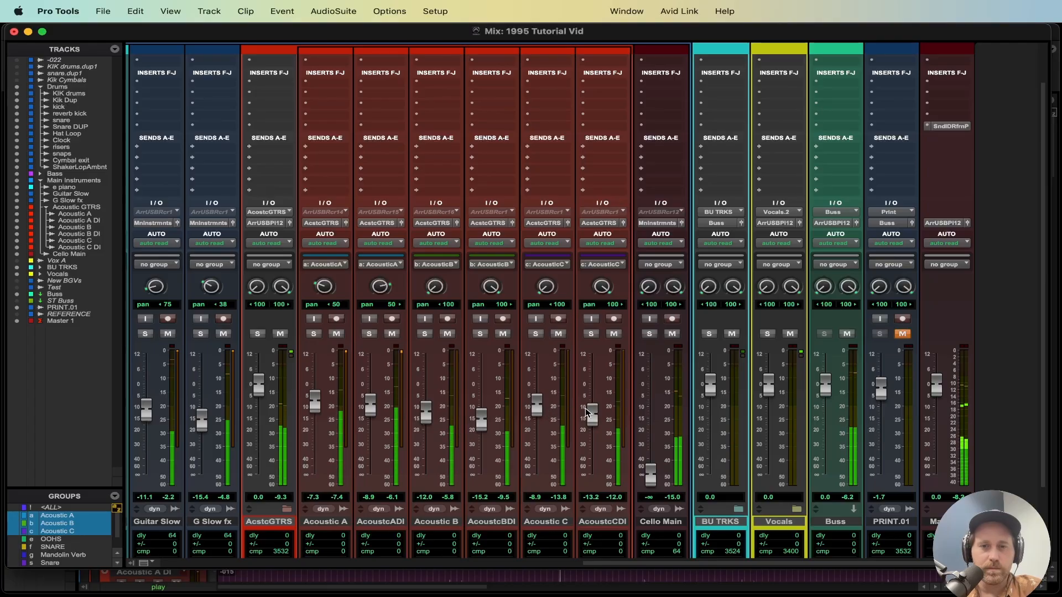
left_click(536, 334)
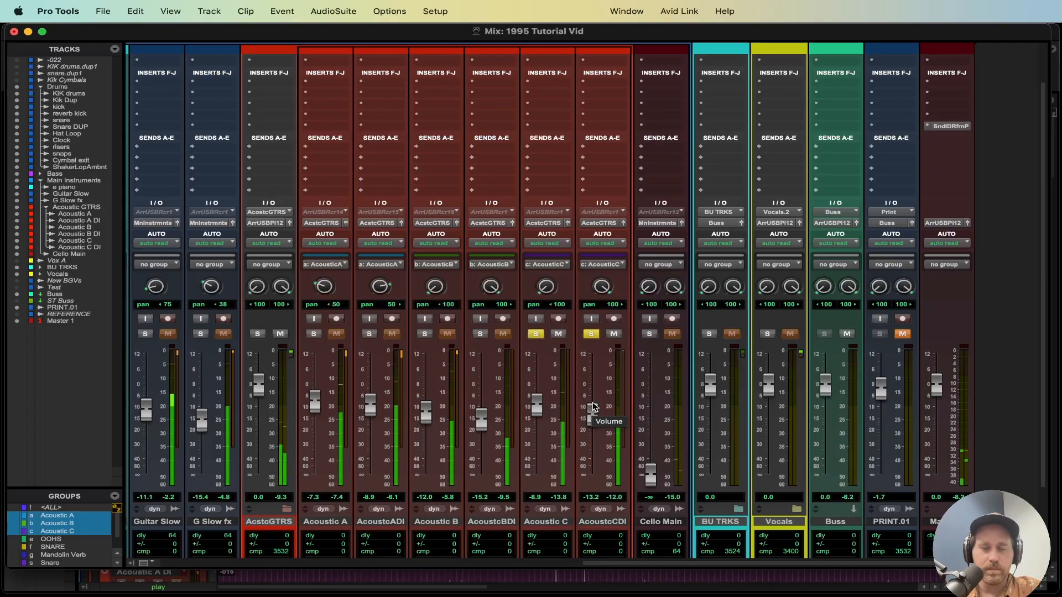
Step: Audition the acoustic pairs by adding Acoustic B and A to the solo, then releasing all solos
left_click(425, 334)
left_click(369, 334)
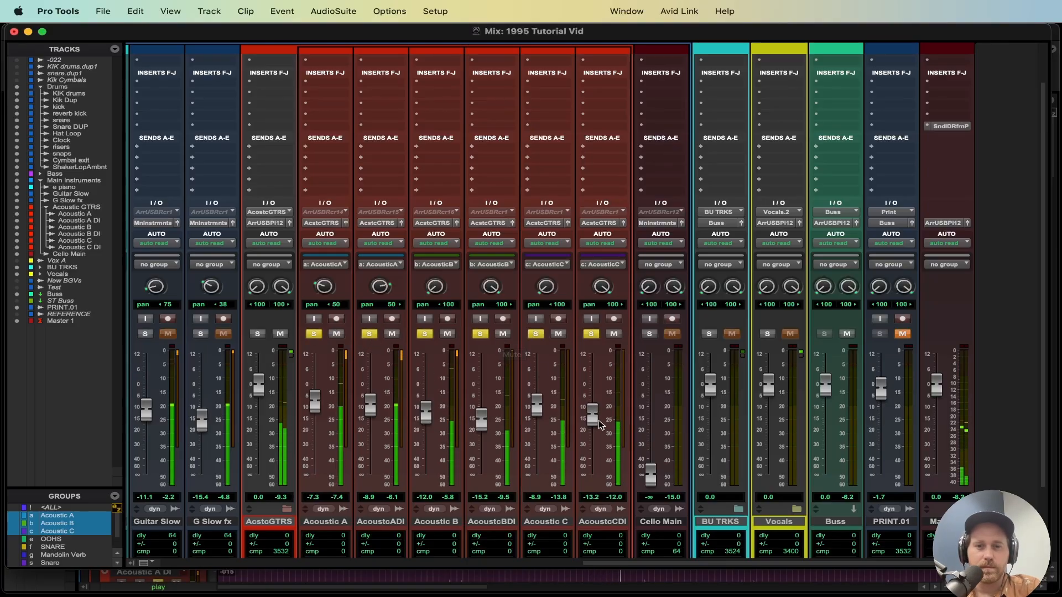
left_click(480, 334)
left_click(369, 334)
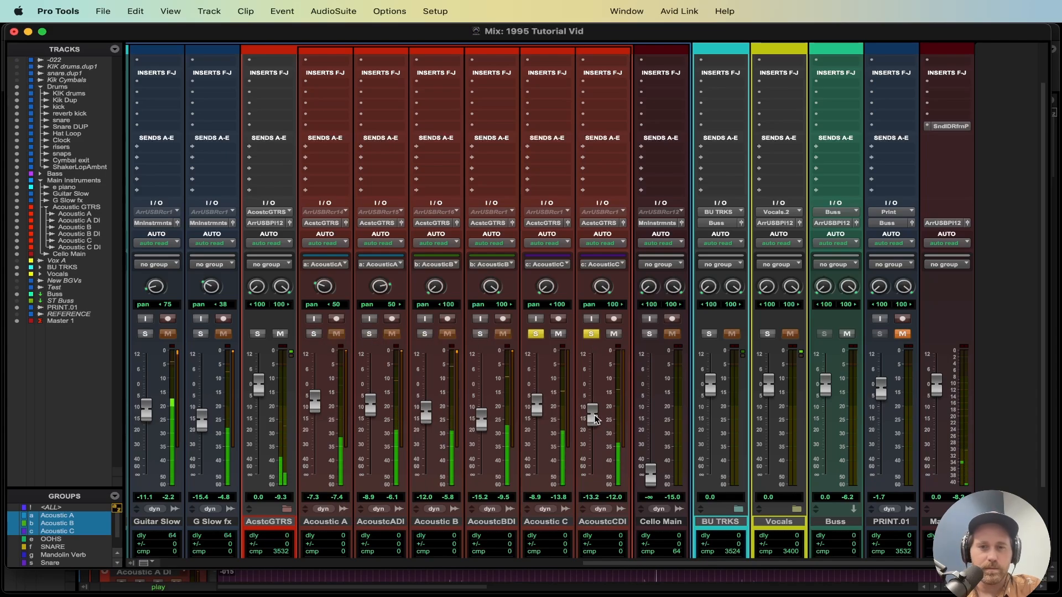
left_click(536, 334)
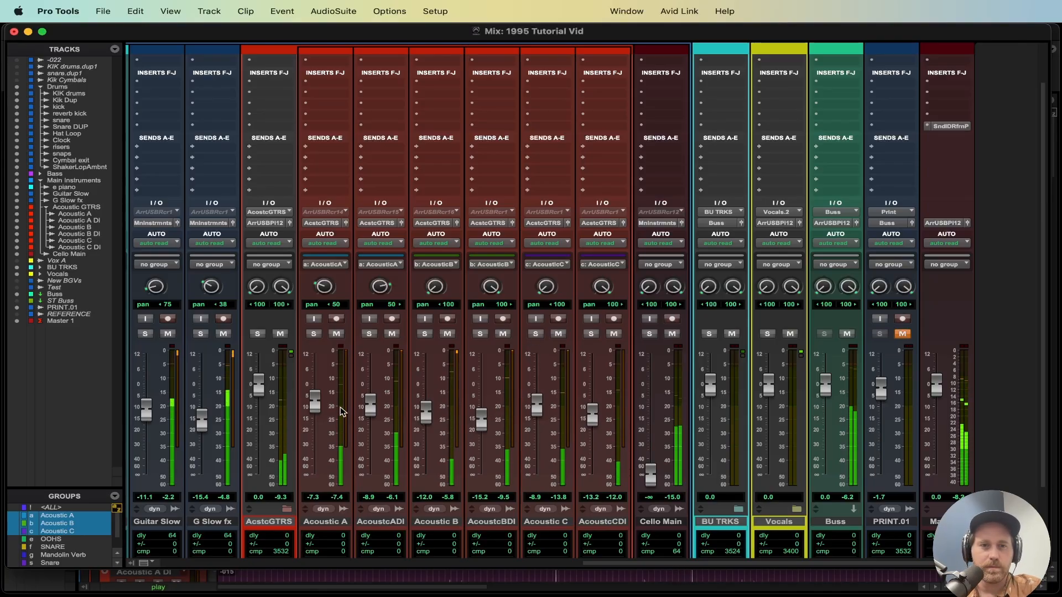
Step: Lower the Acoustic C pair to about -13.2 dB and the Acoustic B pair to about -14.2 dB, then save
scroll(455, 392, "up", 1)
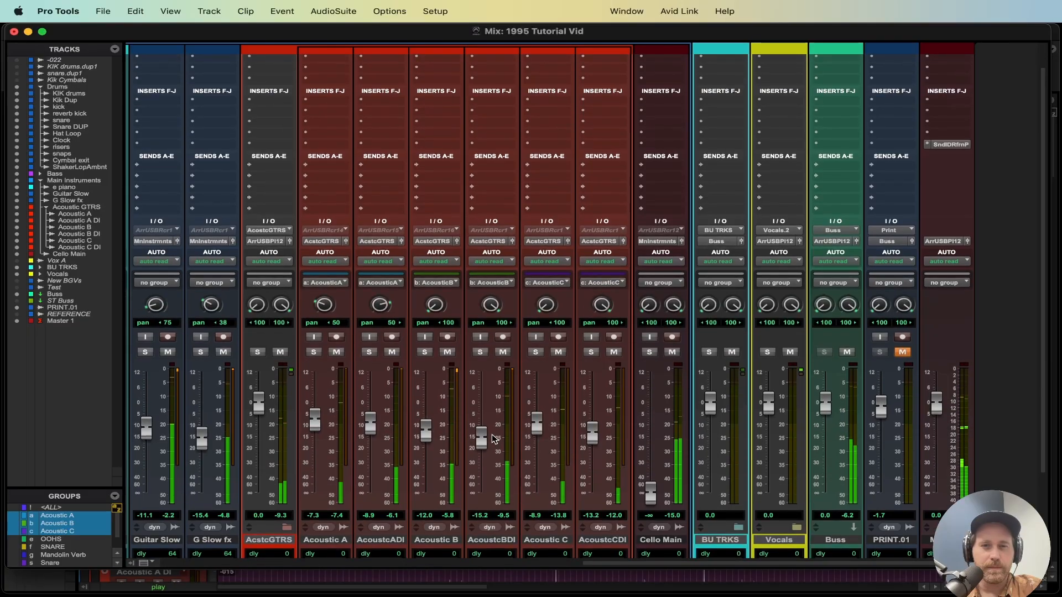
scroll(520, 429, "up", 1)
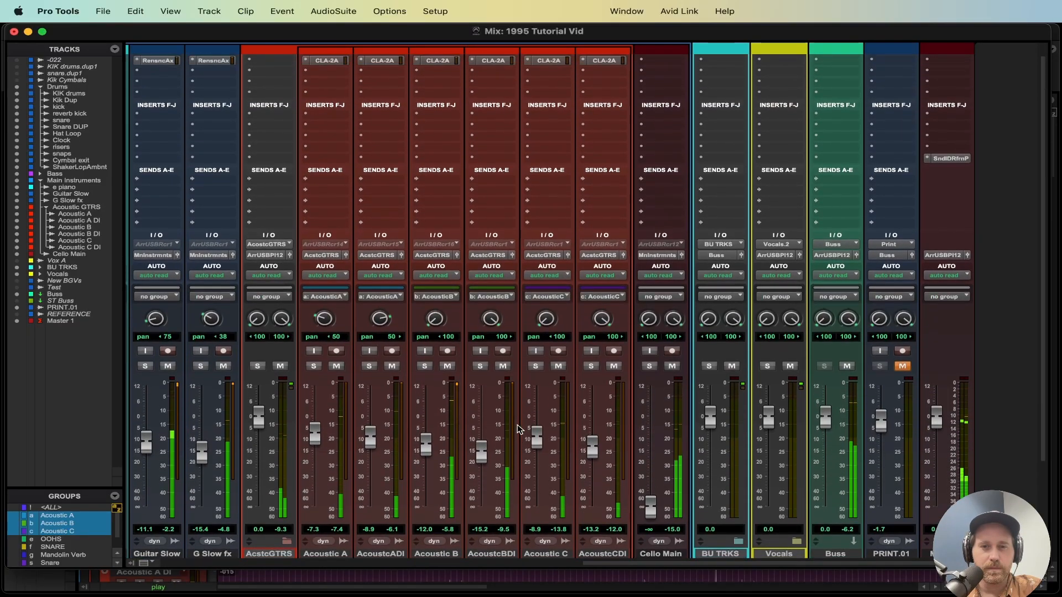
scroll(510, 396, "down", 3)
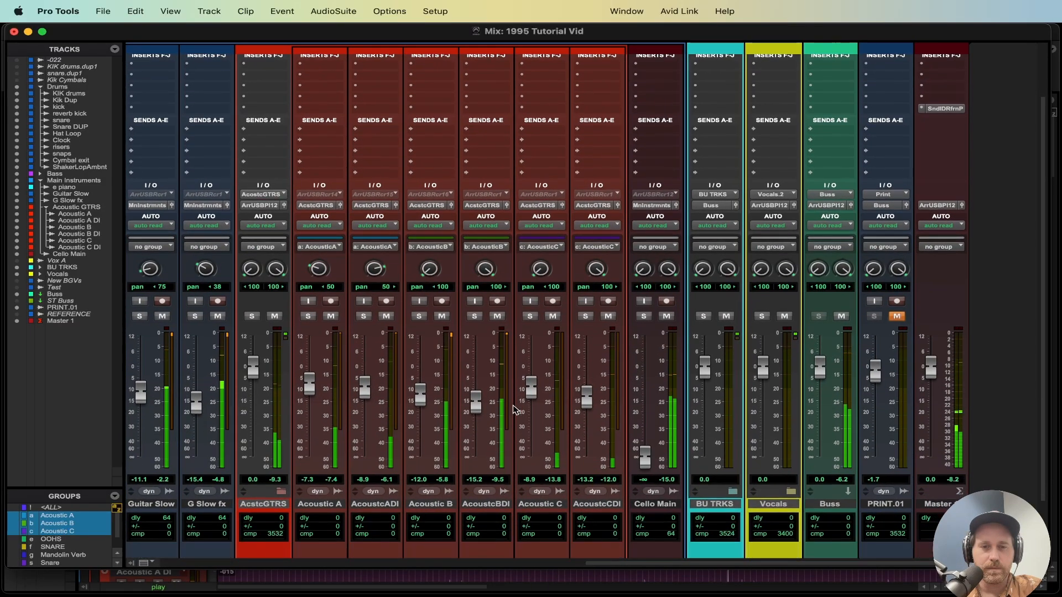
left_click_drag(533, 386, 529, 393)
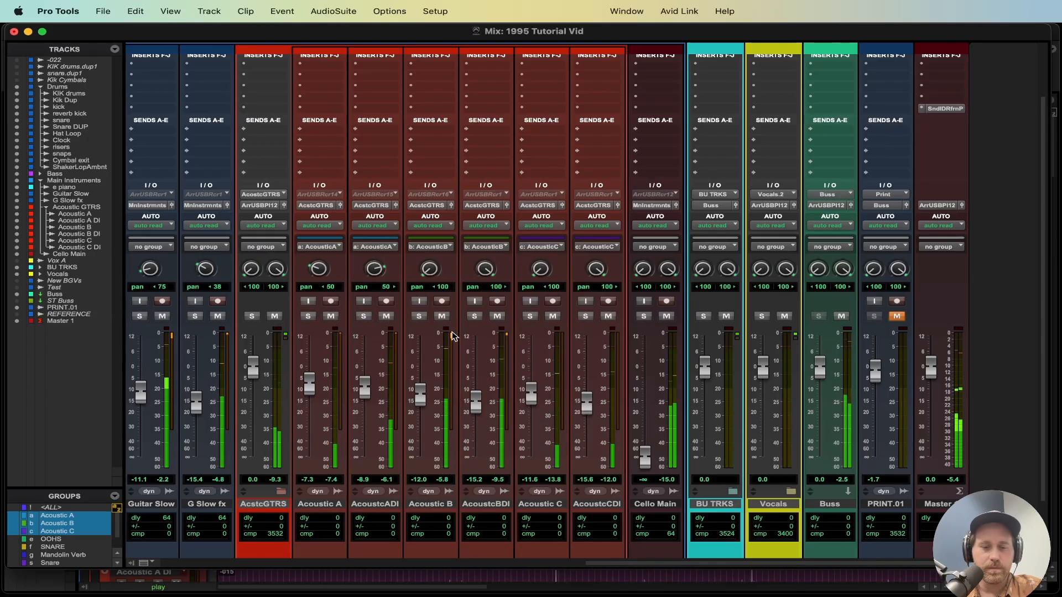
left_click_drag(422, 395, 421, 400)
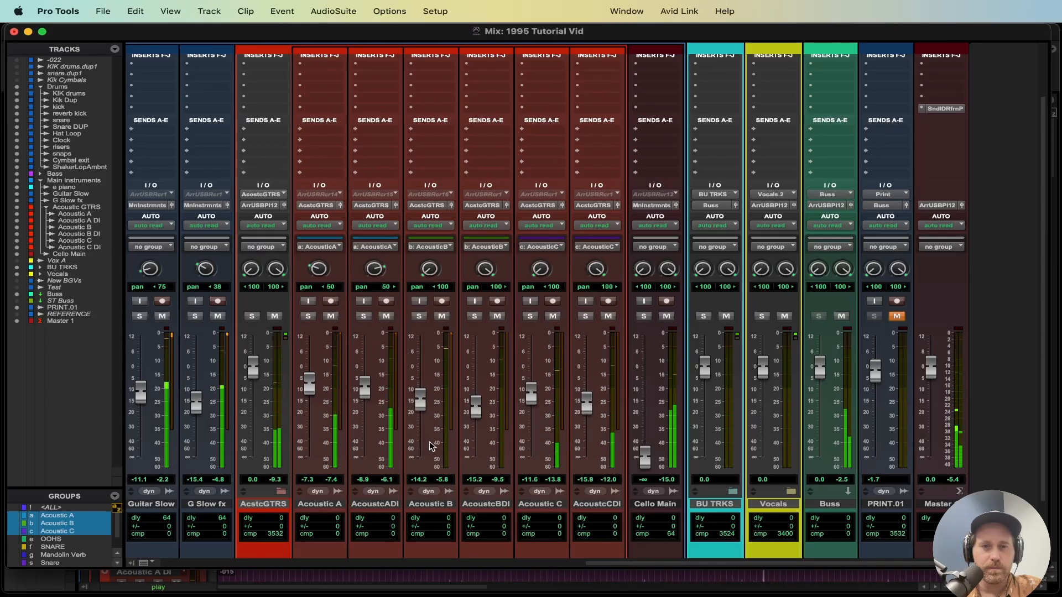
left_click_drag(530, 395, 530, 398)
key("super+s")
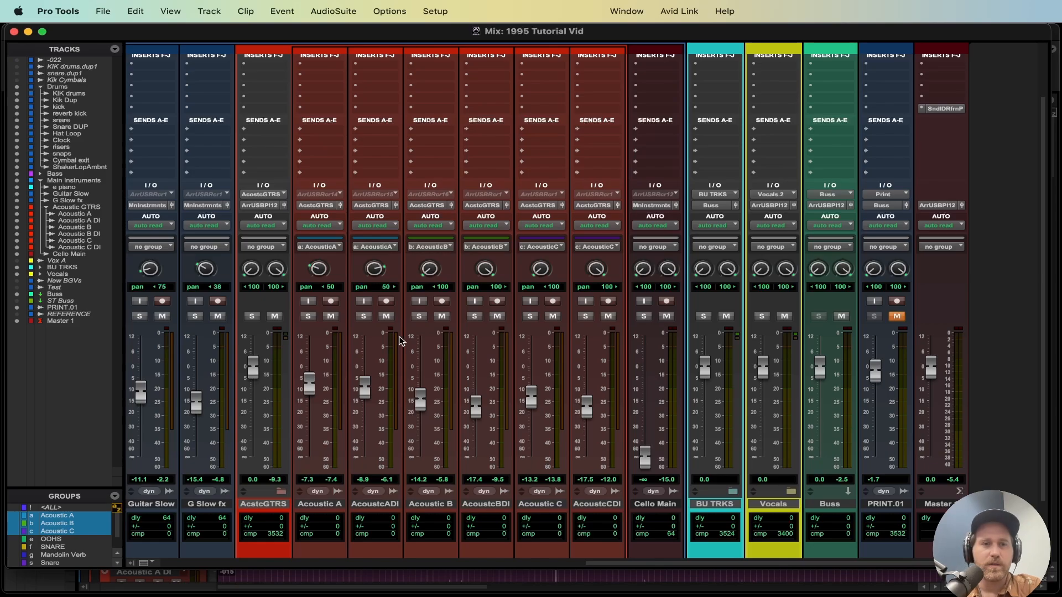
scroll(402, 342, "left", 6)
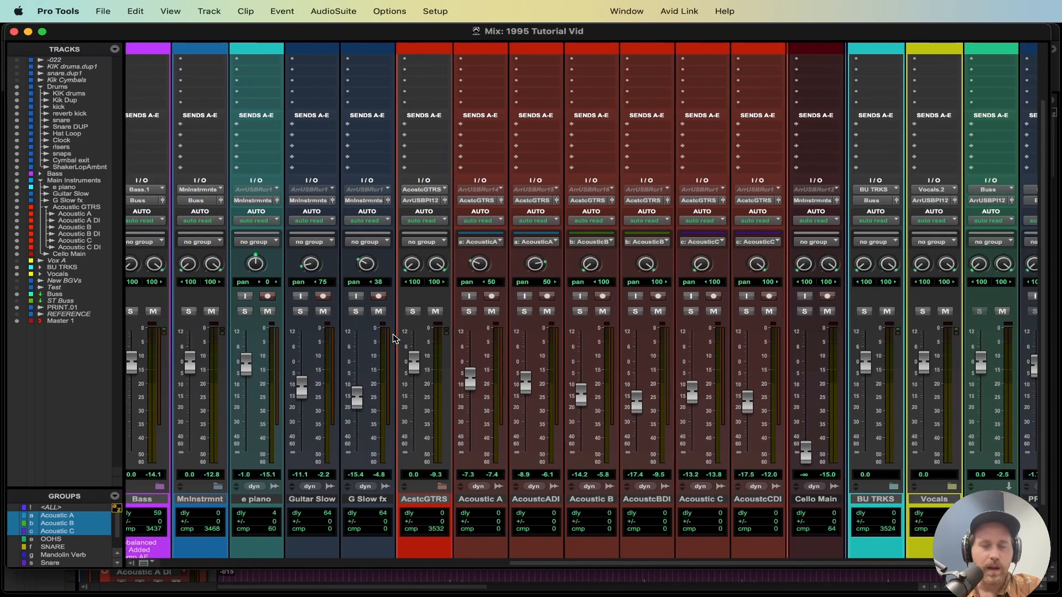
scroll(396, 338, "right", 4)
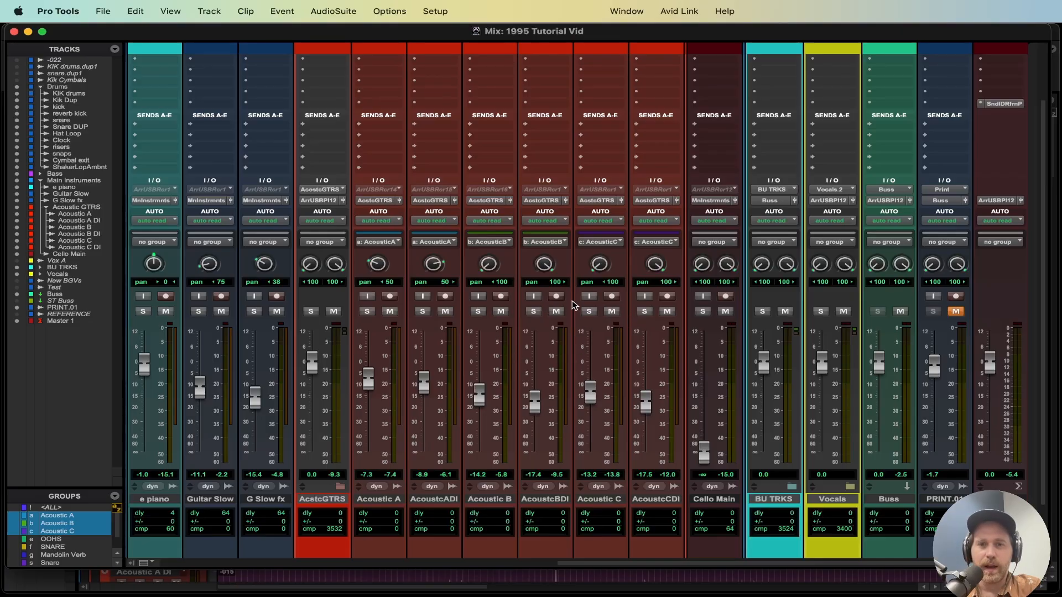
scroll(542, 403, "up", 1)
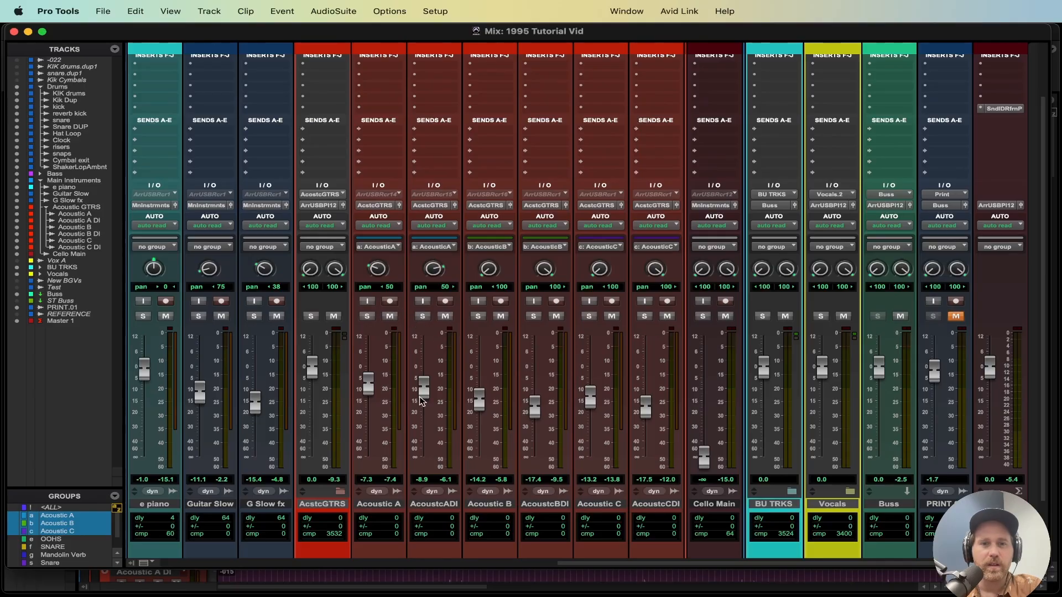
Step: Start playback and lower the Acoustic A DI fader to about -9.3 dB
scroll(458, 501, "down", 2)
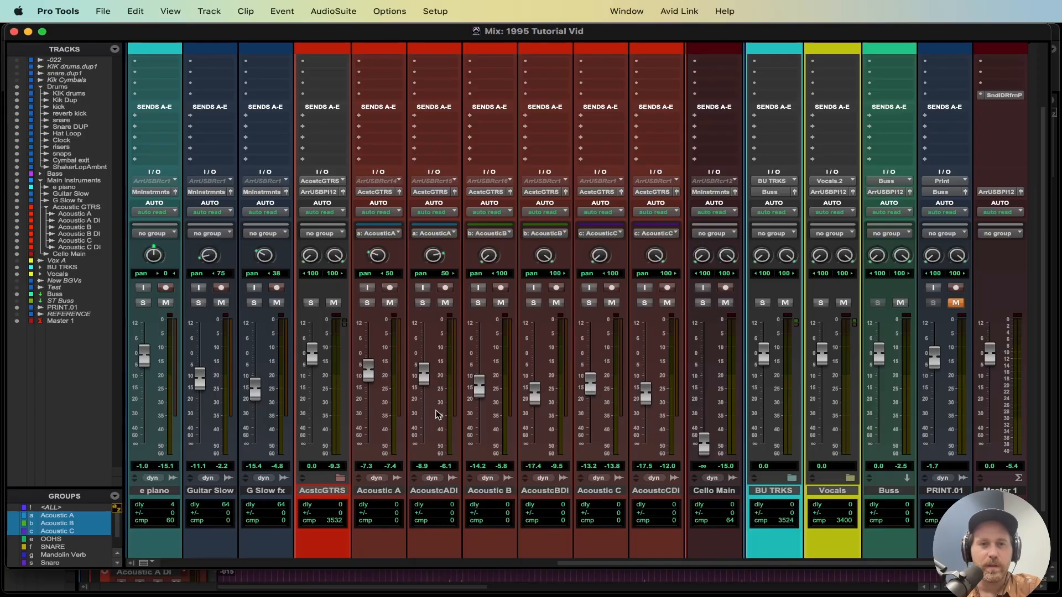
key("space")
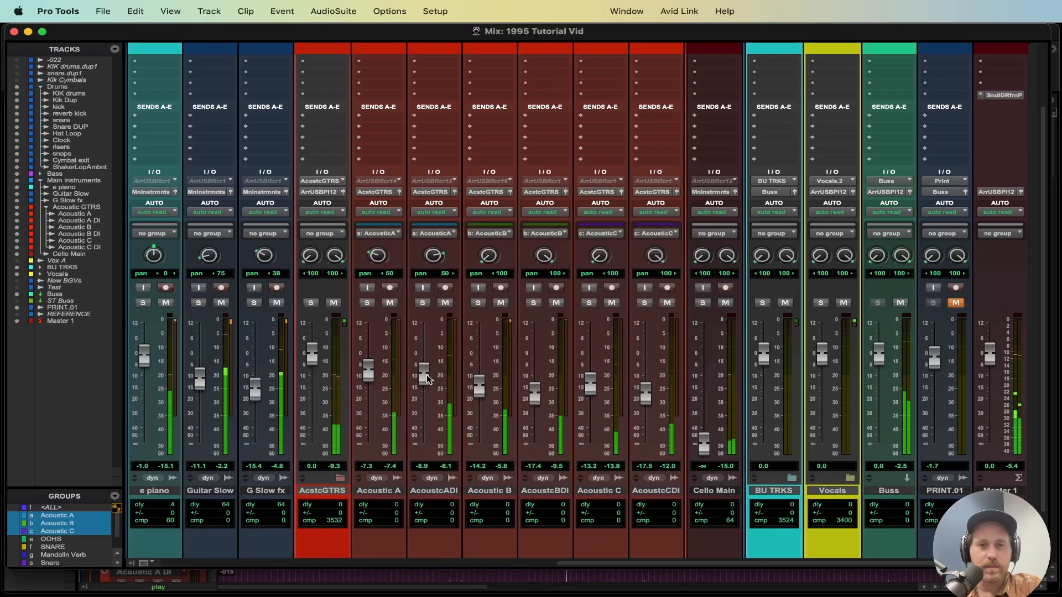
left_click_drag(430, 383, 429, 386)
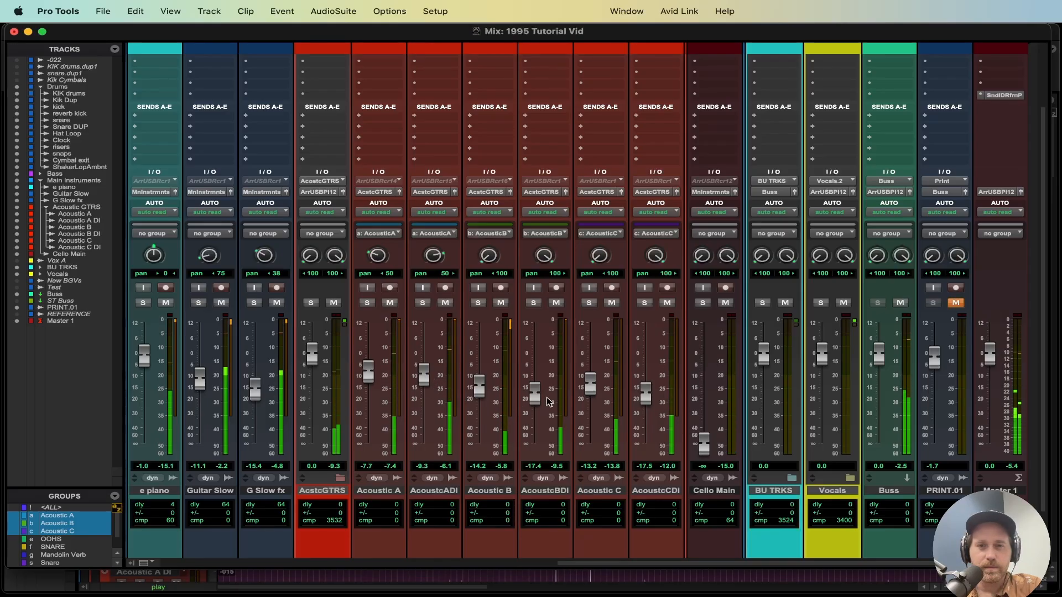
Step: Slightly adjust the peak reduction of the CLA-2A on Acoustic B DI, save the session, and close the plugin
scroll(556, 109, "up", 3)
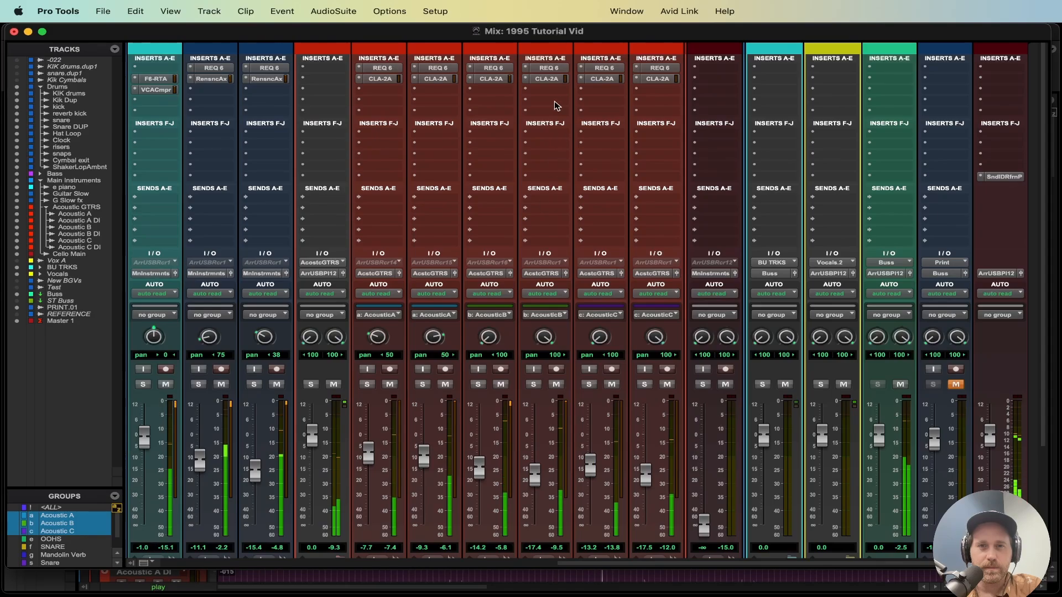
left_click(553, 79)
left_click_drag(554, 260, 555, 258)
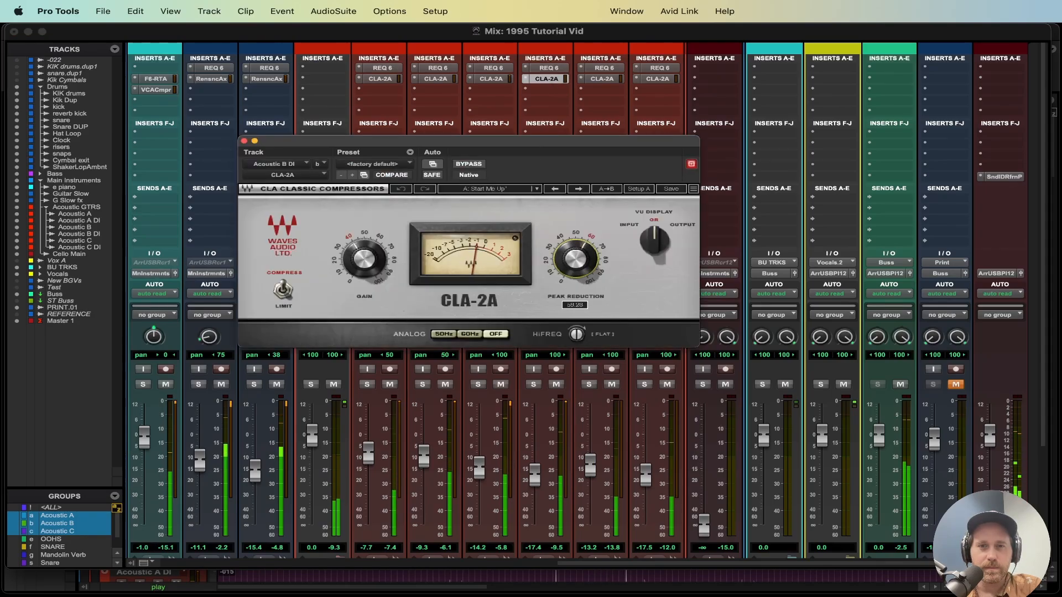
key("super+s")
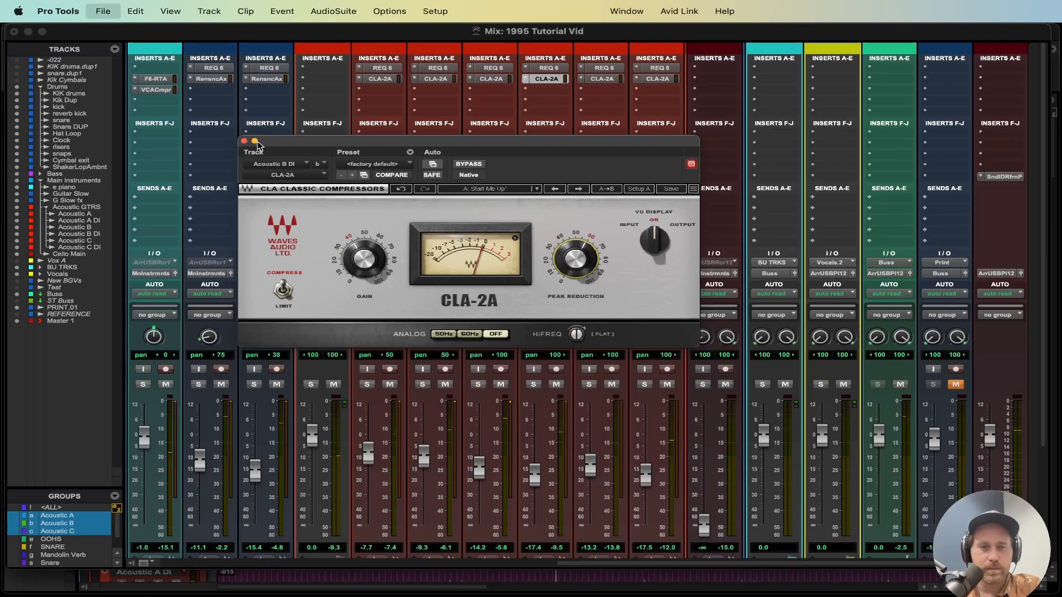
left_click(244, 142)
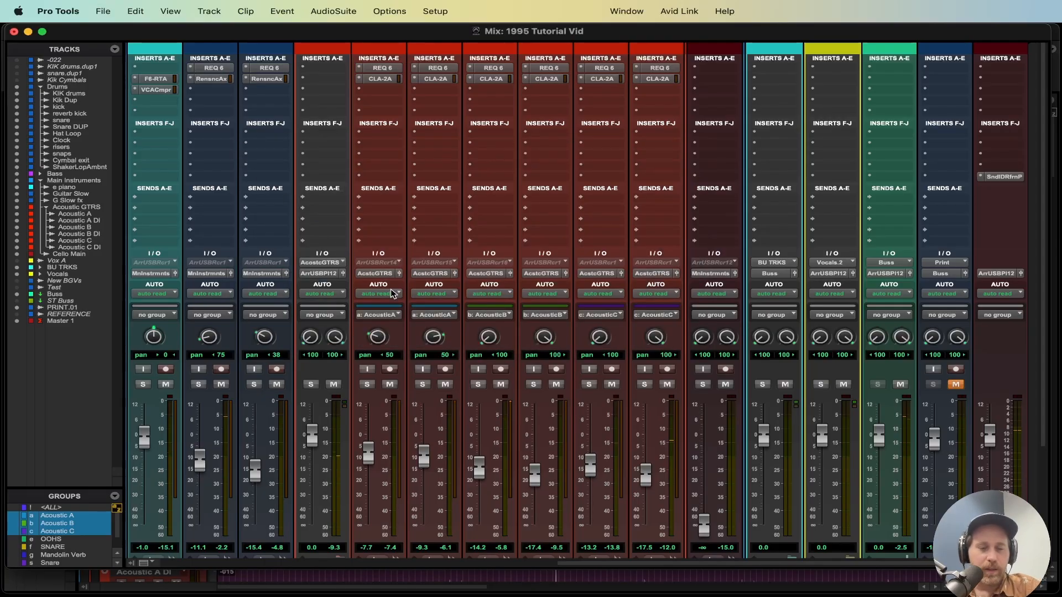
Step: Create a new stereo Aux Input track after Acoustic C DI and name it Acoustic Verb
scroll(391, 294, "down", 5)
scroll(432, 352, "up", 5)
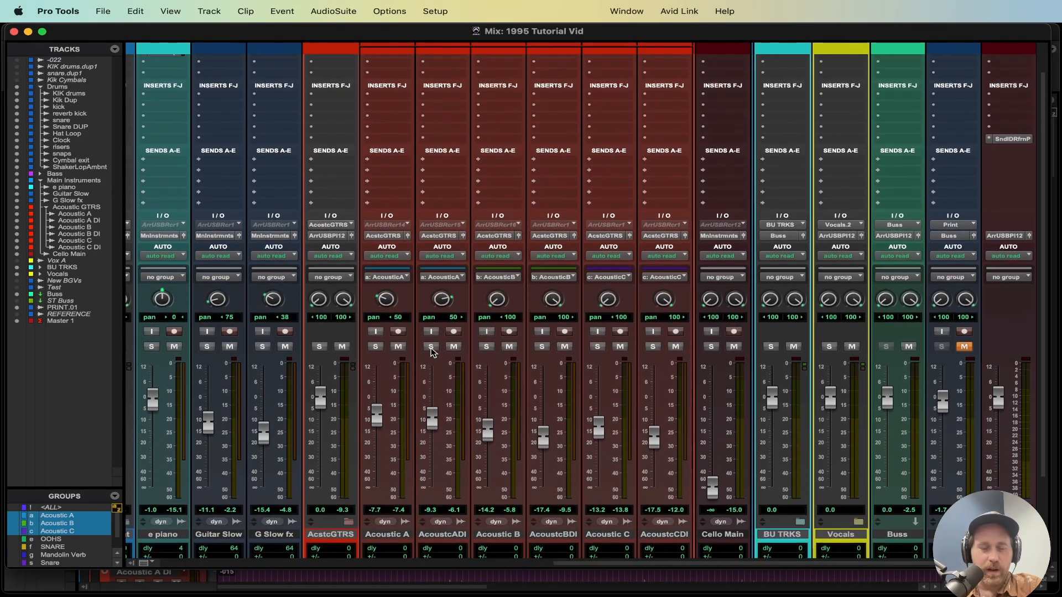
scroll(418, 236, "up", 1)
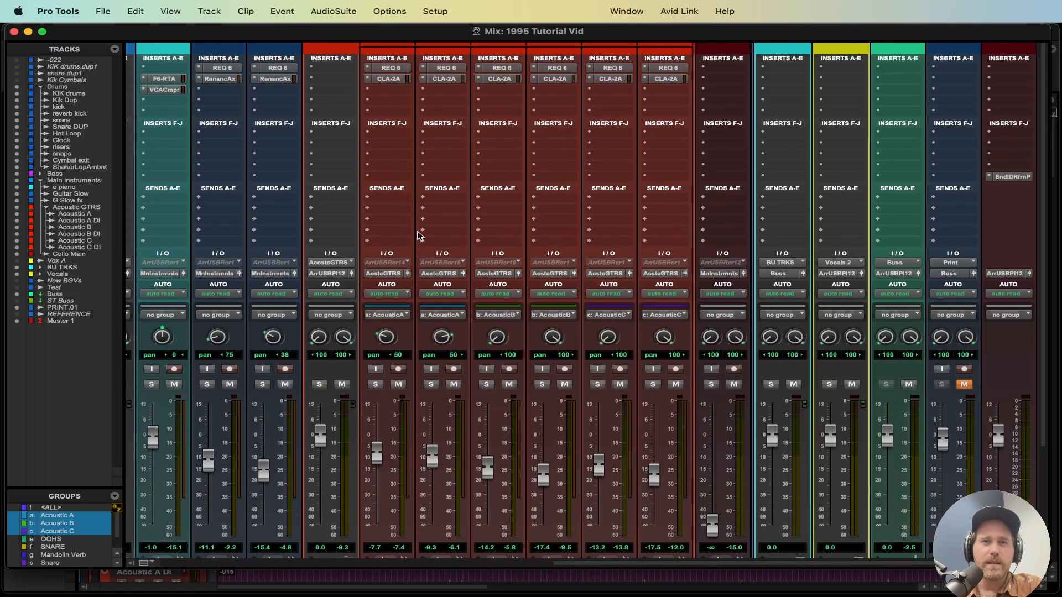
scroll(418, 236, "right", 3)
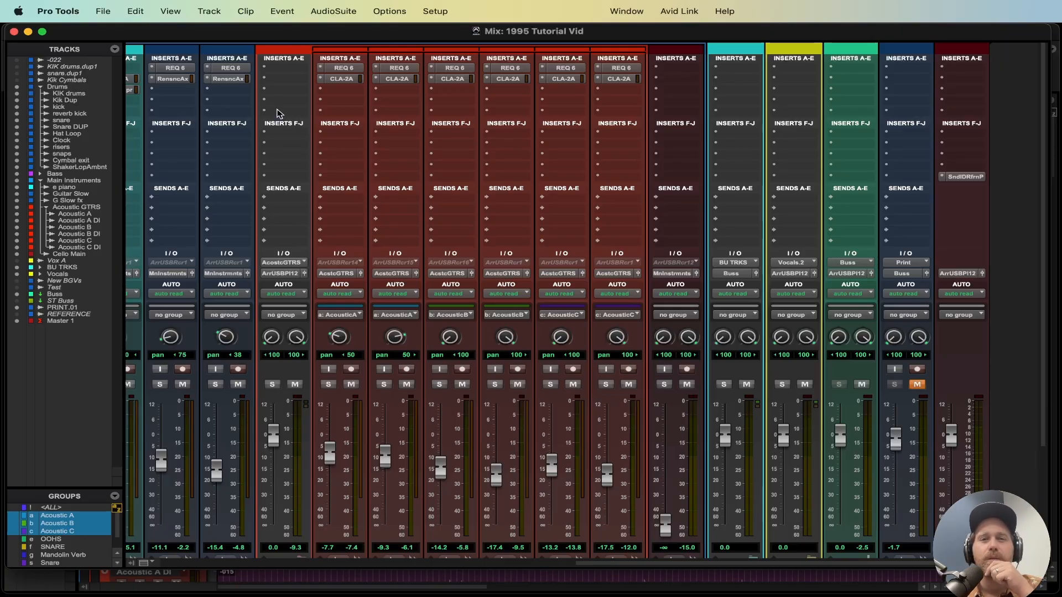
scroll(364, 201, "down", 1)
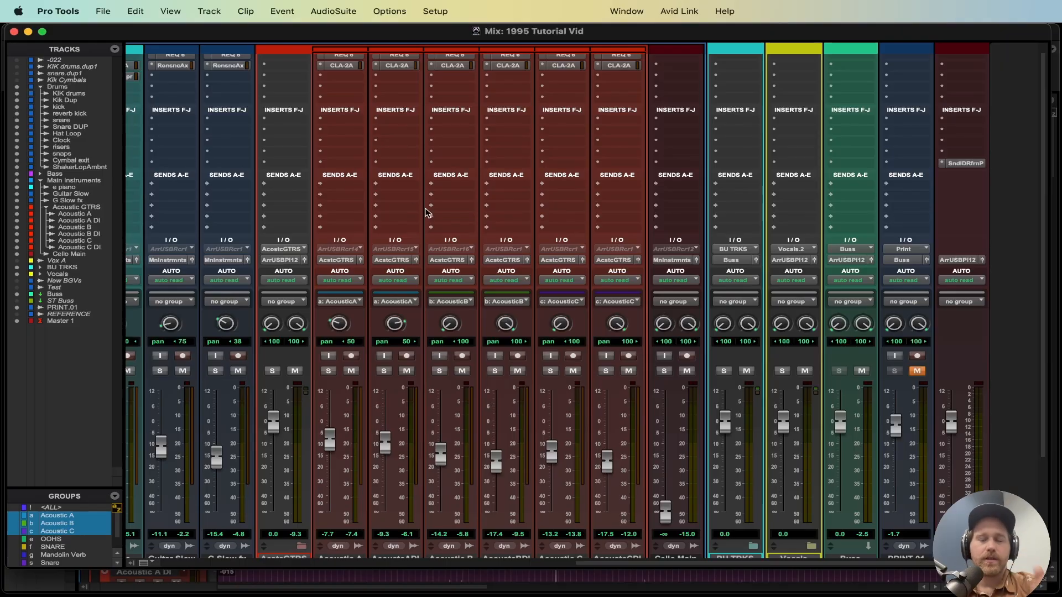
scroll(426, 213, "down", 7)
left_click(611, 459)
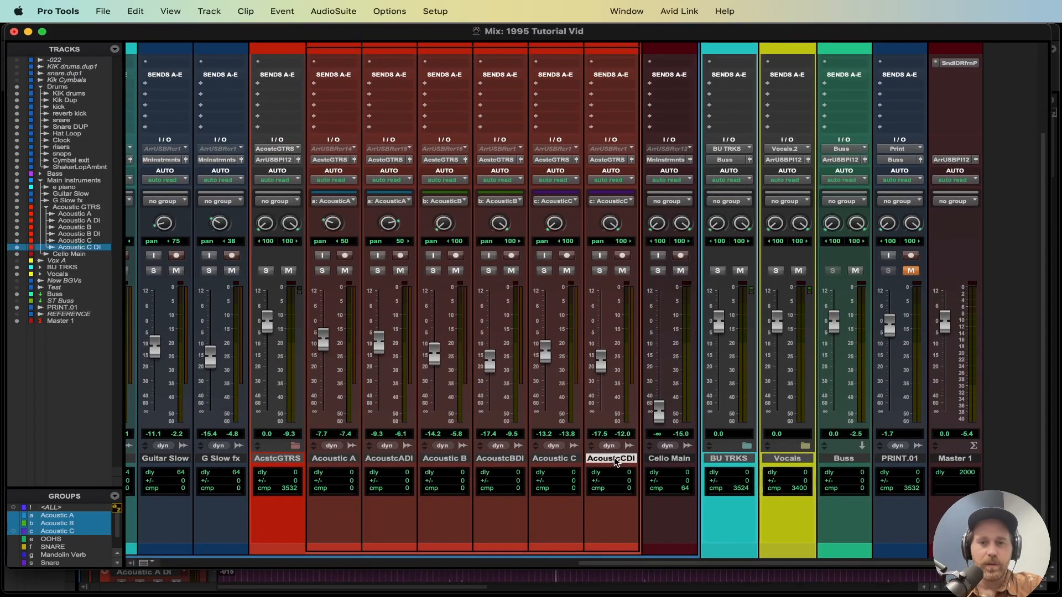
key("super+shift+n")
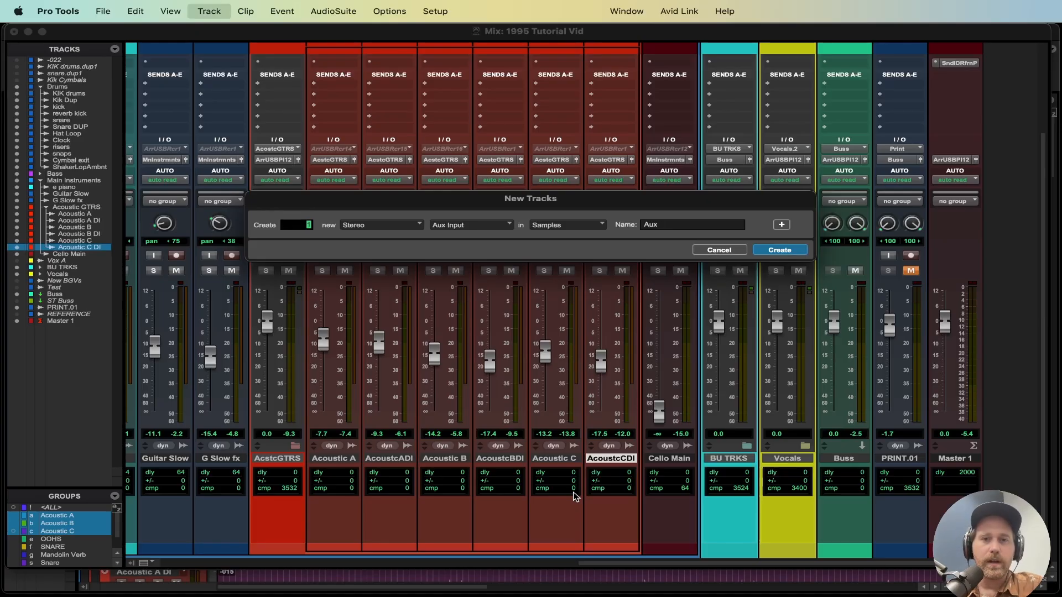
key("Return")
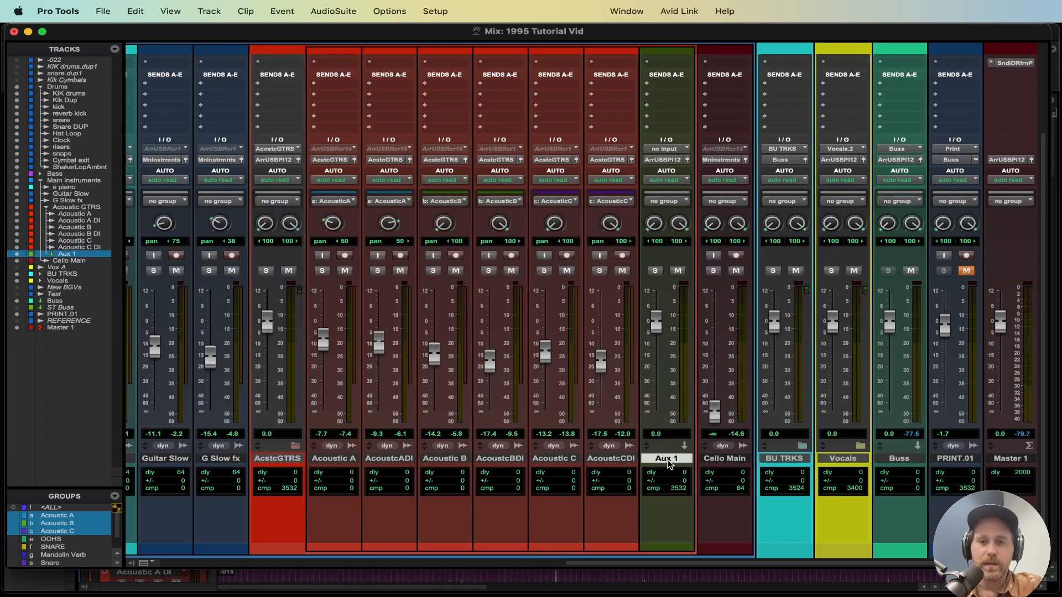
double_click(667, 459)
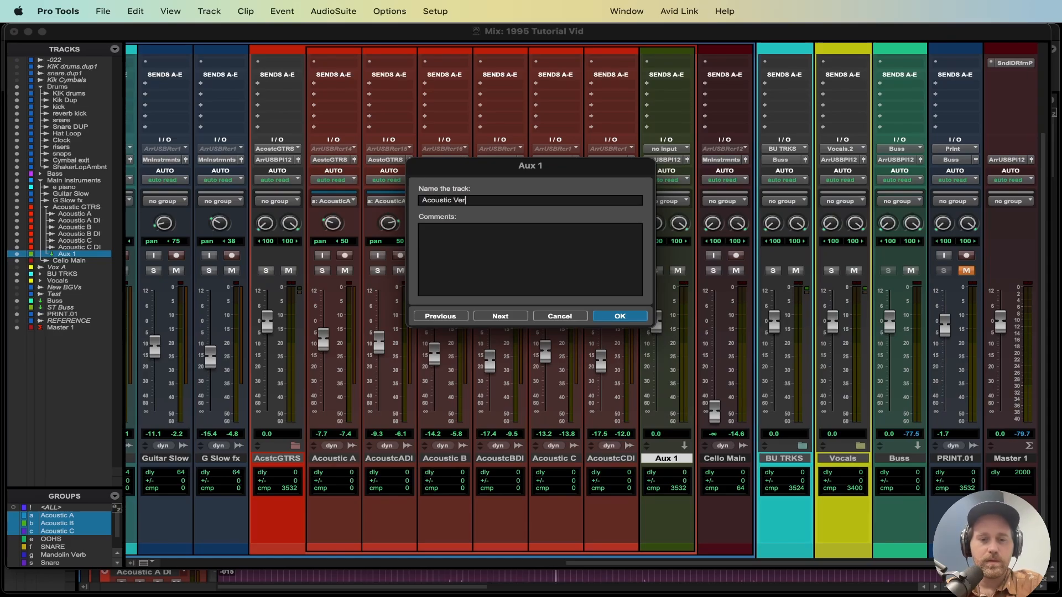
key("Return")
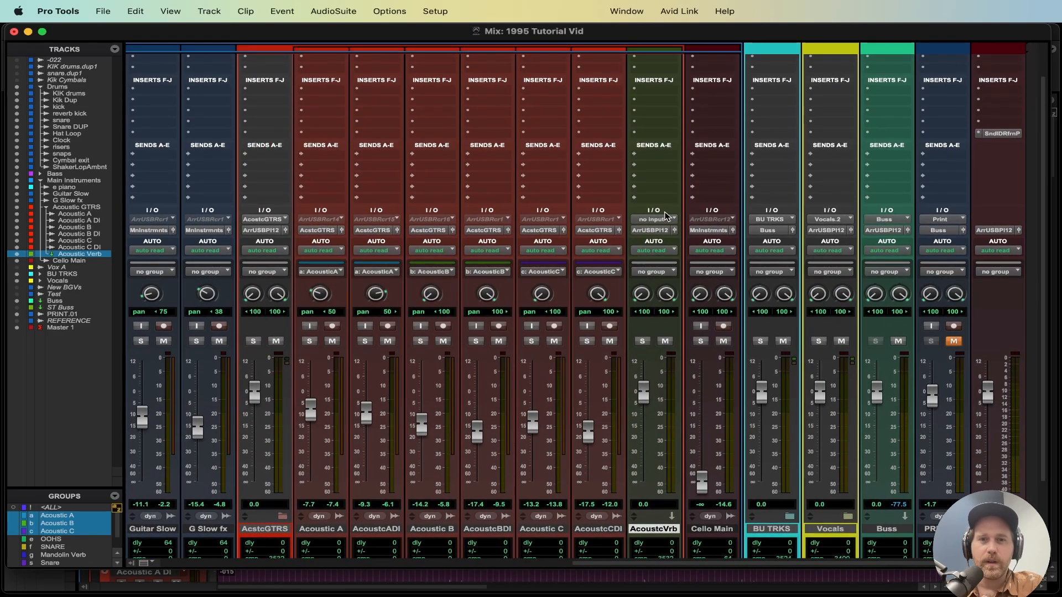
Step: Set the Acoustic Verb track's input to Bus 13-14
left_click(667, 217)
mouse_move(660, 230)
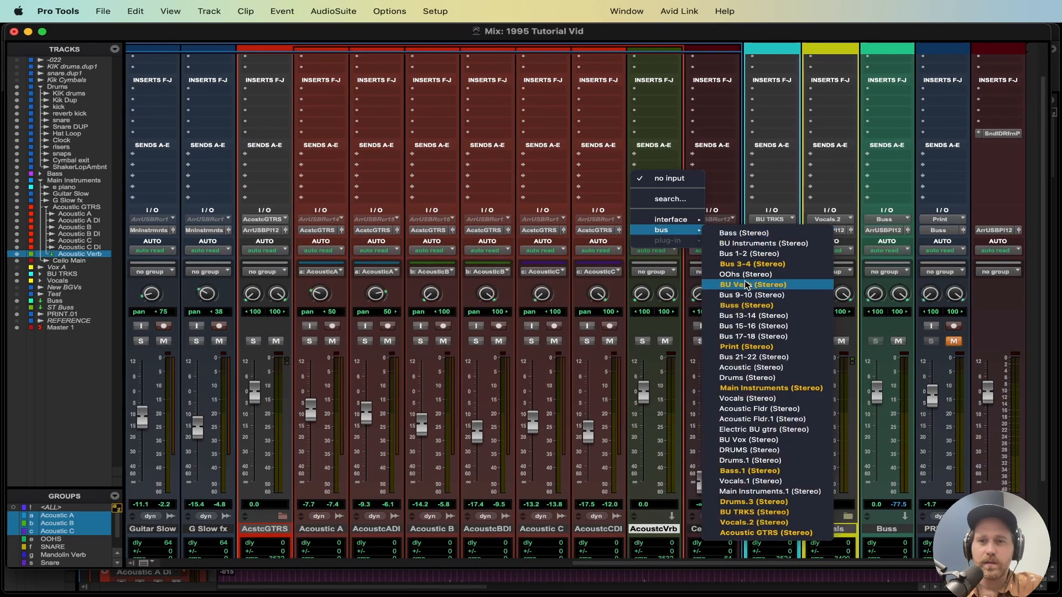
left_click(754, 316)
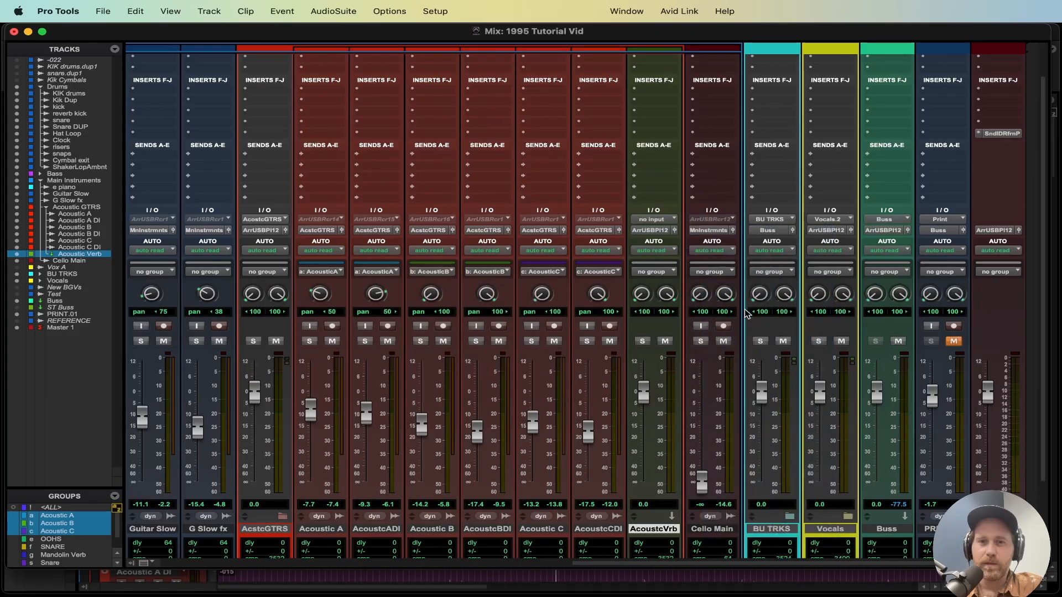
Step: Add a send to Bus 13-14 on Acoustic A and copy it to all the other acoustic tracks
left_click(305, 156)
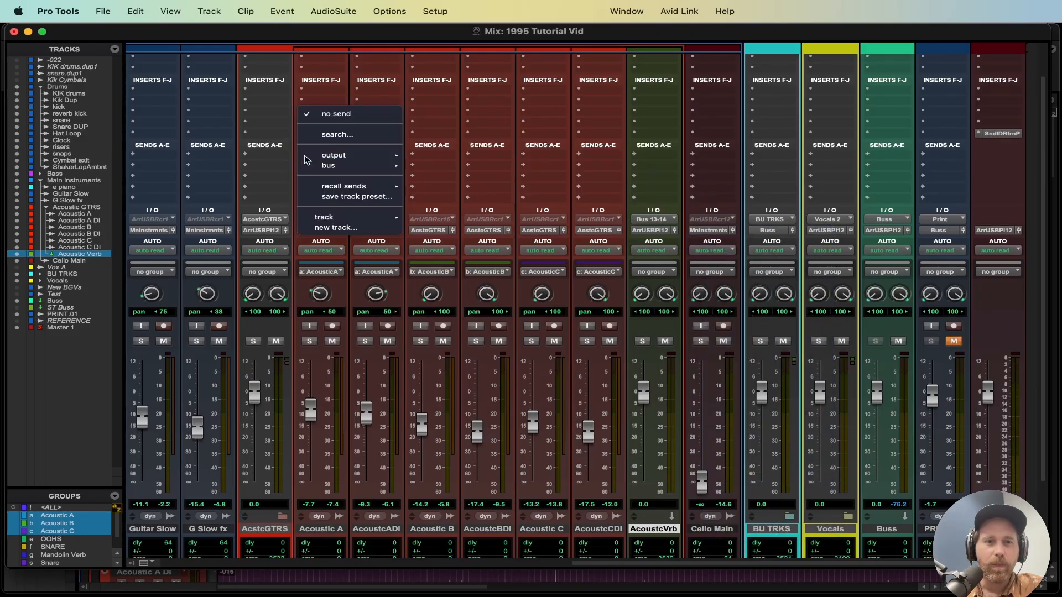
mouse_move(340, 164)
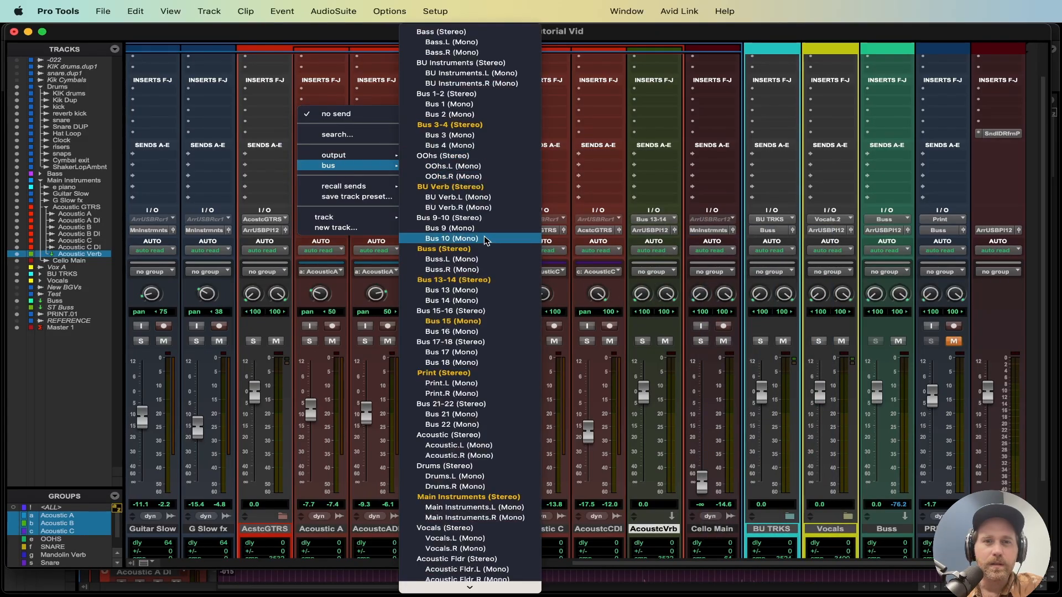
left_click(479, 280)
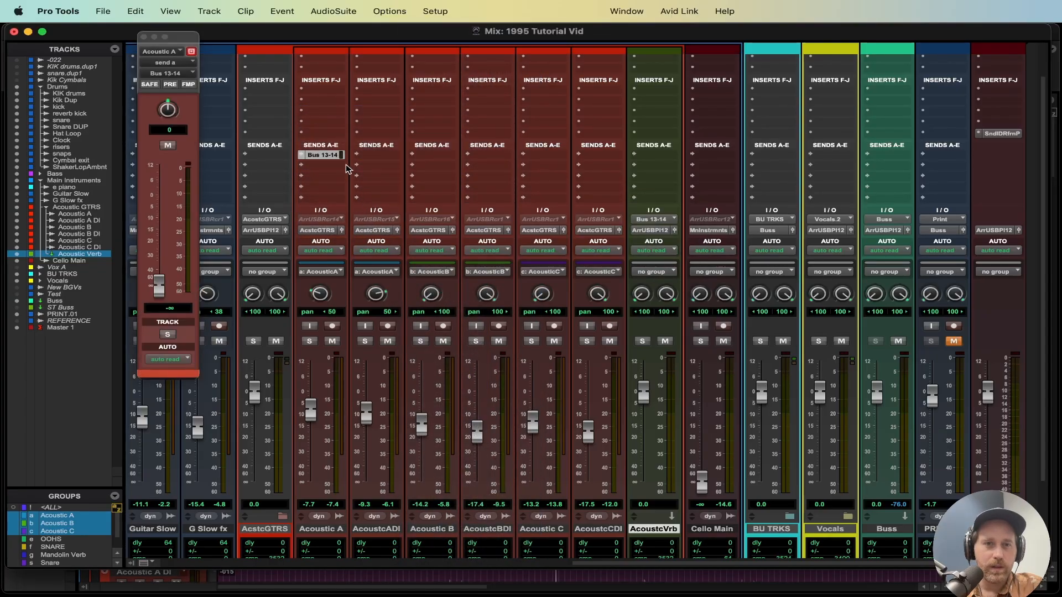
left_click_drag(325, 158, 599, 158)
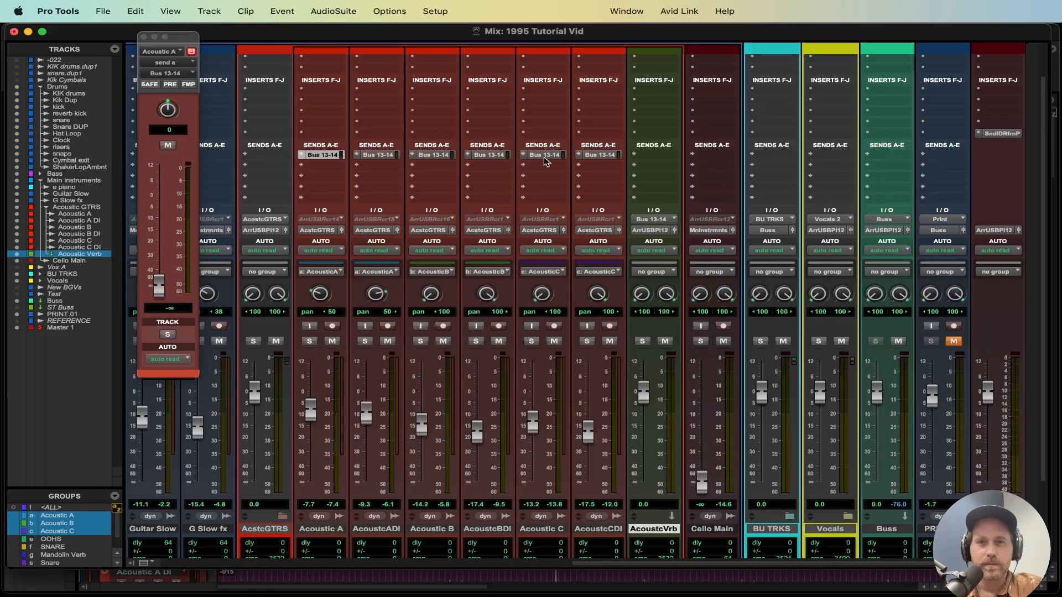
left_click(144, 38)
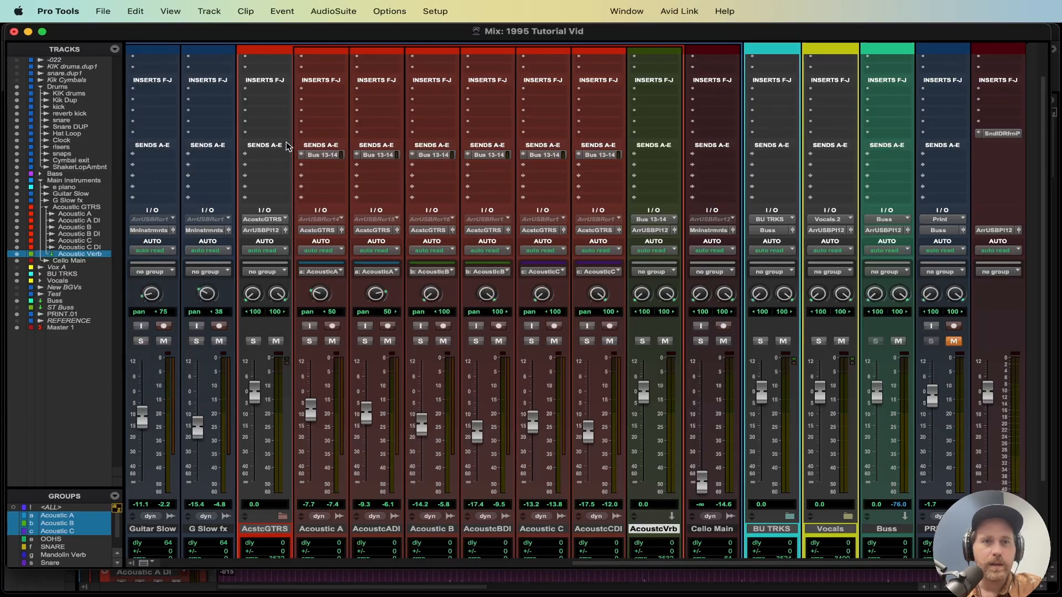
Step: Show the send A controls in the strips and rename the Bus 13-14 path as Ac Verb
left_click(303, 156)
left_click(328, 191)
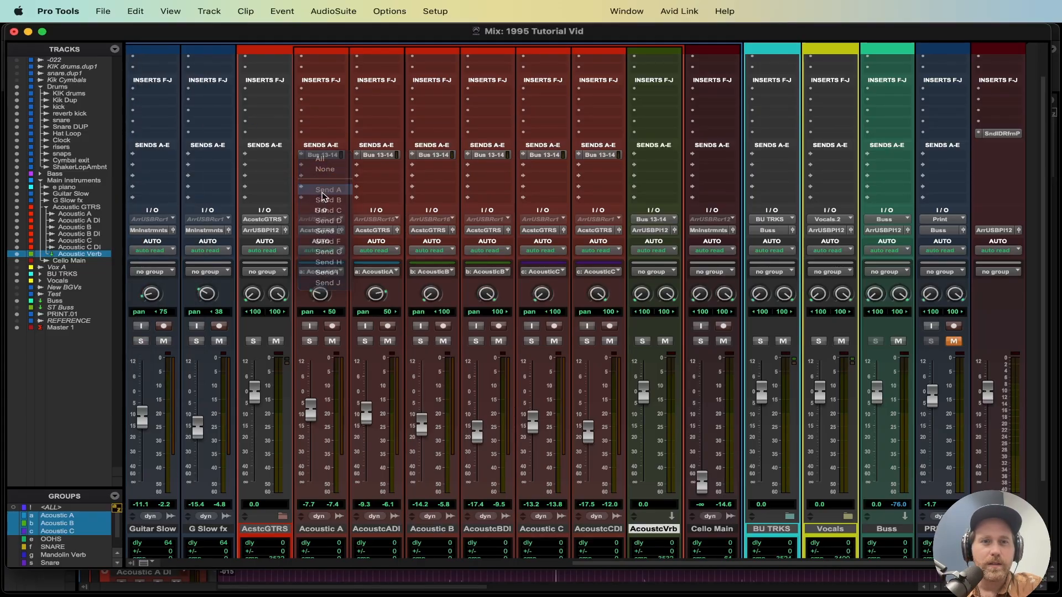
right_click(645, 268)
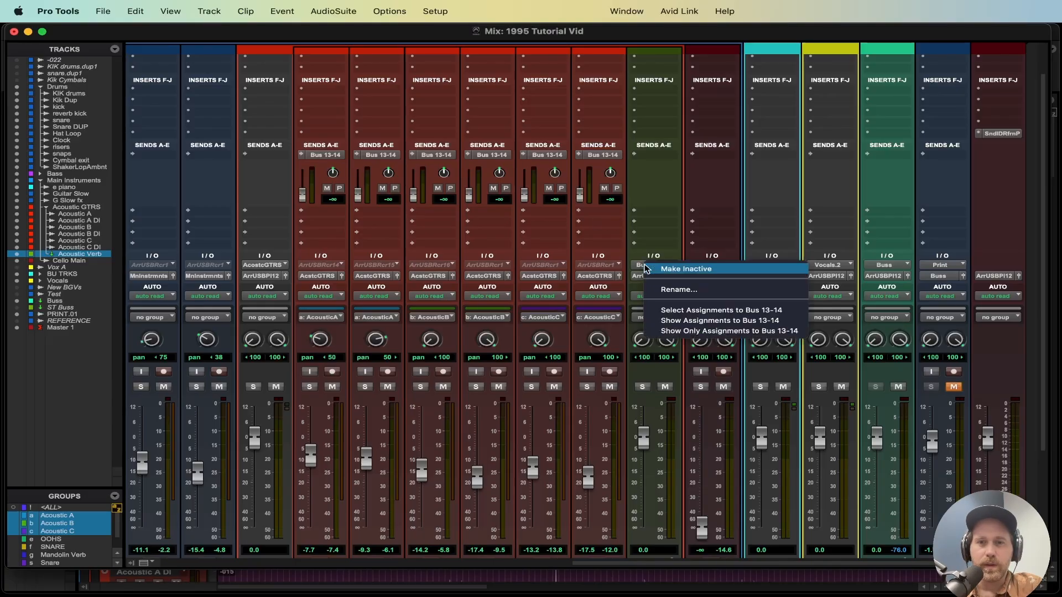
left_click(664, 289)
type("Ac")
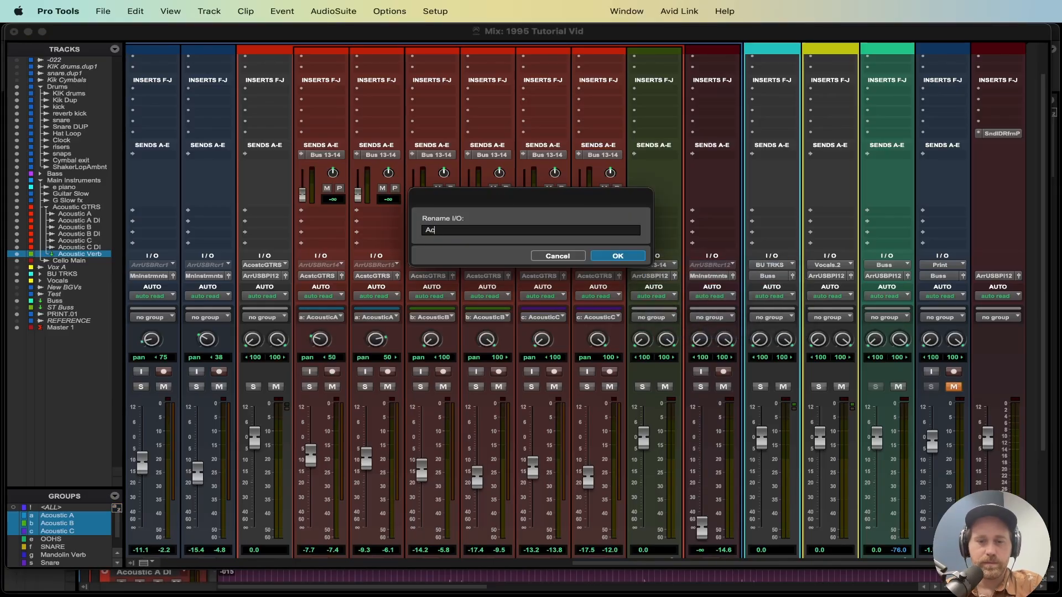
type(" Ver")
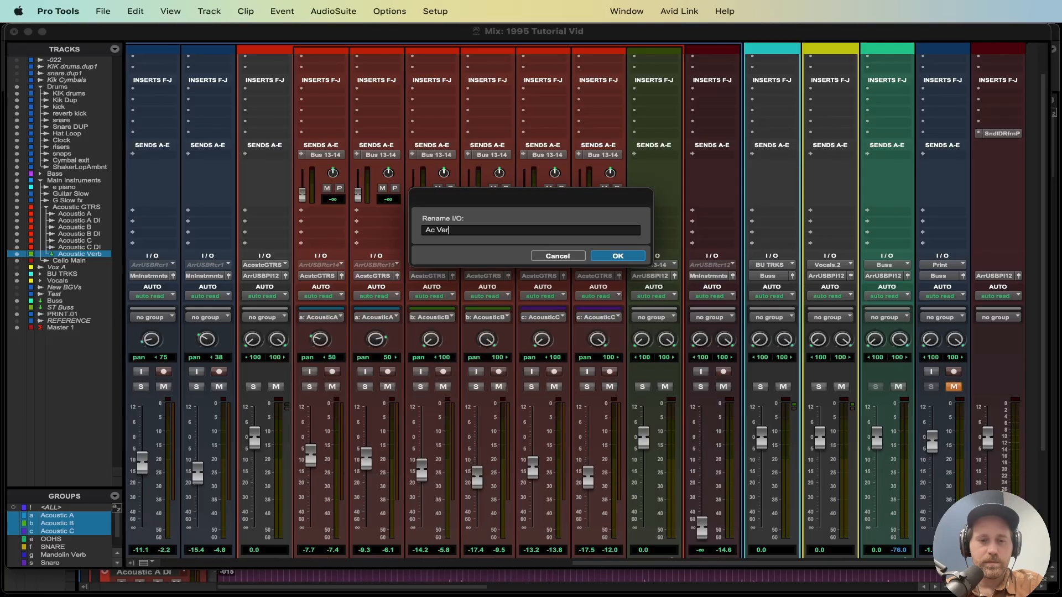
type("b")
key("Return")
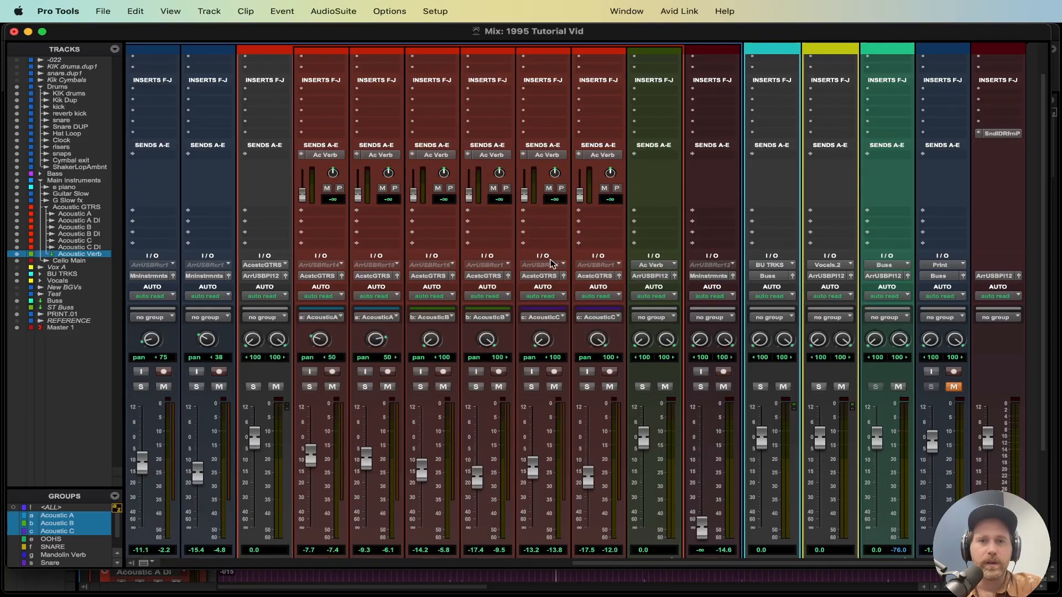
Step: Turn on follow main pan for the Ac Verb send on each of the six acoustic tracks
left_click(324, 155)
left_click(189, 85)
left_click(371, 155)
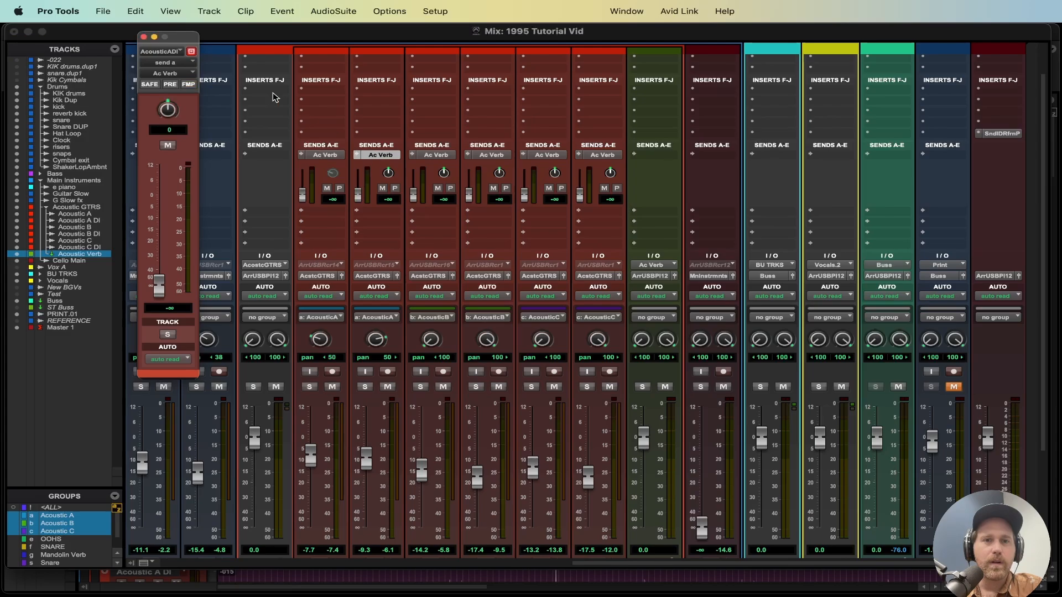
left_click(188, 84)
left_click(437, 156)
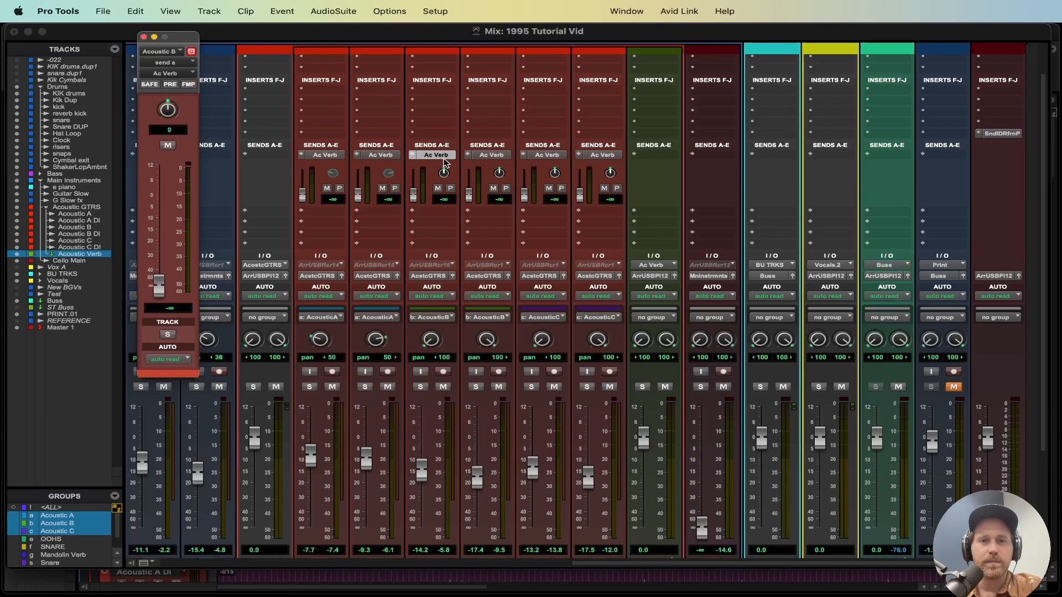
left_click(190, 85)
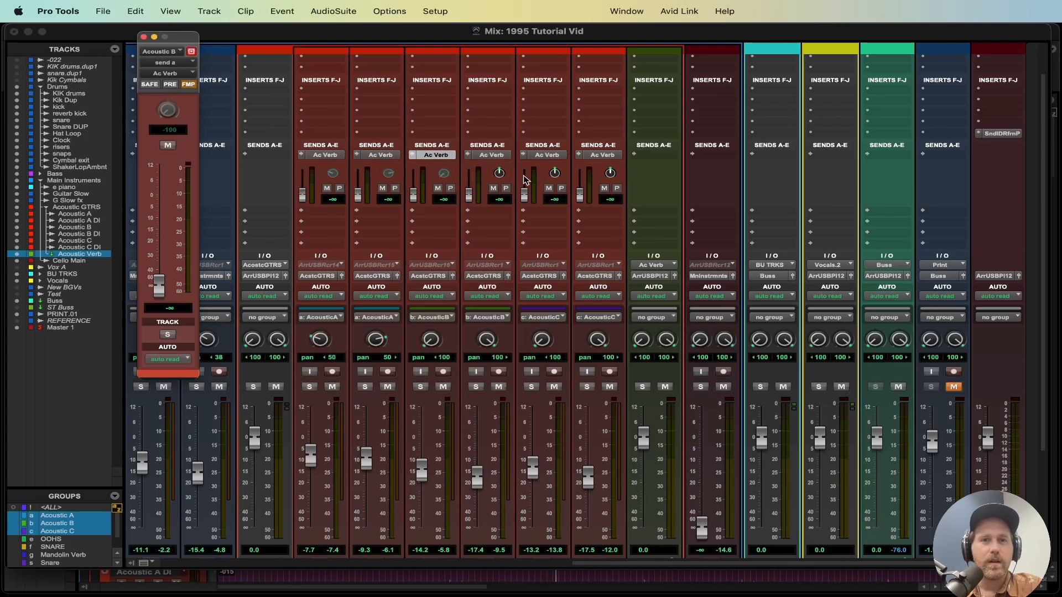
left_click(491, 156)
left_click(188, 85)
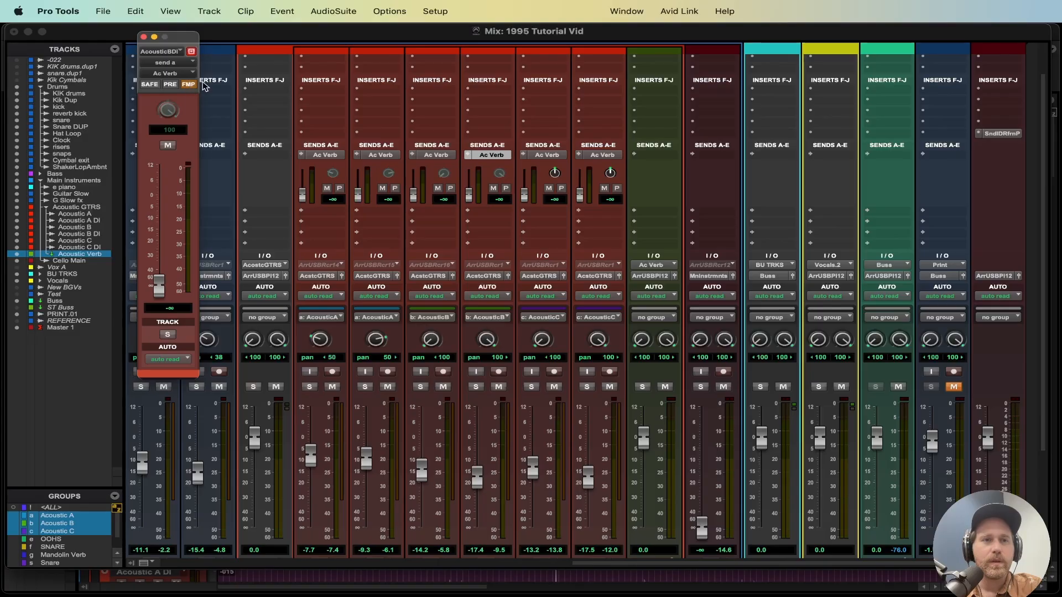
left_click(555, 158)
left_click(189, 85)
left_click(605, 160)
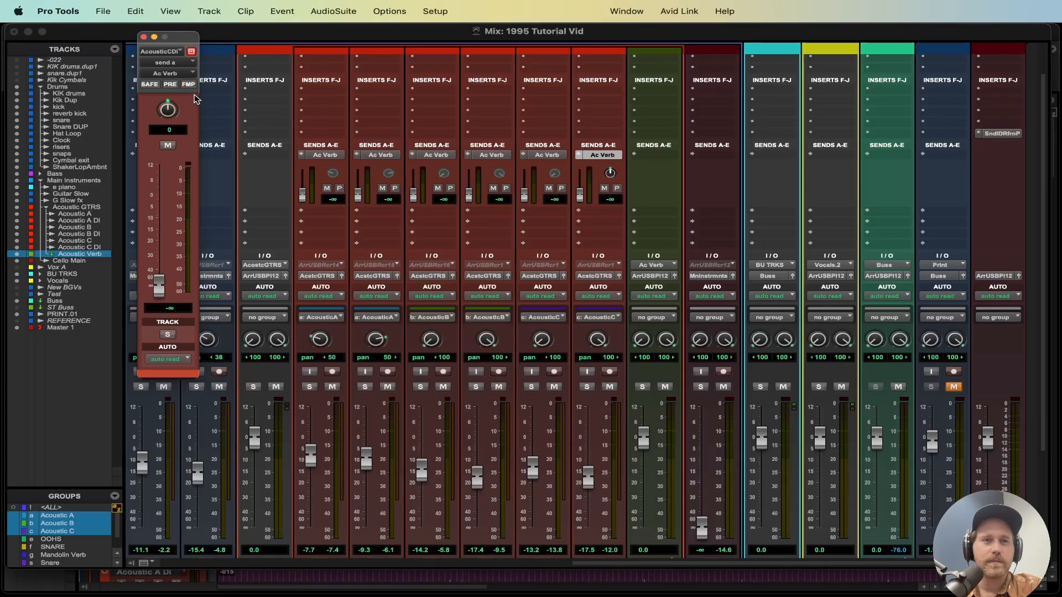
left_click(188, 85)
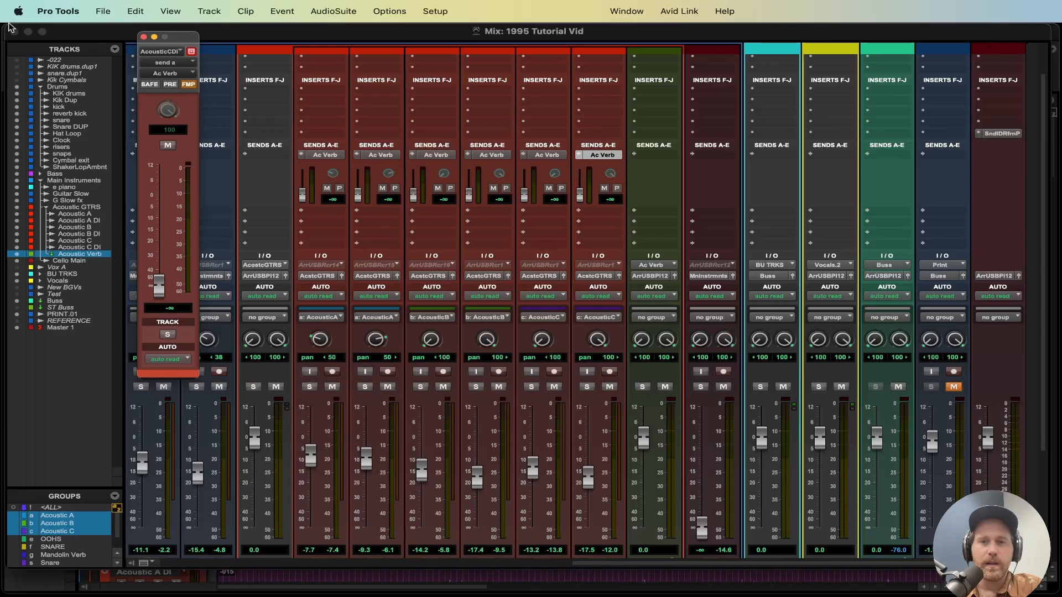
left_click(144, 37)
scroll(508, 176, "up", 2)
scroll(507, 176, "left", 15)
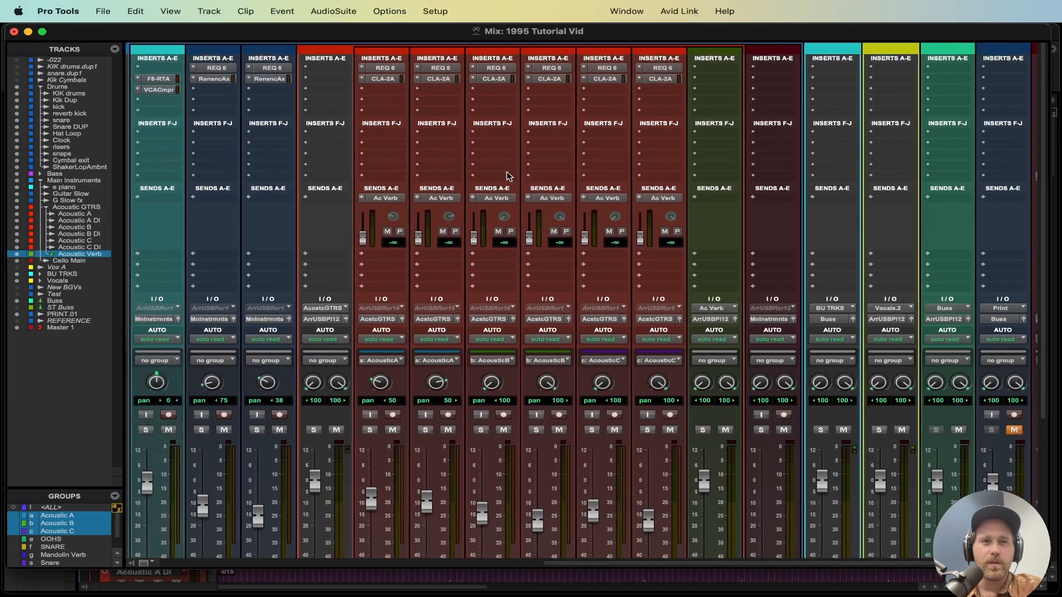
Step: Insert the IR-L full reverb on the Acoustic Verb track and load the CD Plate A preset
scroll(507, 176, "up", 1)
scroll(508, 176, "right", 15)
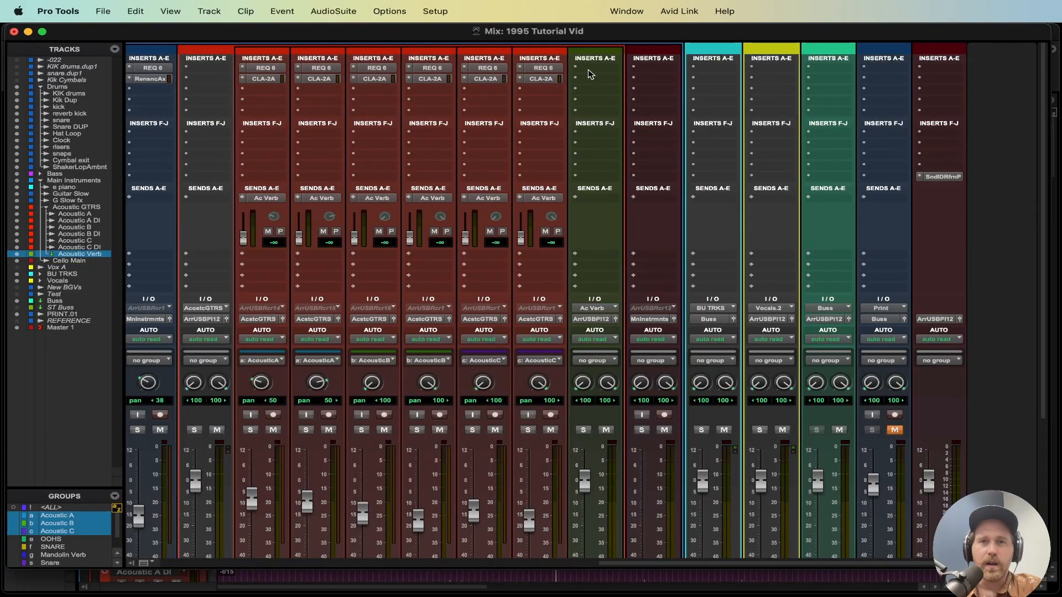
left_click(590, 72)
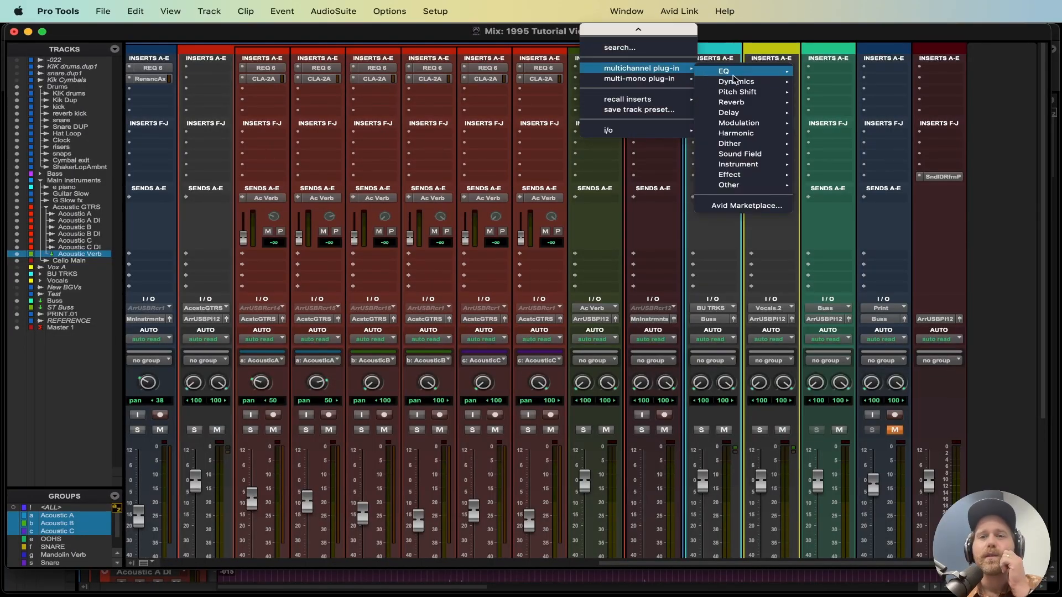
mouse_move(744, 102)
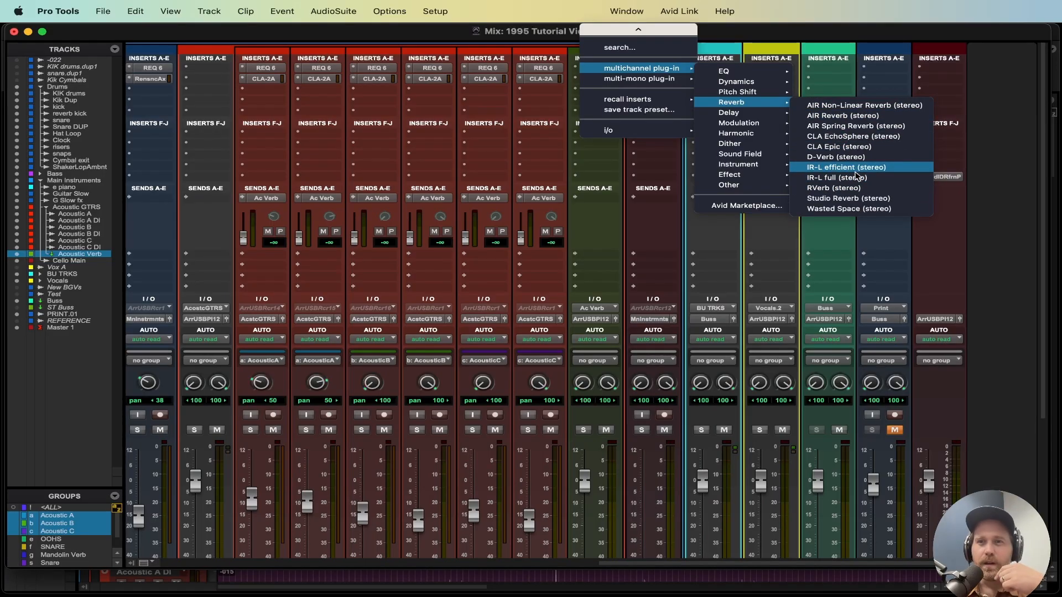
left_click(857, 177)
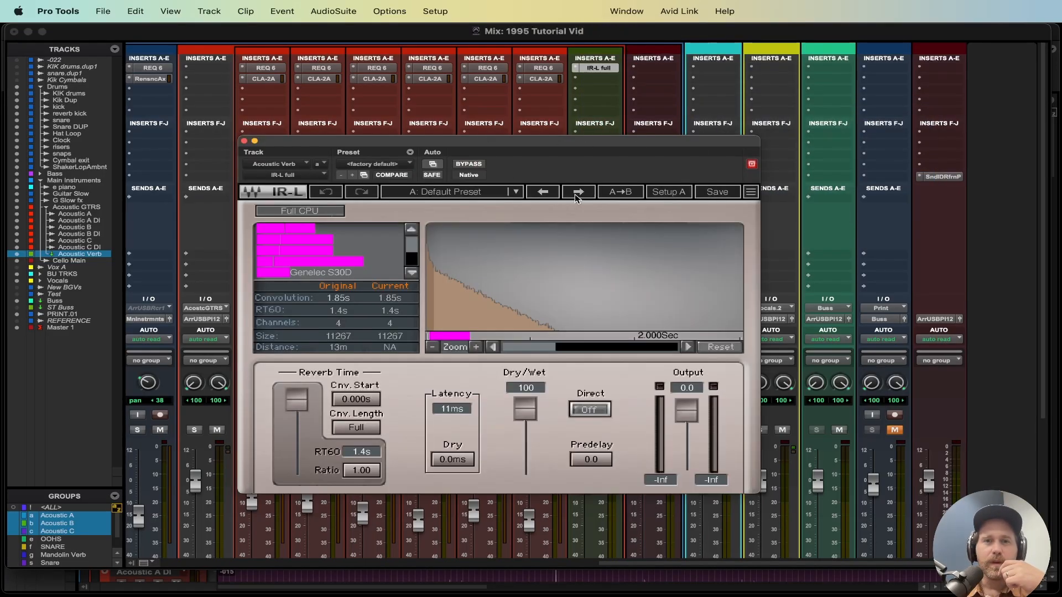
left_click(487, 193)
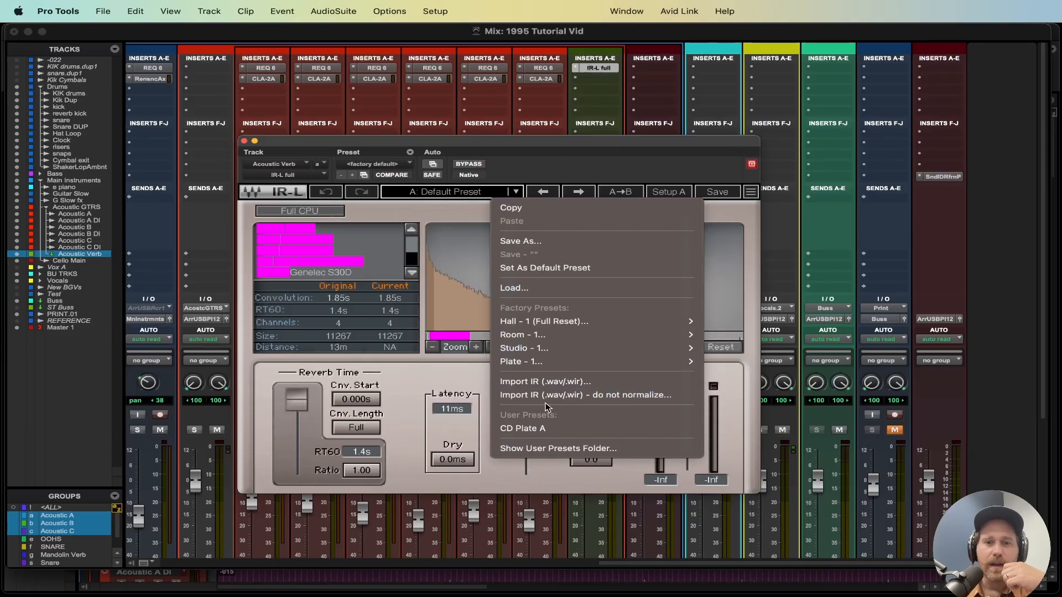
left_click(543, 428)
left_click_drag(598, 461, 598, 456)
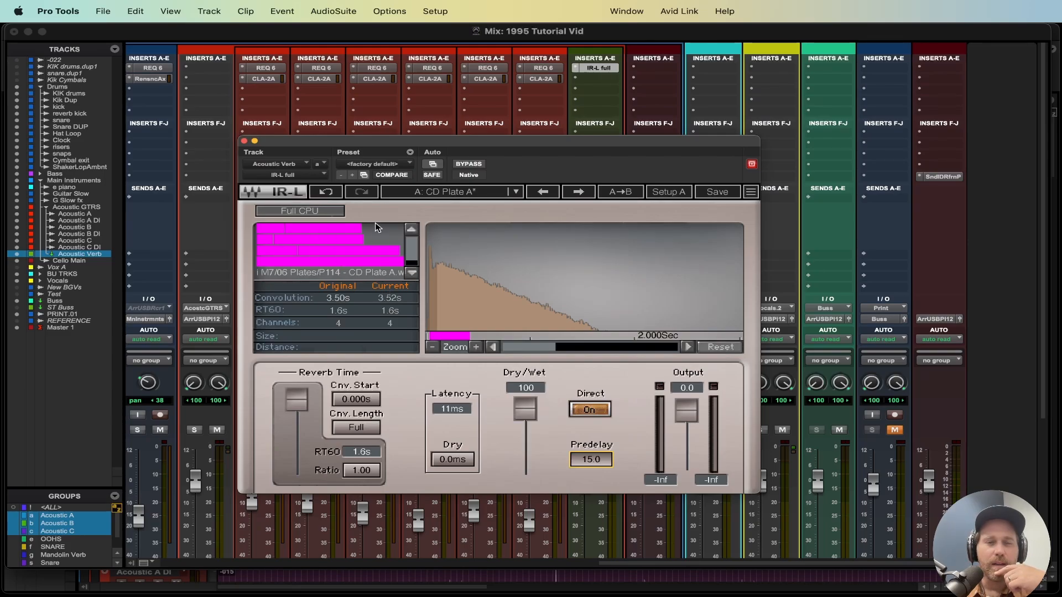
left_click(244, 142)
Step: Start playback, solo the AcstcGTRS track and set the Ac Verb send levels on all six acoustic tracks to 0.0 dB
key("space")
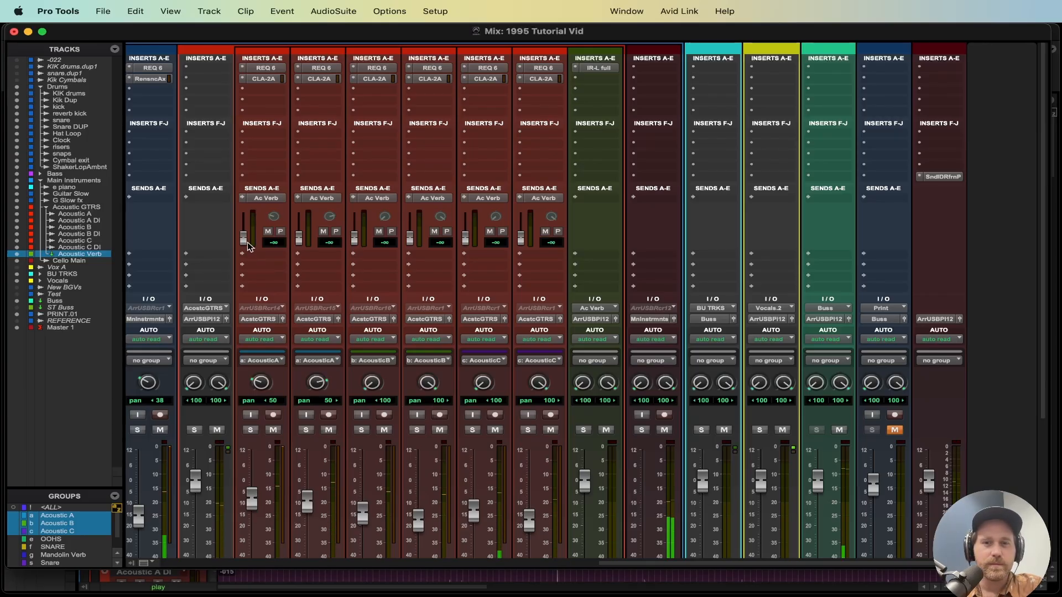
left_click_drag(244, 239, 242, 225)
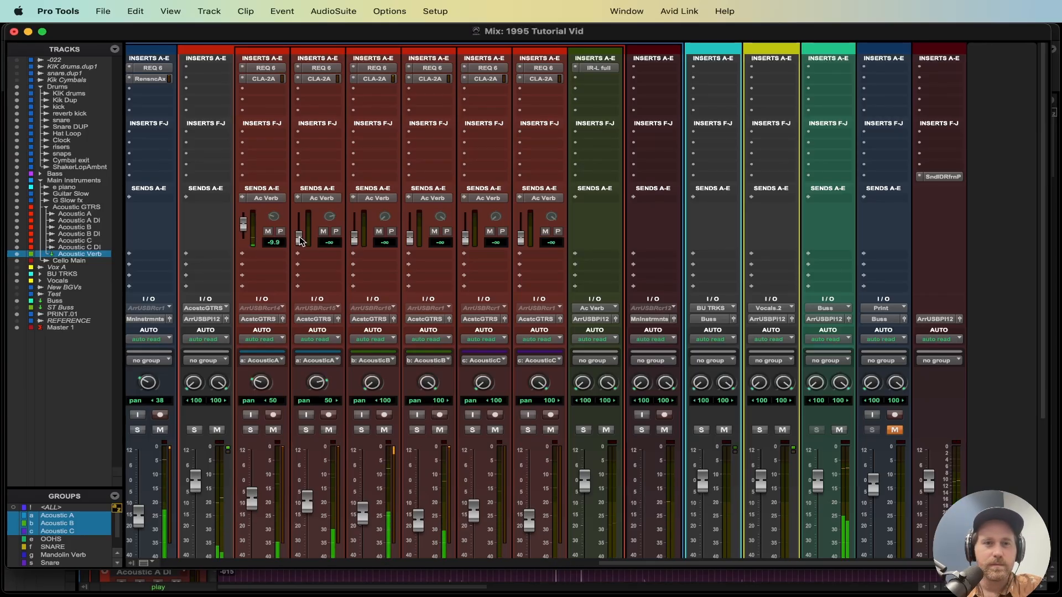
left_click_drag(300, 241, 299, 227)
left_click(195, 431)
left_click(244, 227, "alt")
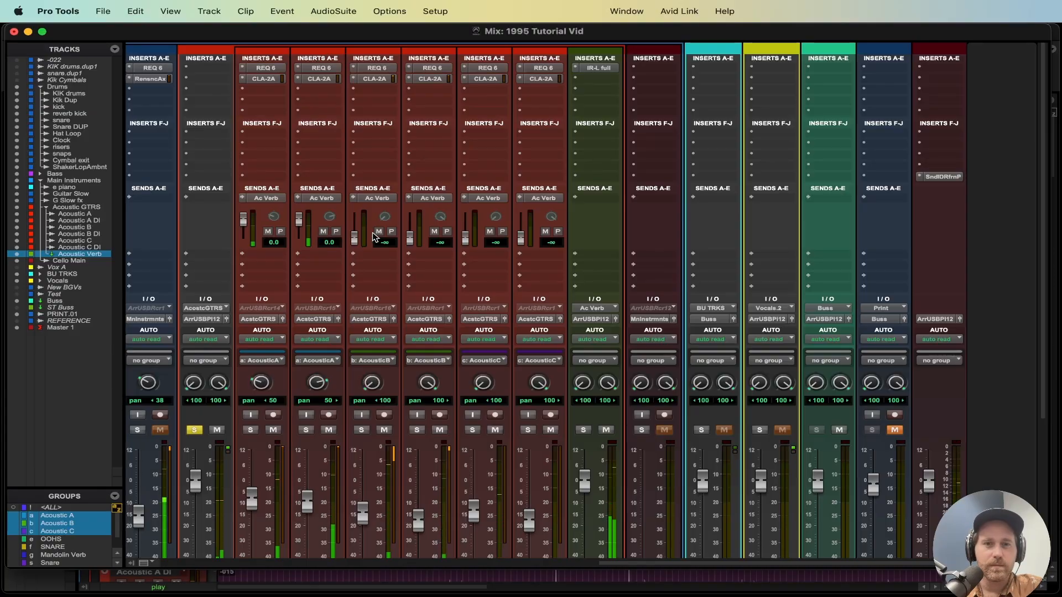
left_click(409, 237, "alt")
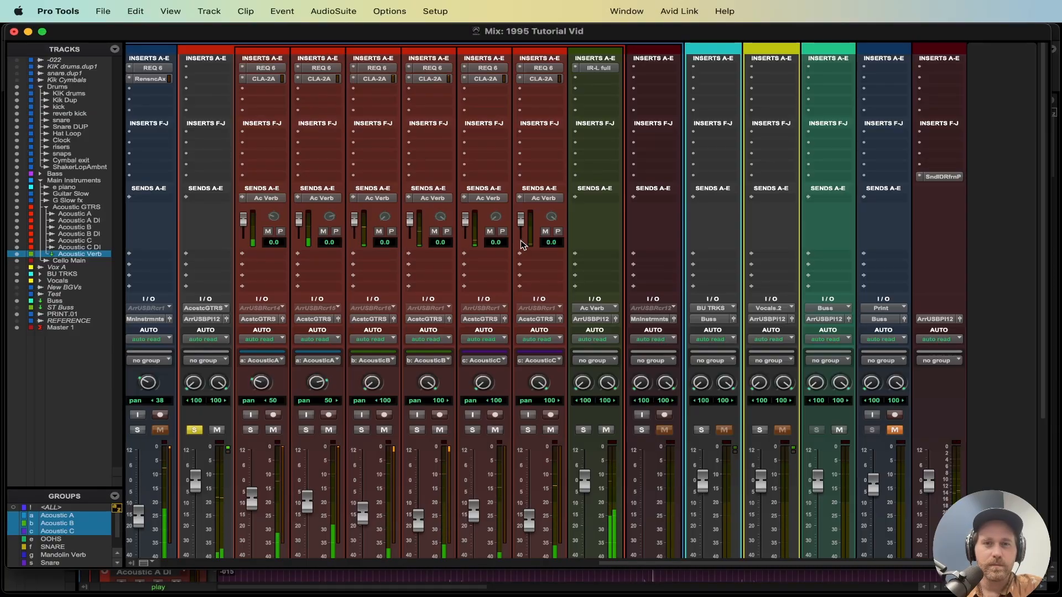
Step: Lower the Acoustic Verb track's fader to about -16 dB
scroll(522, 245, "down", 3)
left_click_drag(585, 412, 590, 458)
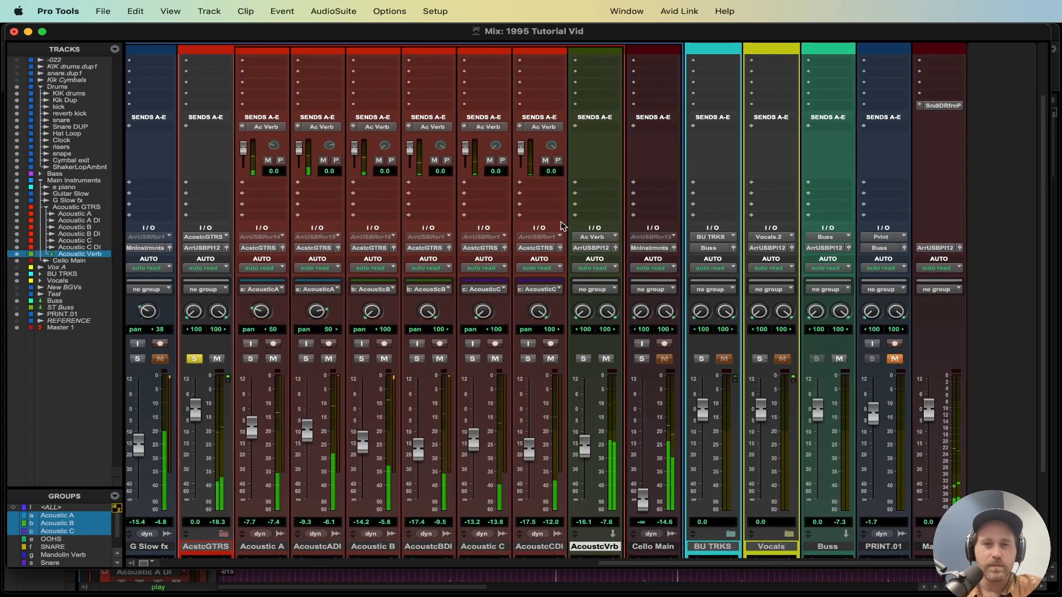
Step: Insert REQ 2 on the Acoustic Verb track with a high-pass at 220 Hz and a low-pass at about 4394 Hz
scroll(563, 229, "up", 3)
left_click(588, 91)
mouse_move(641, 89)
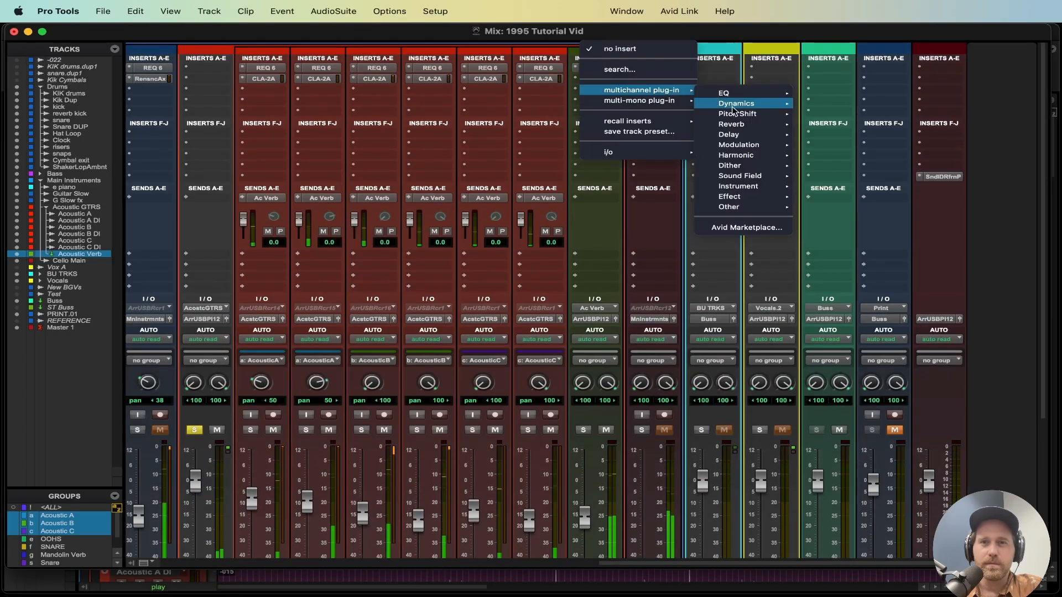
mouse_move(725, 93)
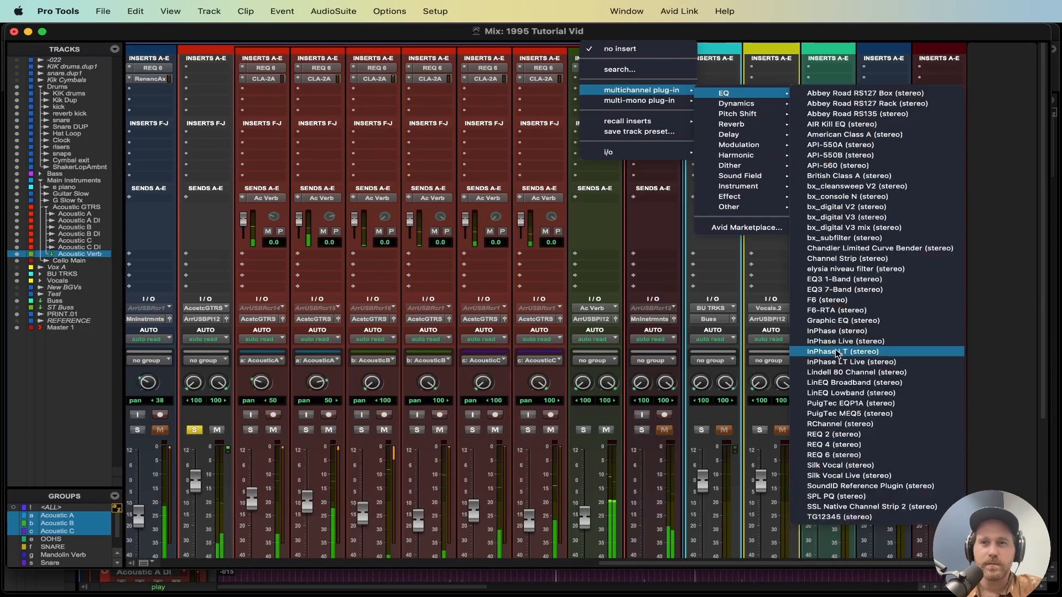
left_click(834, 434)
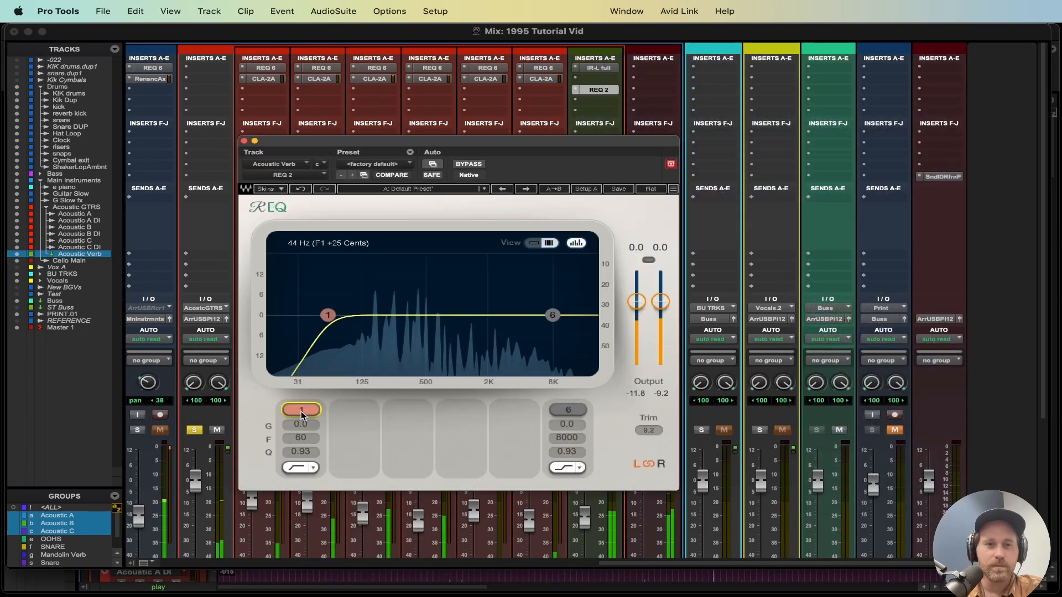
left_click_drag(300, 438, 300, 420)
left_click(564, 467)
left_click(561, 410)
left_click_drag(568, 438, 541, 438)
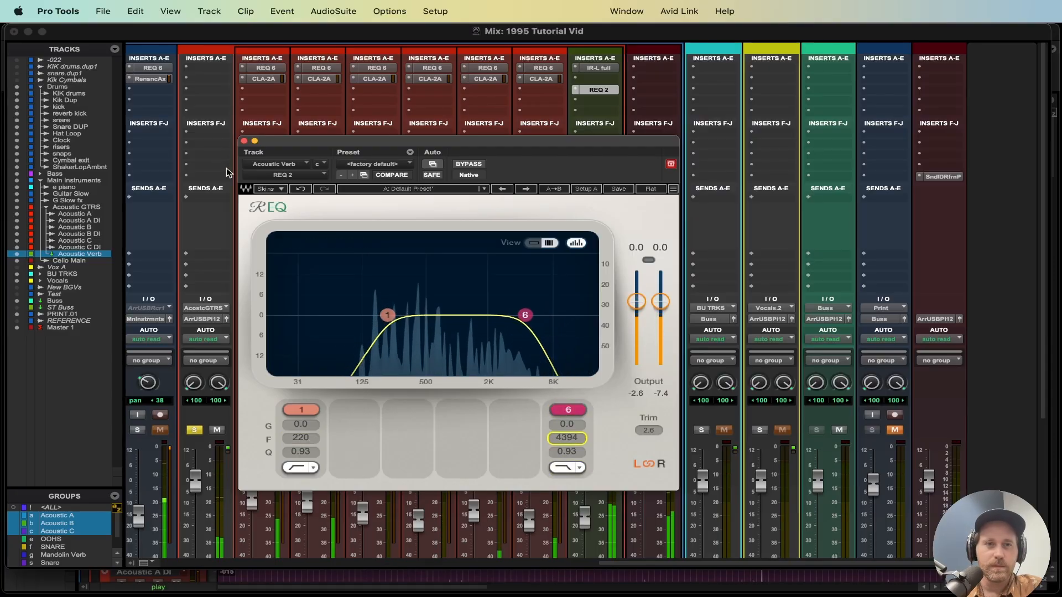
left_click(244, 141)
Step: Unsolo the AcstcGTRS track and lower its fader to about -4.7 dB
scroll(529, 423, "down", 3)
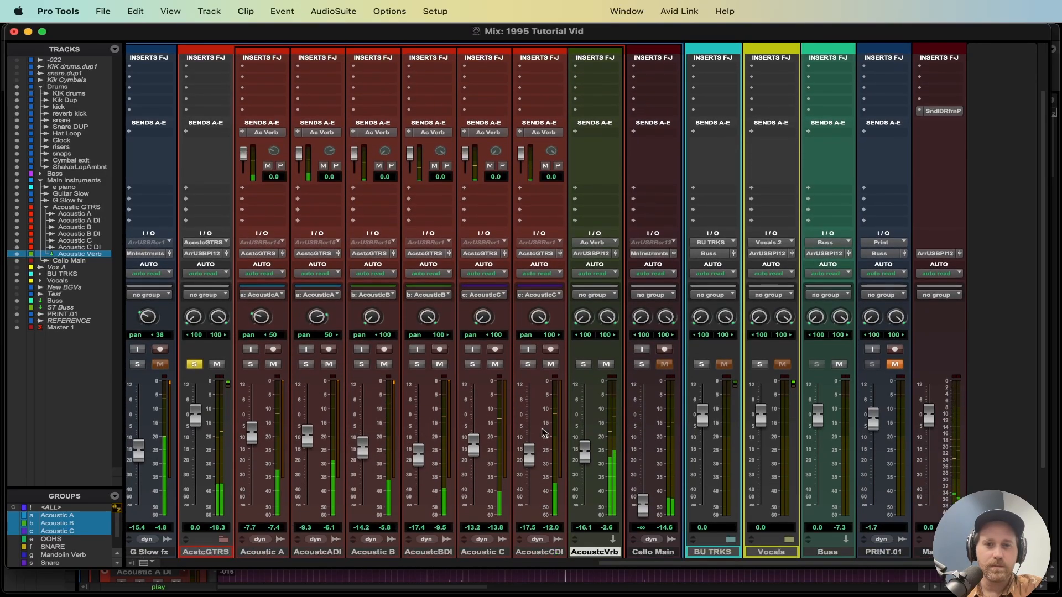
left_click(194, 365)
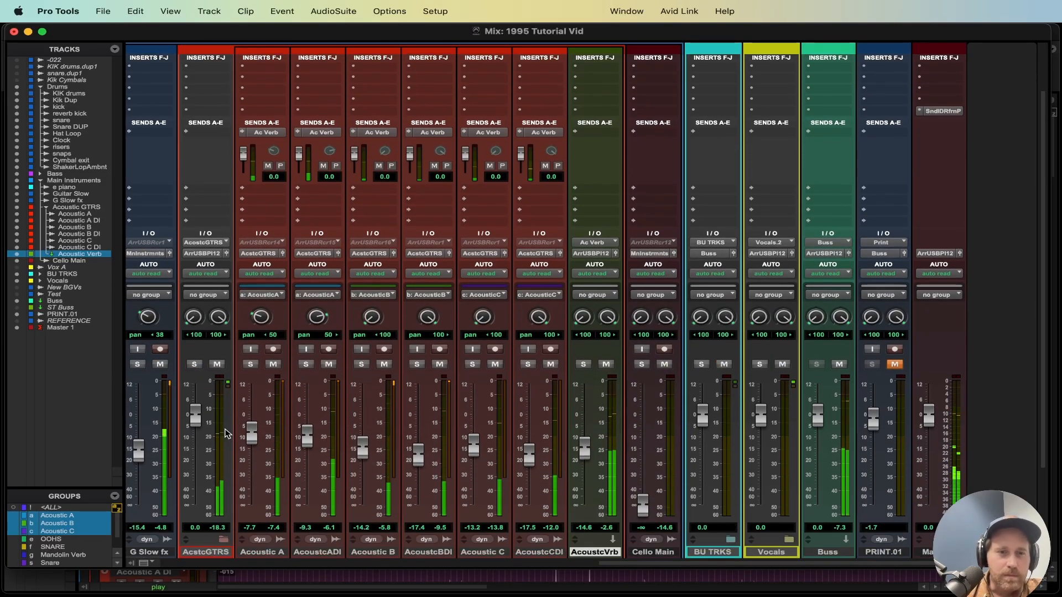
left_click_drag(195, 415, 201, 437)
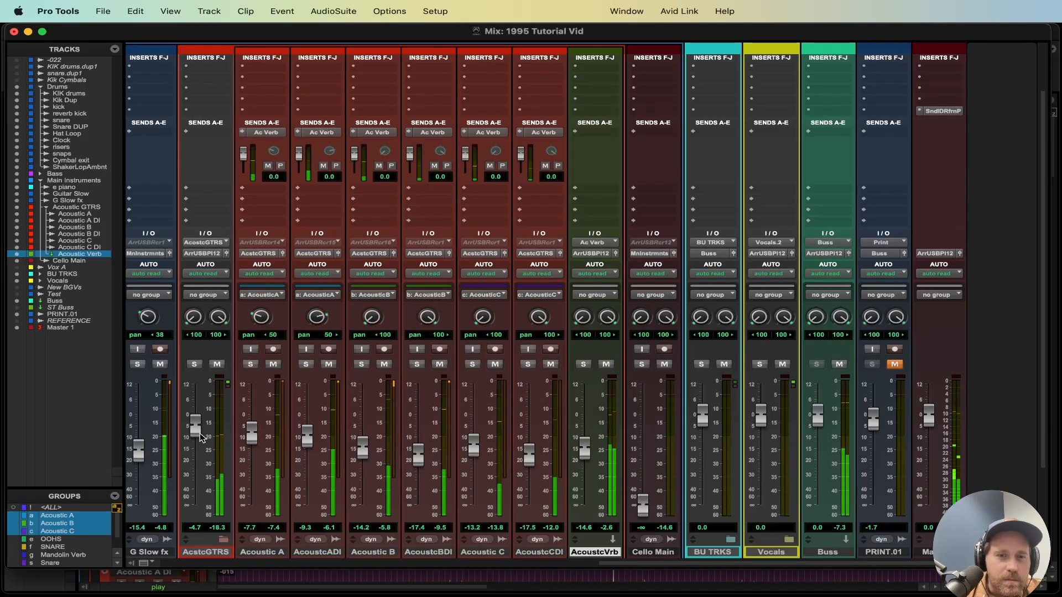
key("super+alt+w")
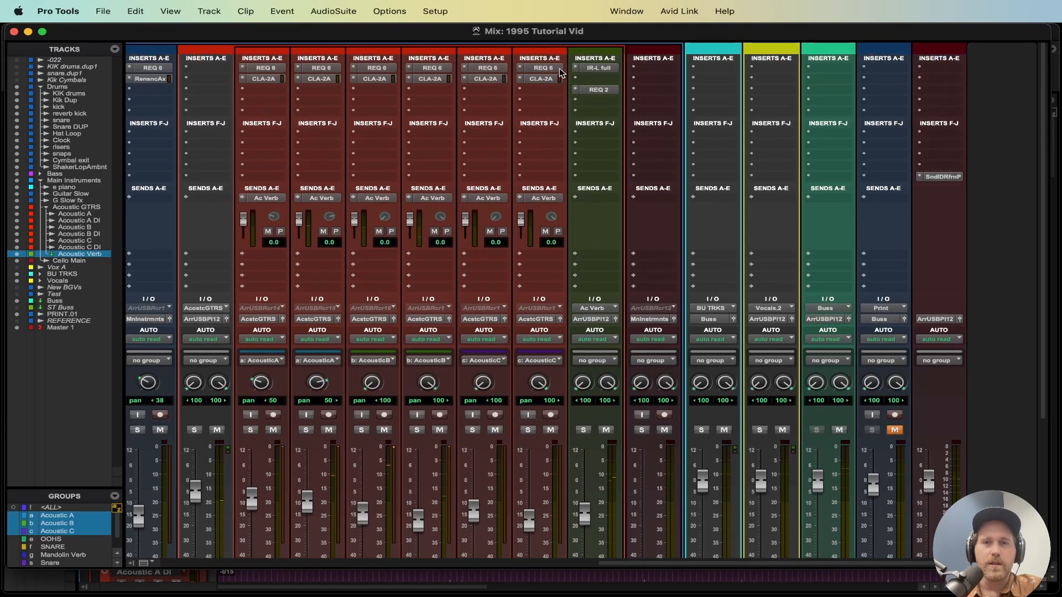
Step: Review the IR-L and REQ 2 plug-in settings on the Acoustic Verb track
left_click(600, 68)
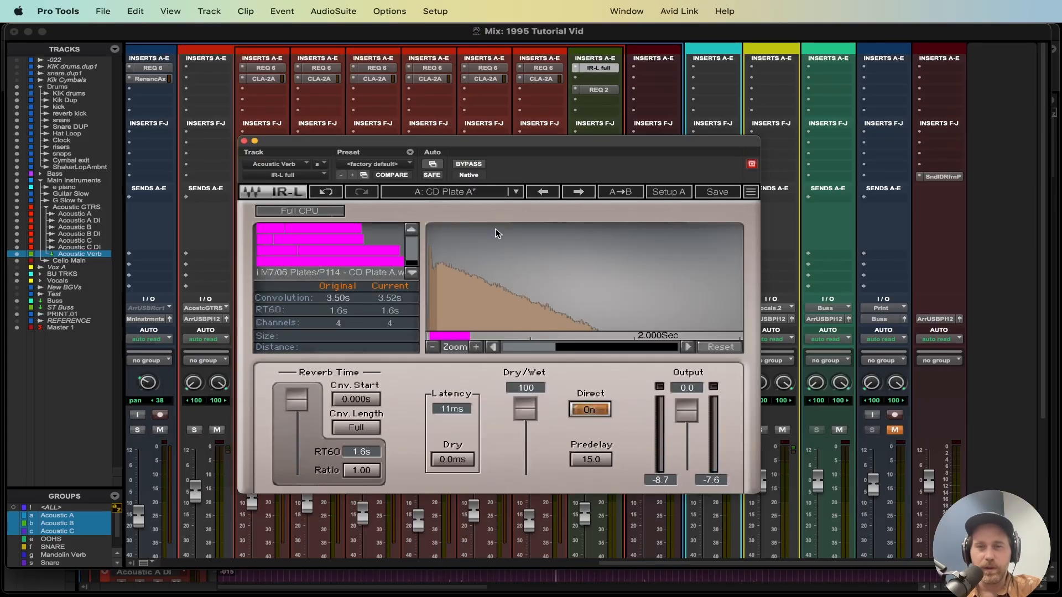
left_click(598, 89)
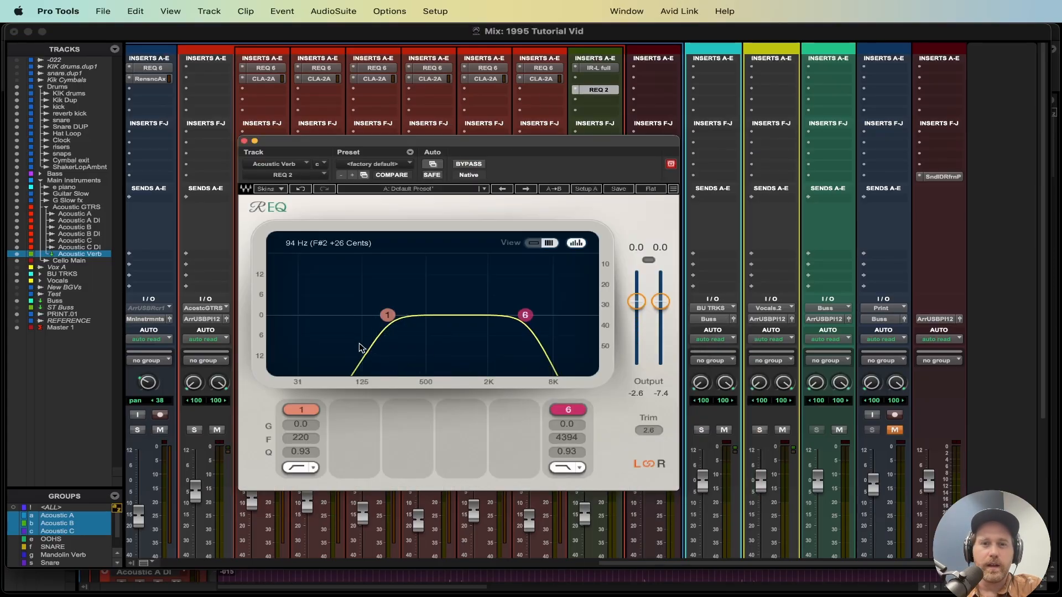
left_click(244, 141)
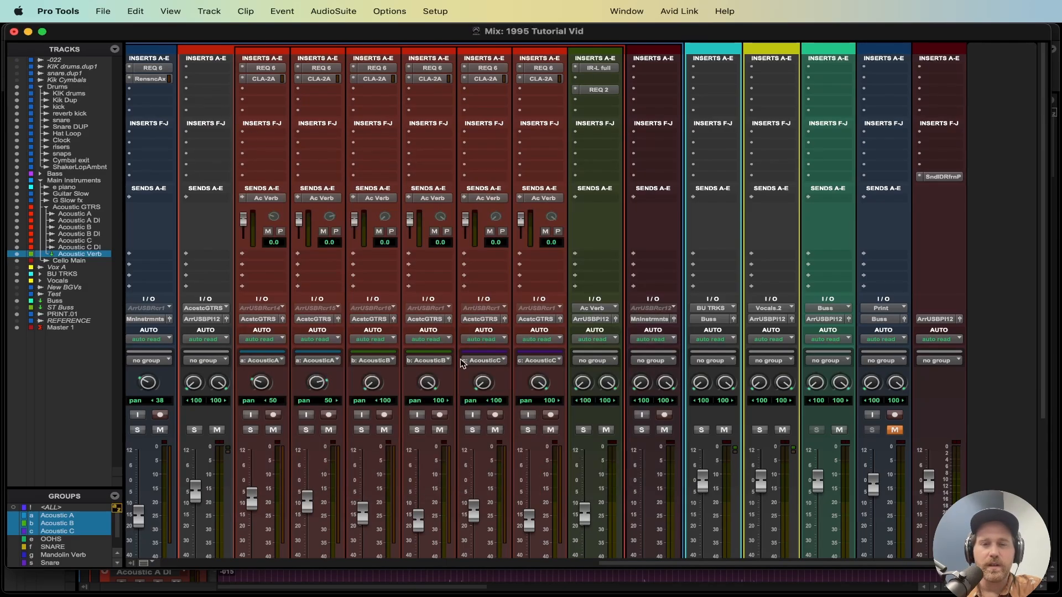
Step: Collapse the AcstcGTRS folder track and expand it again
scroll(432, 486, "down", 5)
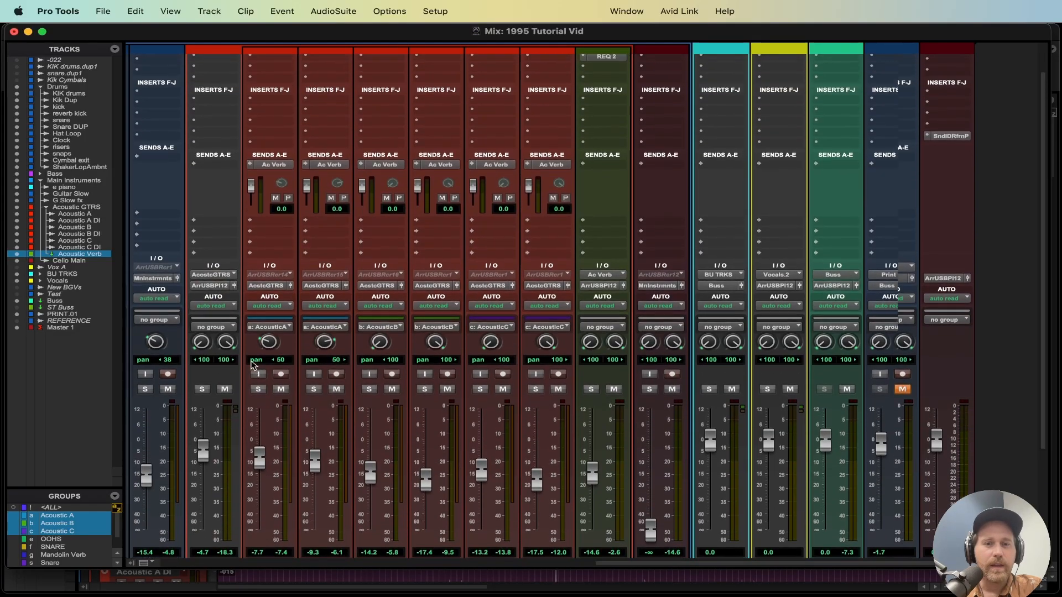
scroll(251, 365, "down", 2)
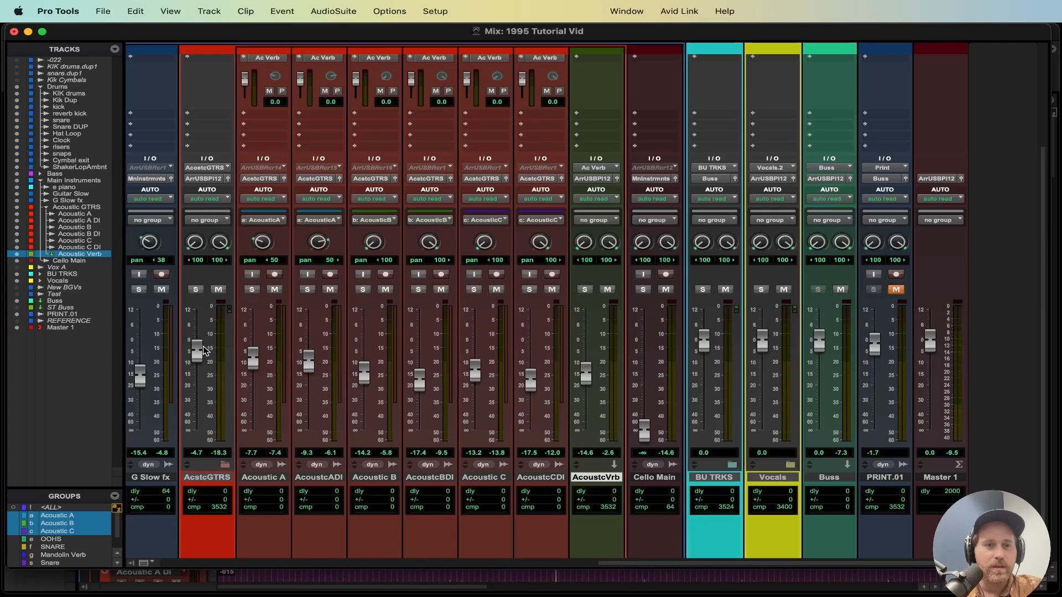
left_click(225, 465)
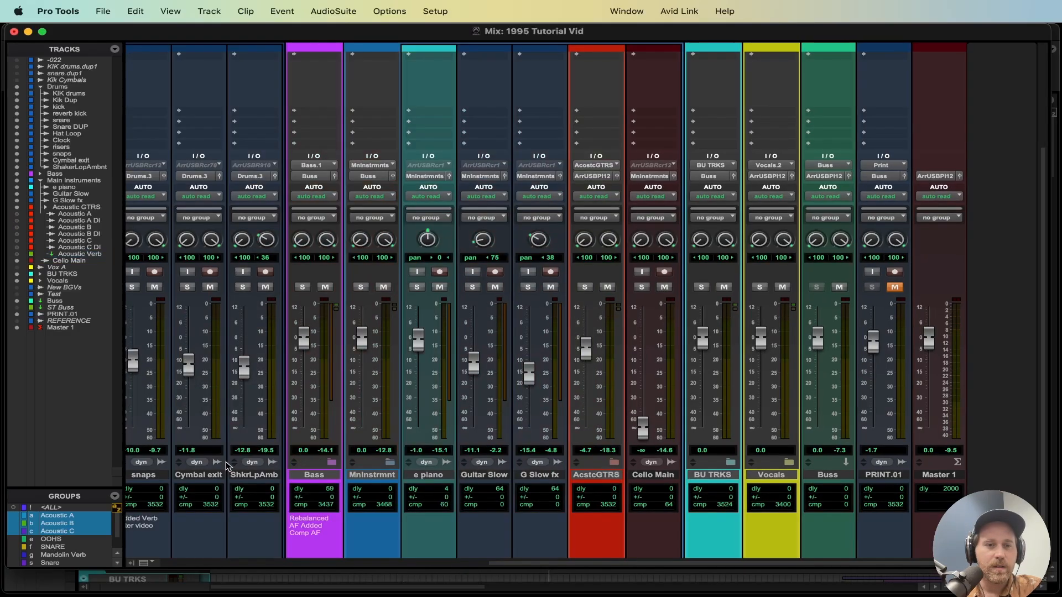
scroll(591, 297, "up", 2)
key("space")
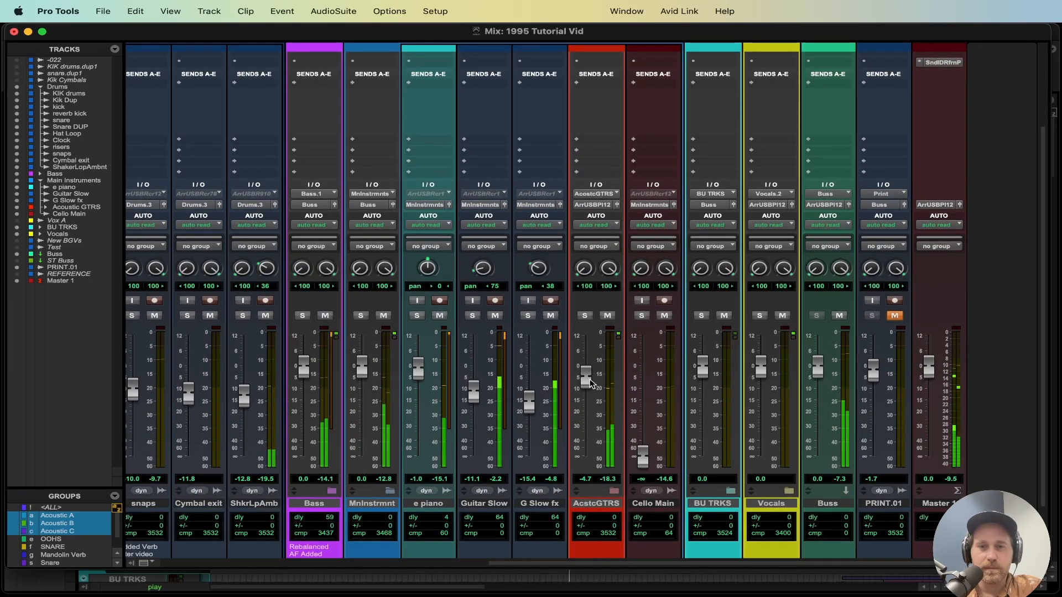
left_click(614, 490)
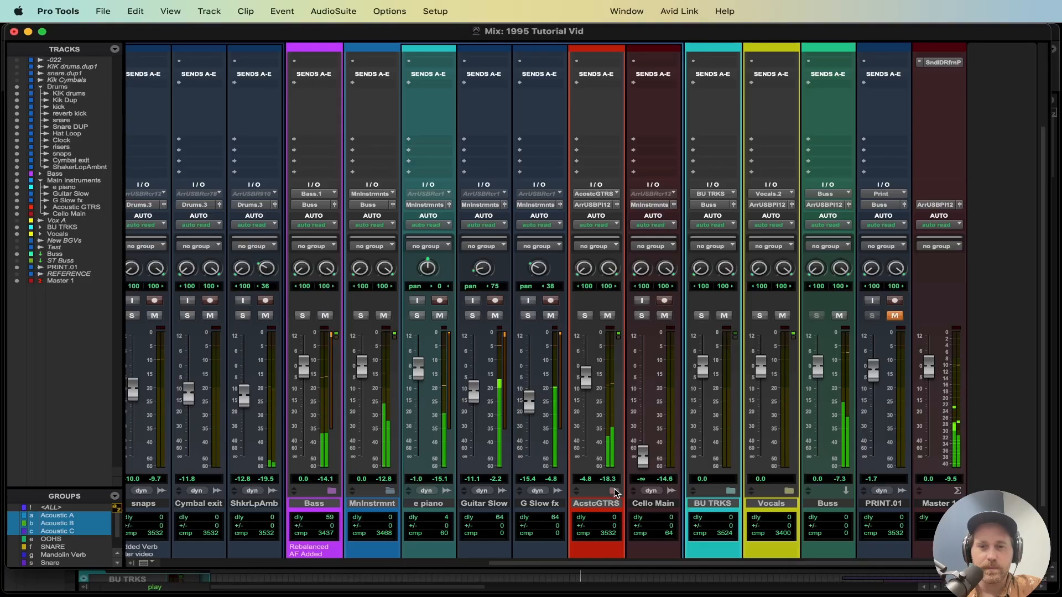
scroll(582, 275, "up", 5)
scroll(582, 275, "up", 2)
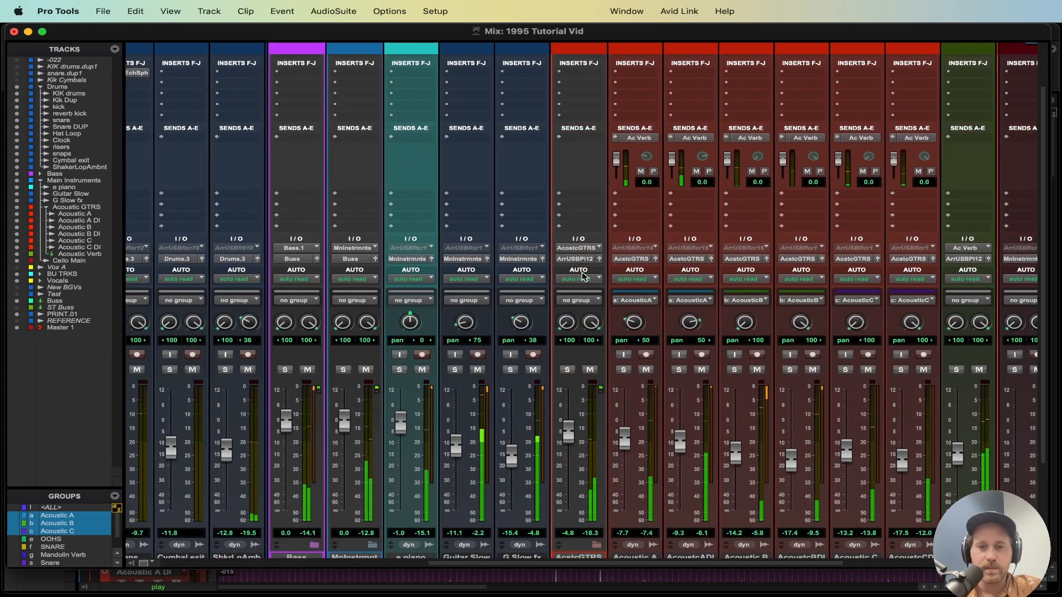
Step: Insert SSL Native Bus Compressor 2 on the AcstcGTRS folder track
scroll(580, 280, "right", 5)
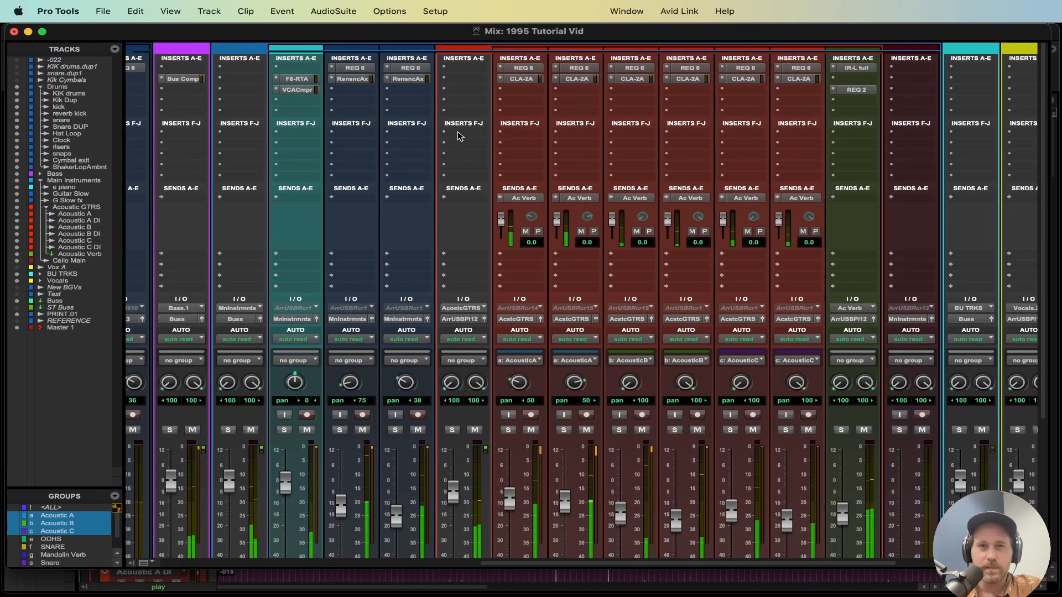
left_click(459, 67)
mouse_move(501, 68)
mouse_move(640, 84)
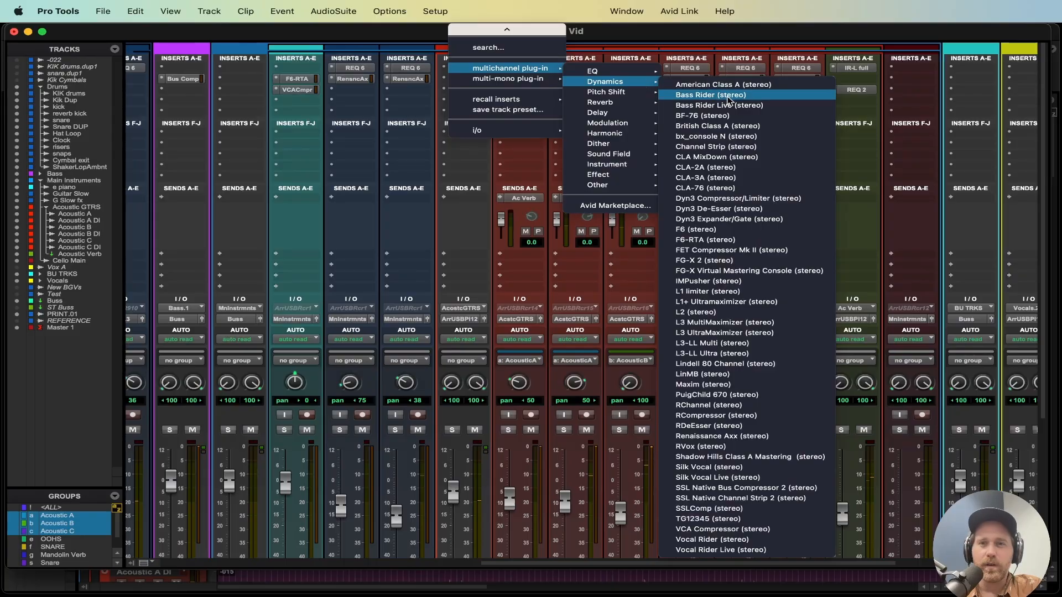
left_click(762, 490)
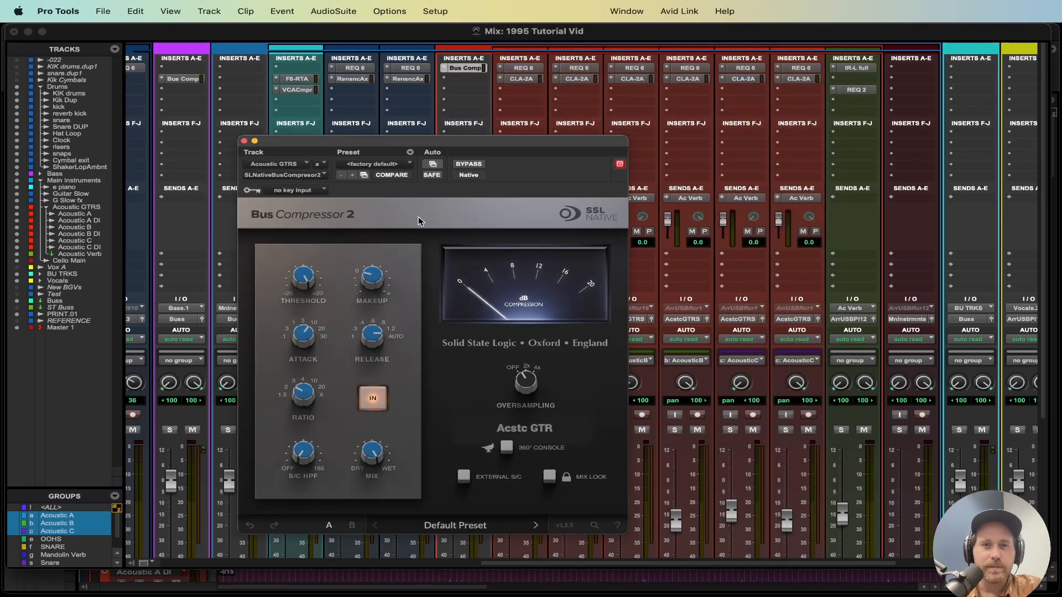
left_click_drag(475, 143, 681, 76)
Step: Solo the AcstcGTRS folder track, adjust the Bus Compressor 2 ratio and threshold, and close the plug-in window
left_click(453, 431)
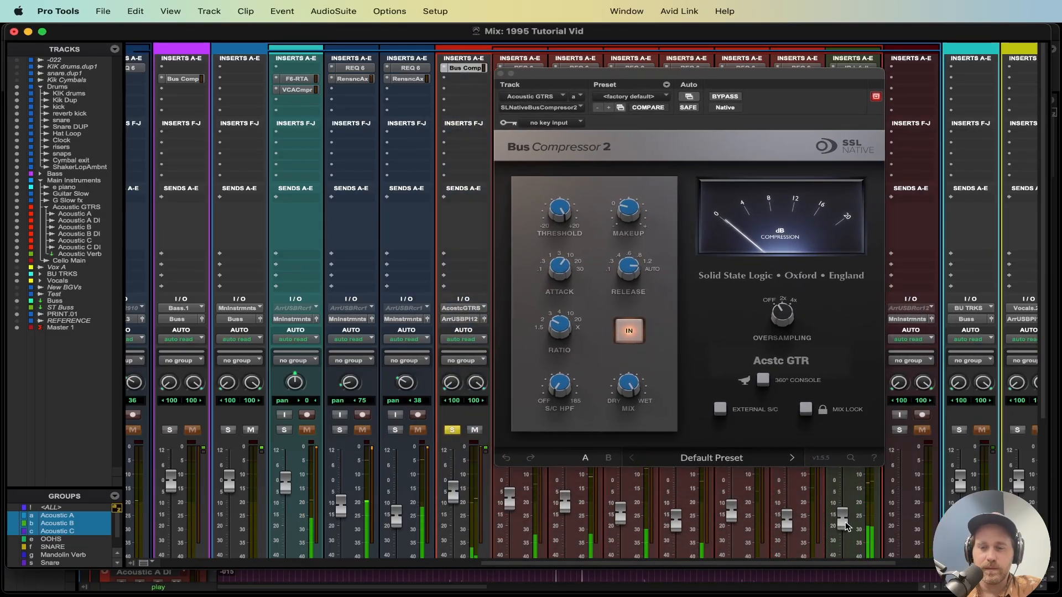
left_click_drag(629, 278, 629, 266)
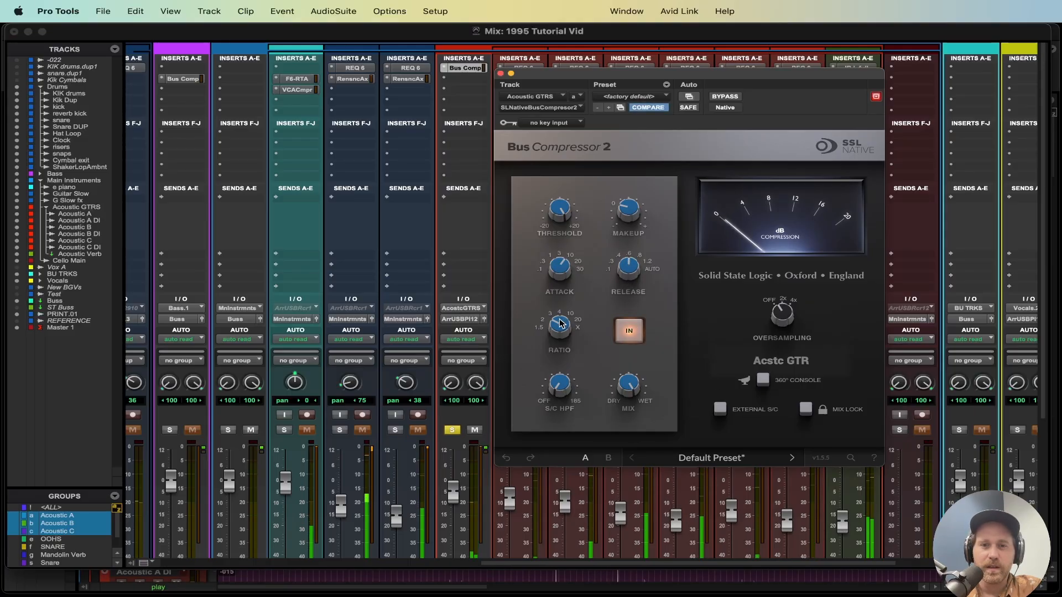
left_click_drag(560, 222, 573, 266)
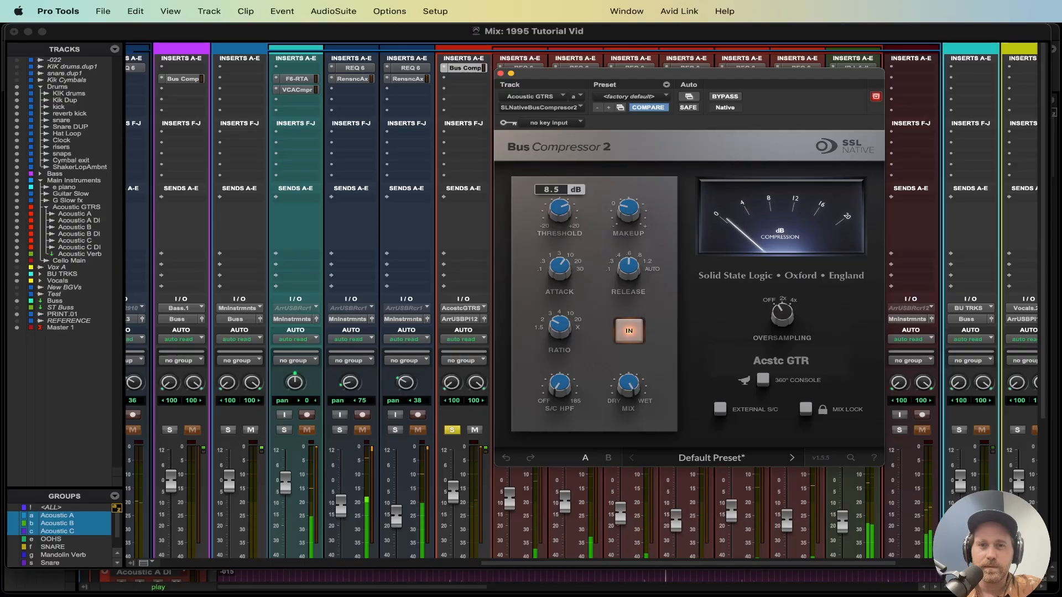
mouse_move(565, 217)
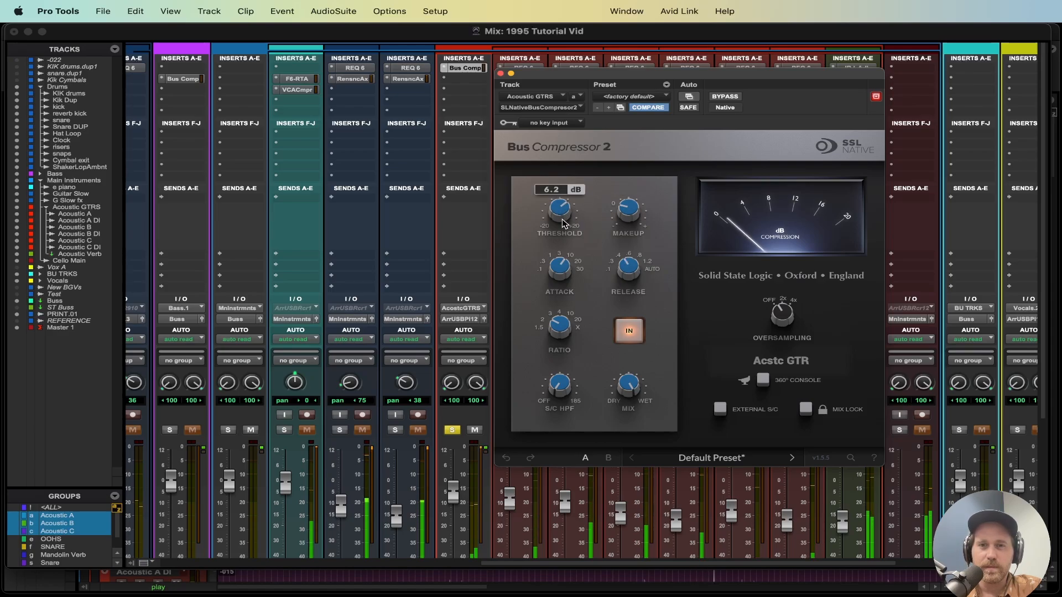
mouse_move(621, 216)
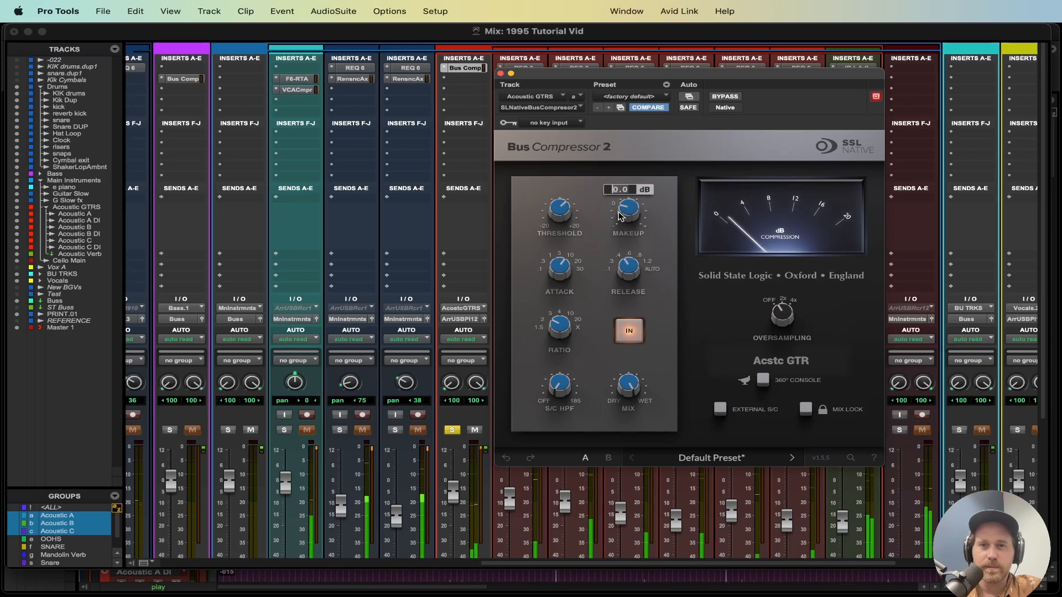
left_click(500, 73)
Step: Unsolo the AcstcGTRS folder track and raise its fader to about -3.7 dB
left_click(452, 430)
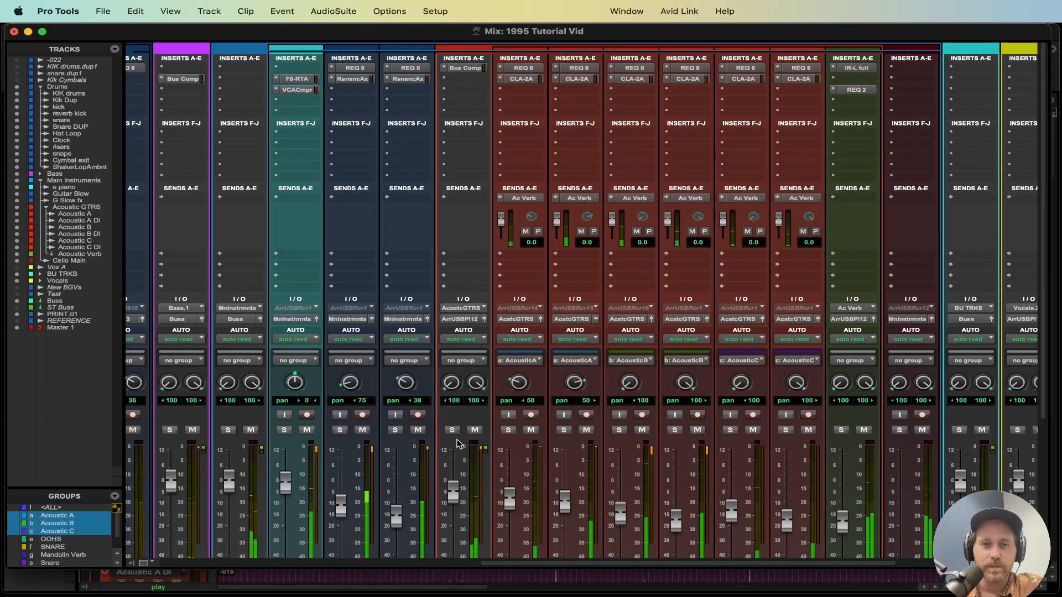
scroll(454, 439, "down", 3)
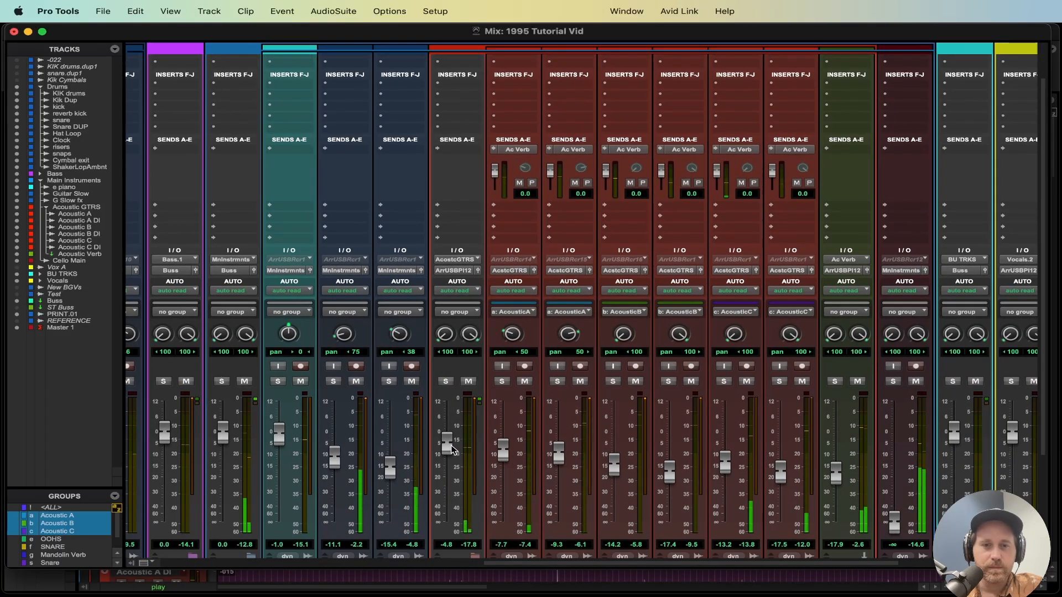
left_click_drag(448, 455, 446, 452)
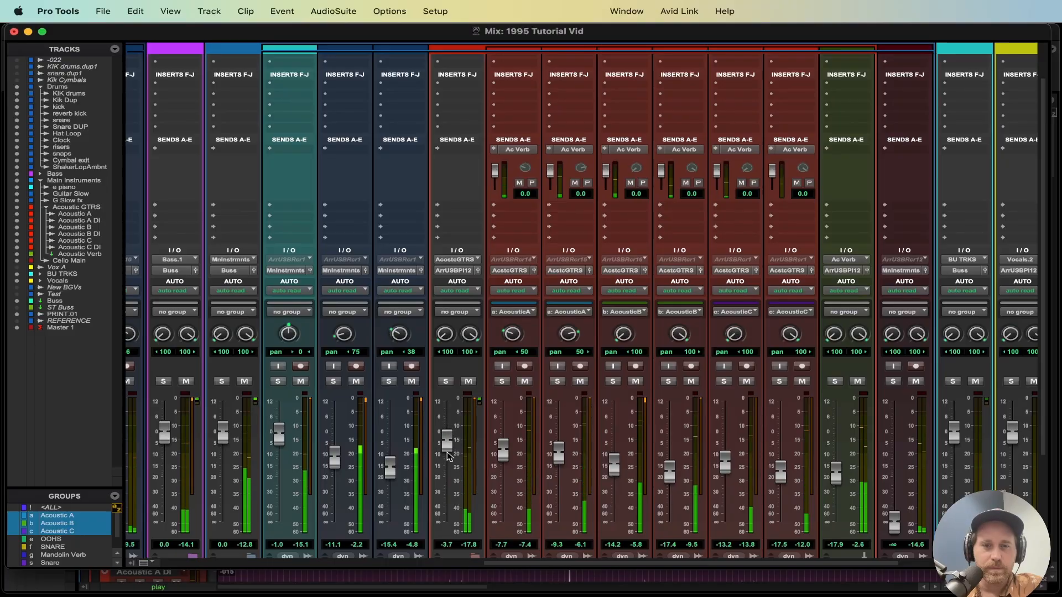
Step: Scroll across the mixer to review the track strips and their settings
scroll(484, 331, "up", 3)
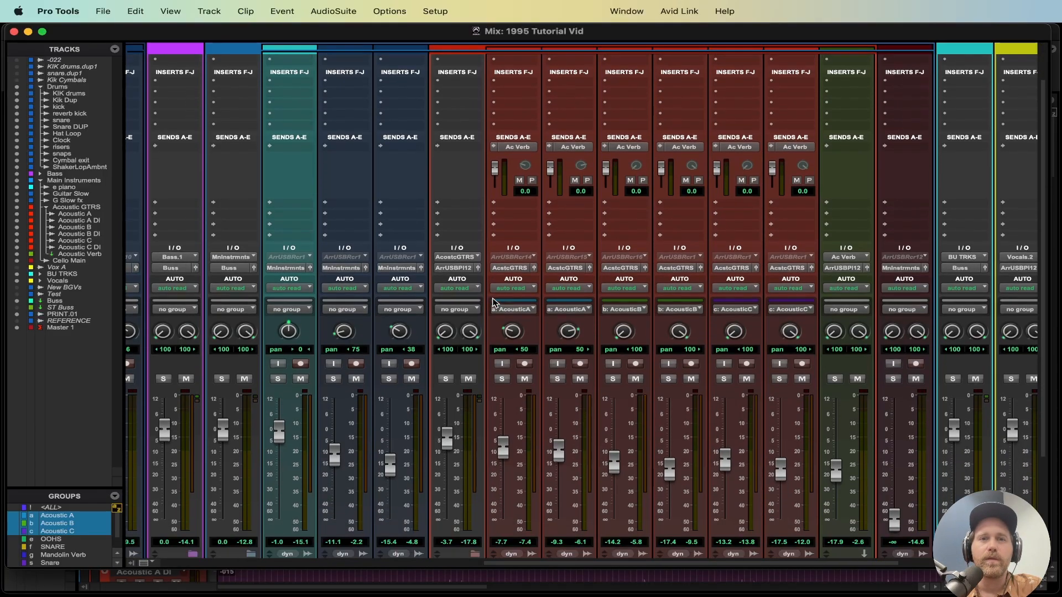
scroll(490, 292, "down", 3)
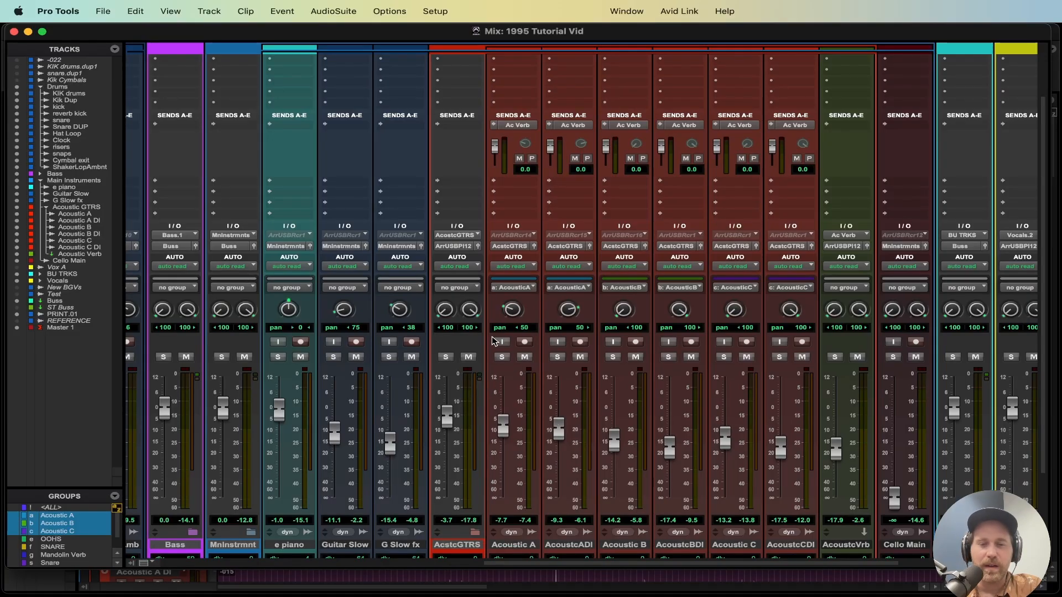
scroll(494, 340, "down", 2)
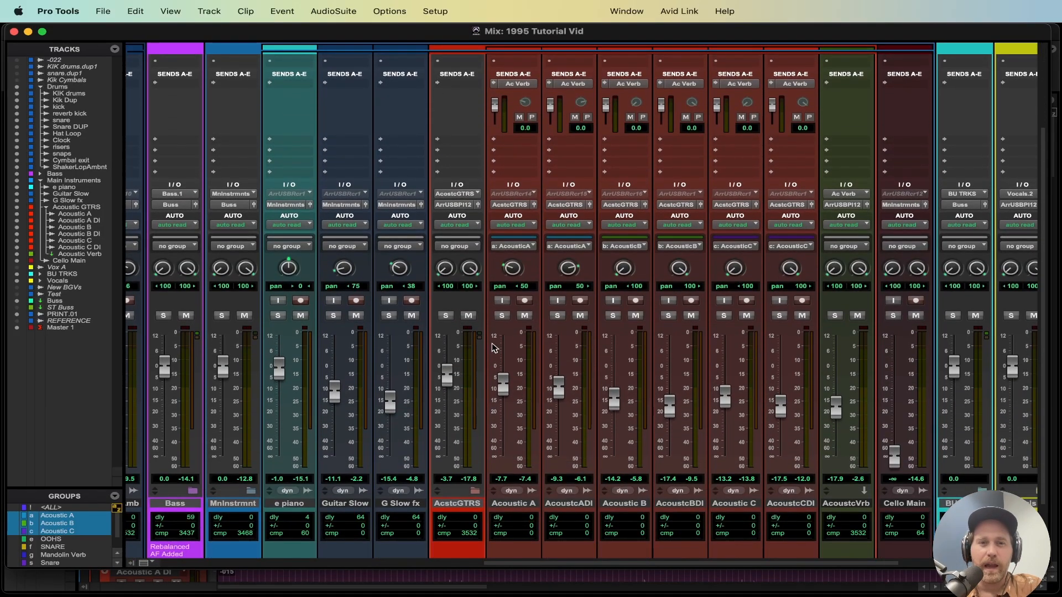
scroll(494, 348, "up", 5)
scroll(625, 297, "right", 3)
scroll(625, 297, "down", 1)
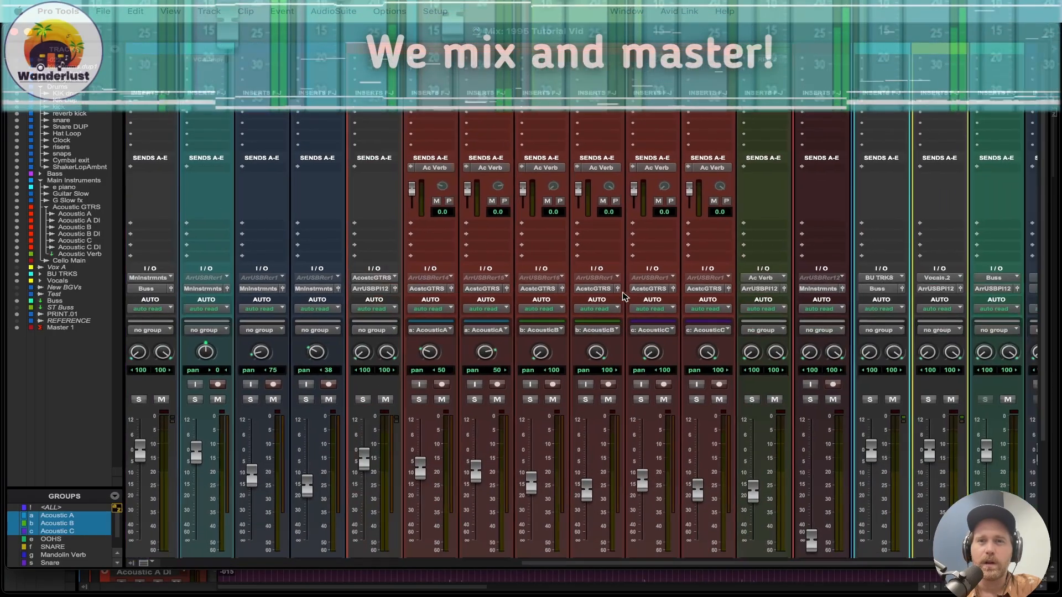
scroll(624, 297, "up", 1)
scroll(625, 297, "right", 2)
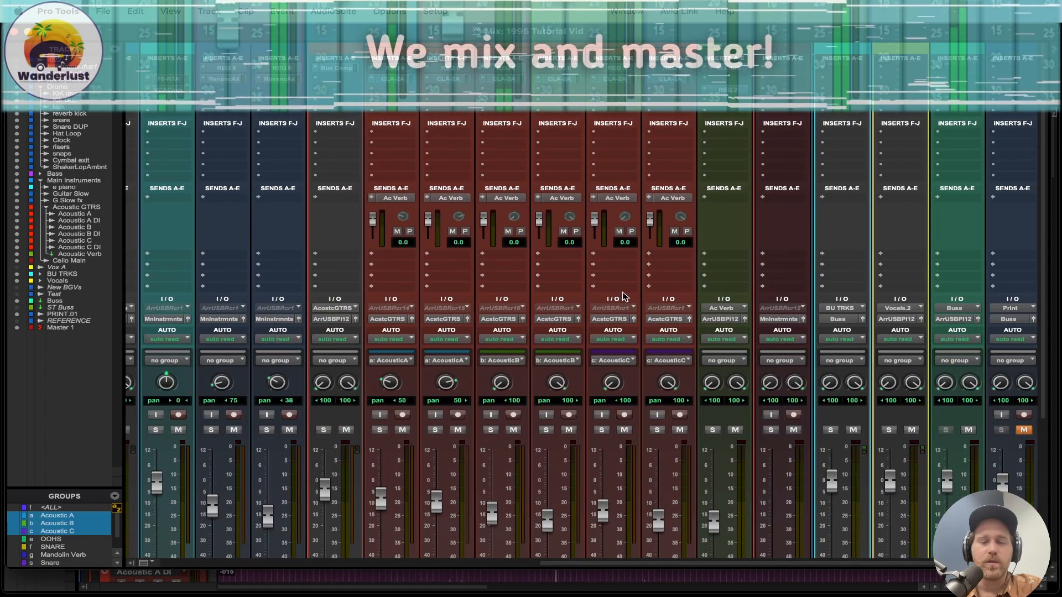
scroll(625, 297, "down", 5)
scroll(625, 297, "right", 2)
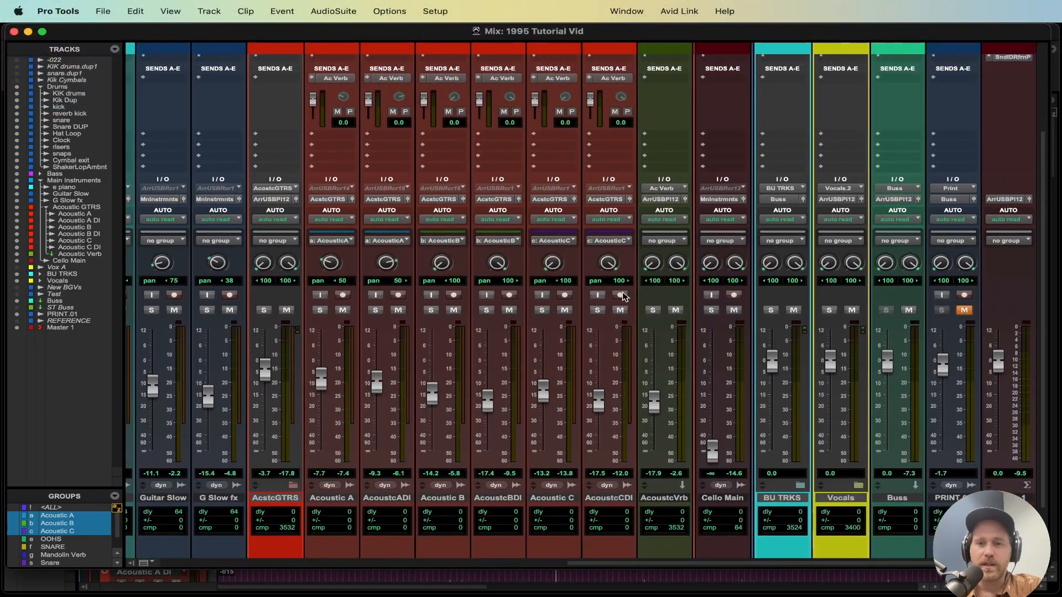
scroll(624, 298, "down", 1)
scroll(624, 297, "right", 2)
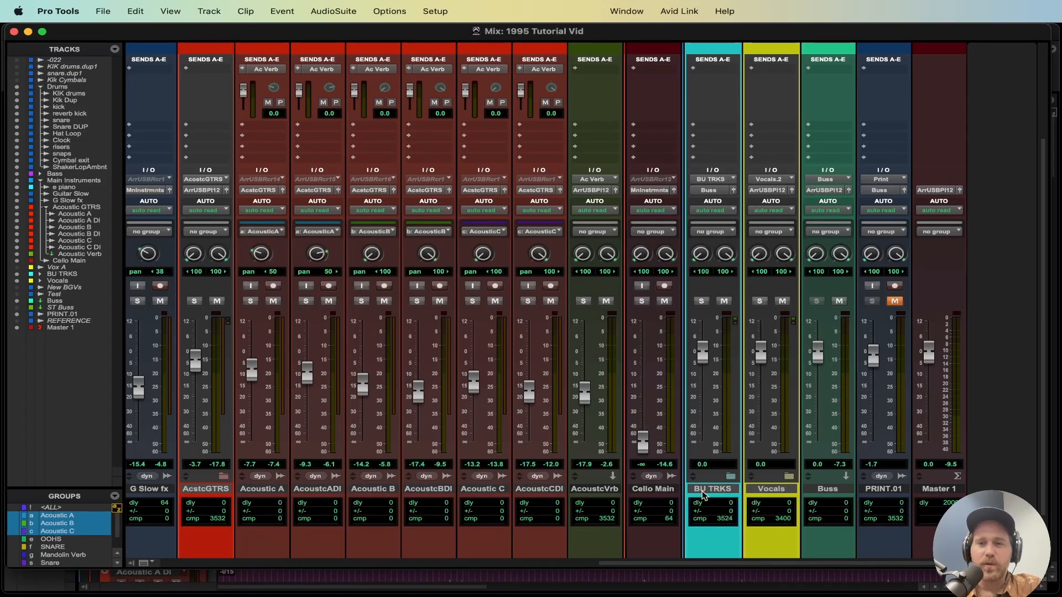
left_click(580, 579)
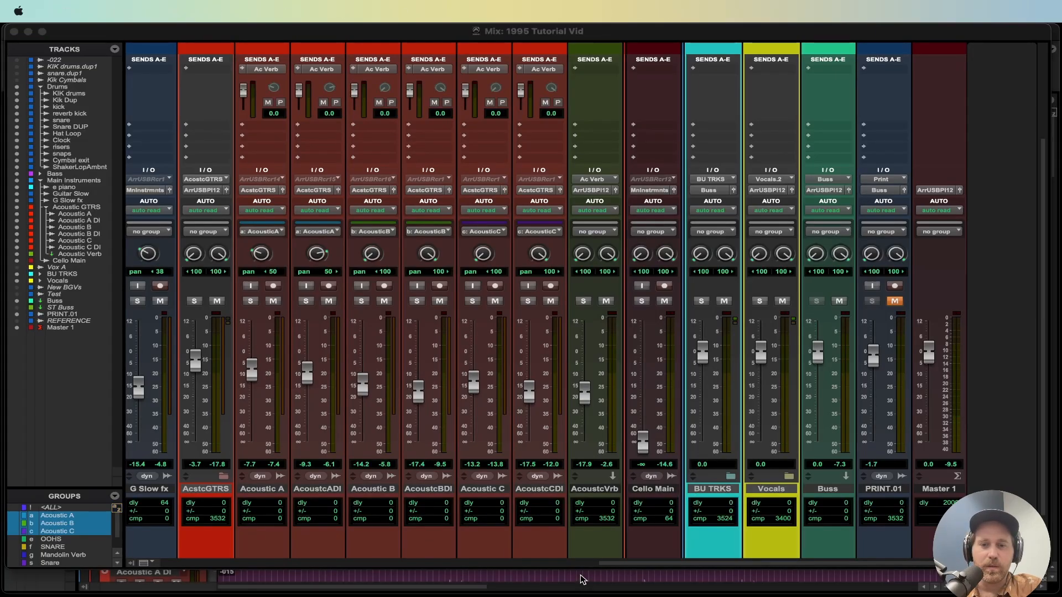